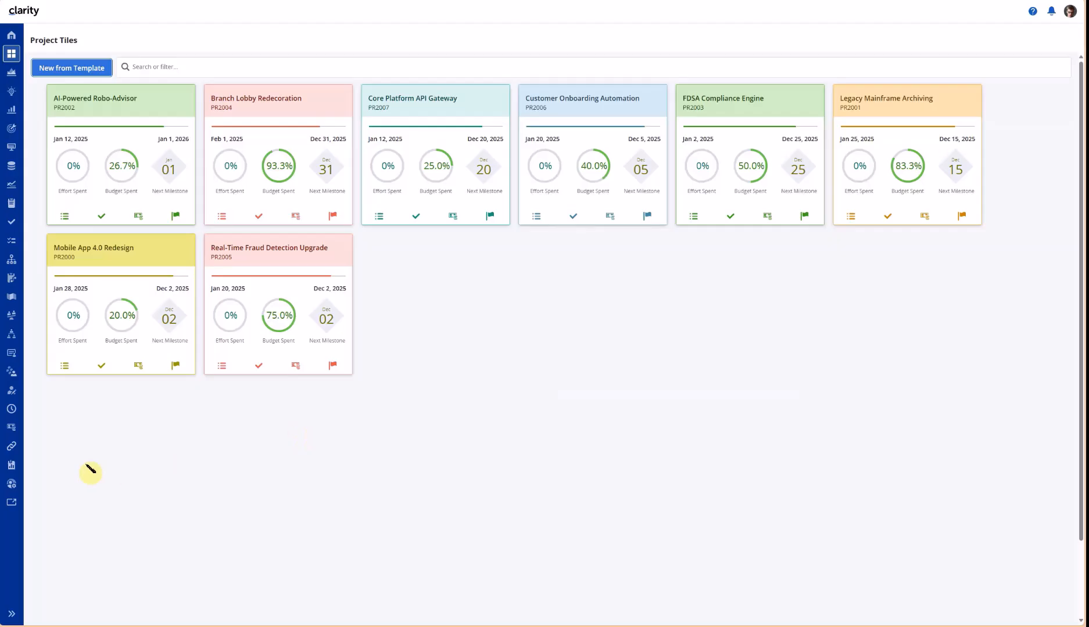
- Open the Vaia administration settings and view the configured AI models
{"action": "left_click", "coordinate": [13, 486]}
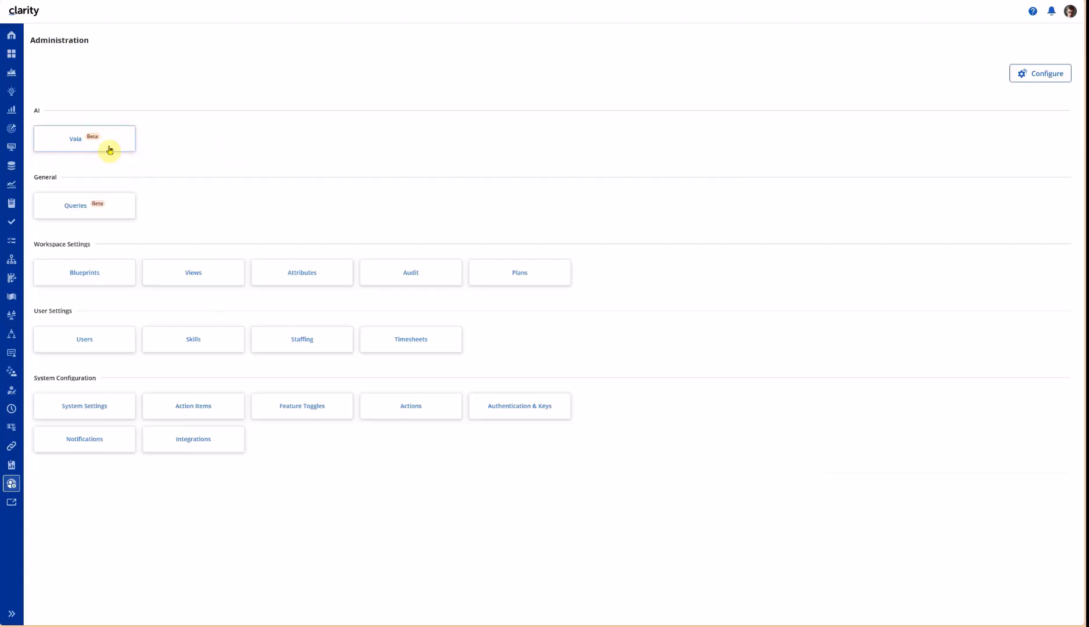
{"action": "left_click", "coordinate": [80, 141]}
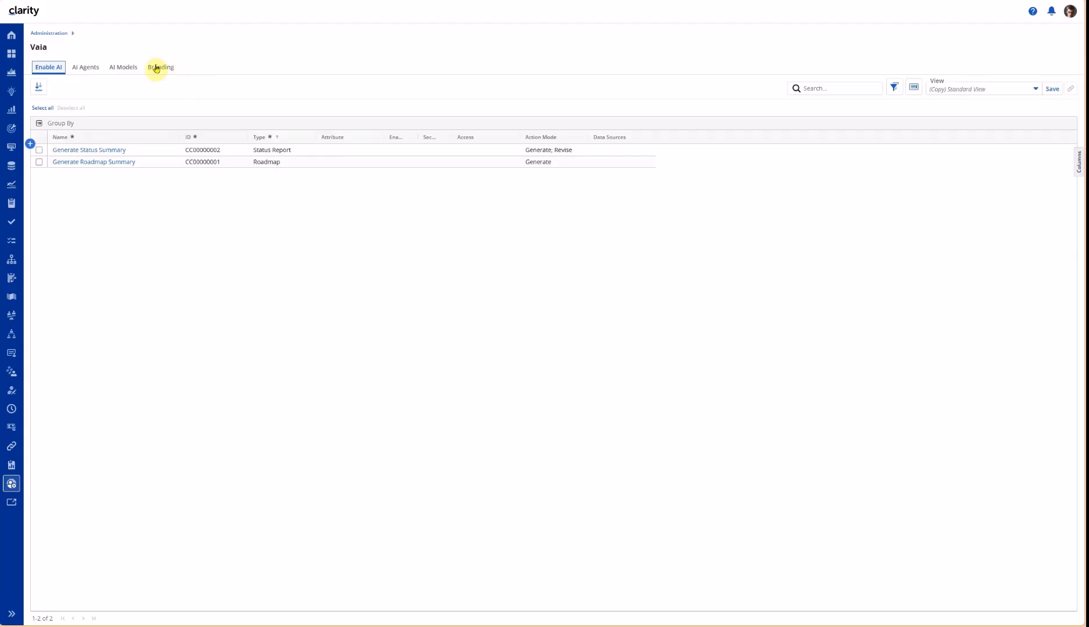
{"action": "left_click", "coordinate": [122, 70]}
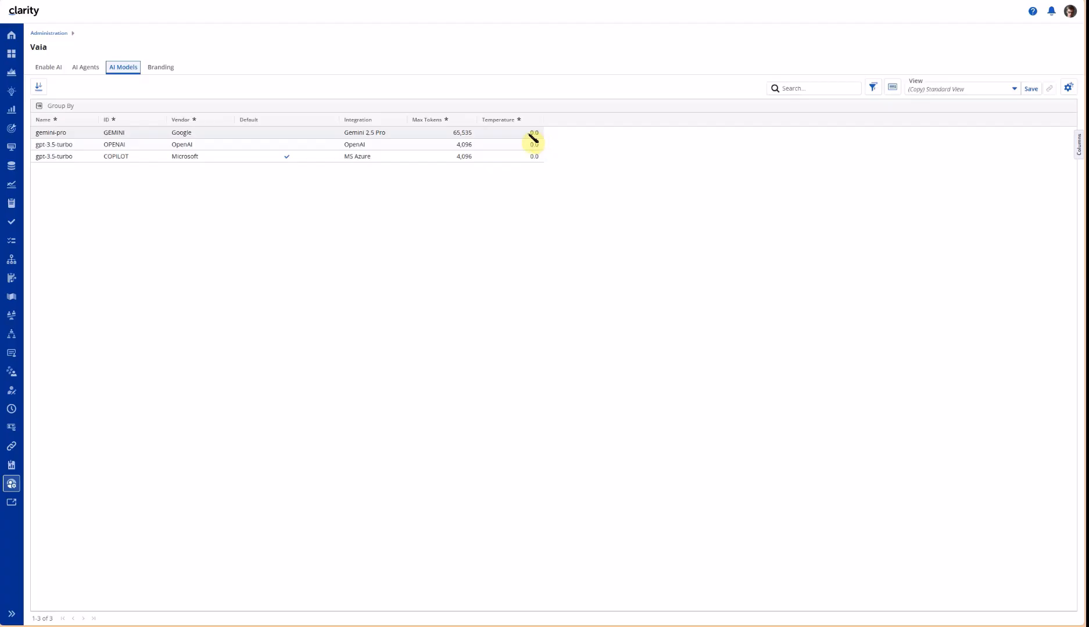
- Try to set the gemini-pro model's temperature to 2
{"action": "left_click", "coordinate": [530, 135]}
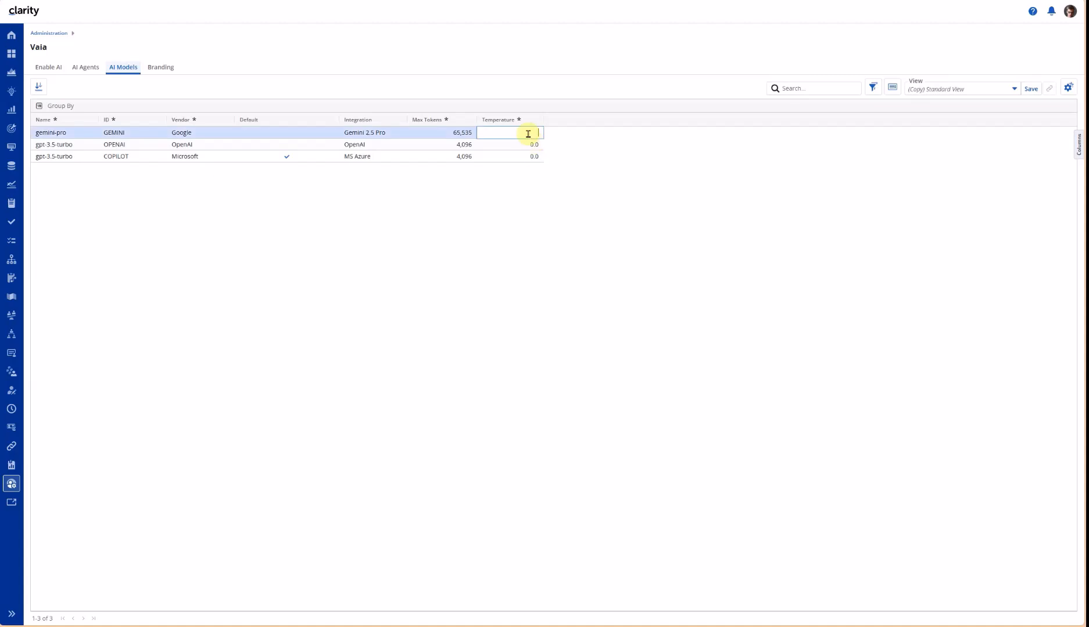
{"action": "type", "text": "2"}
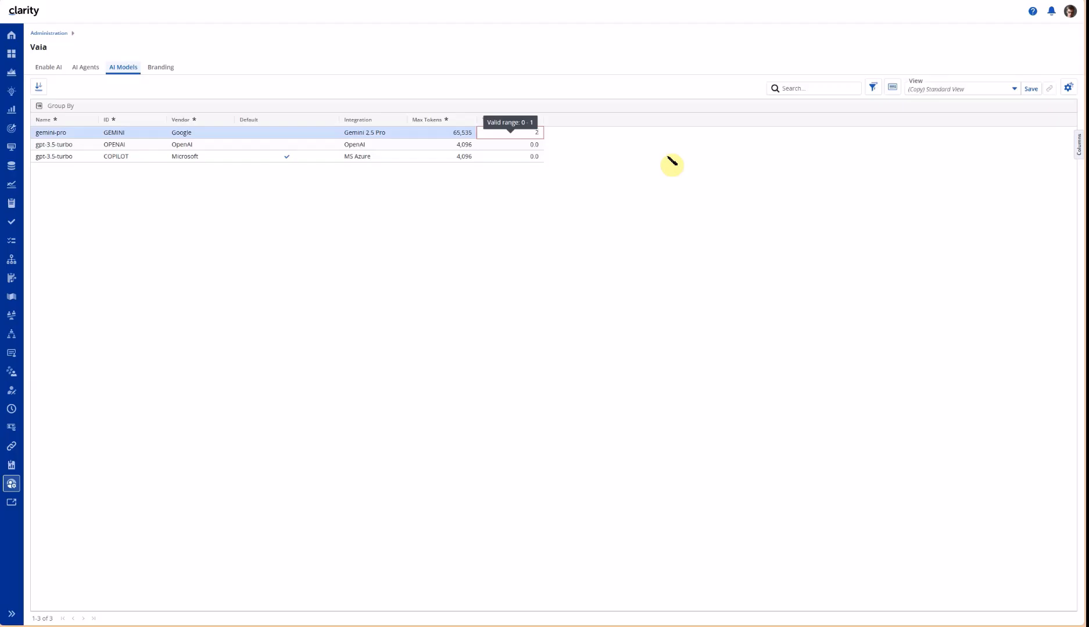
{"action": "key", "text": "Escape"}
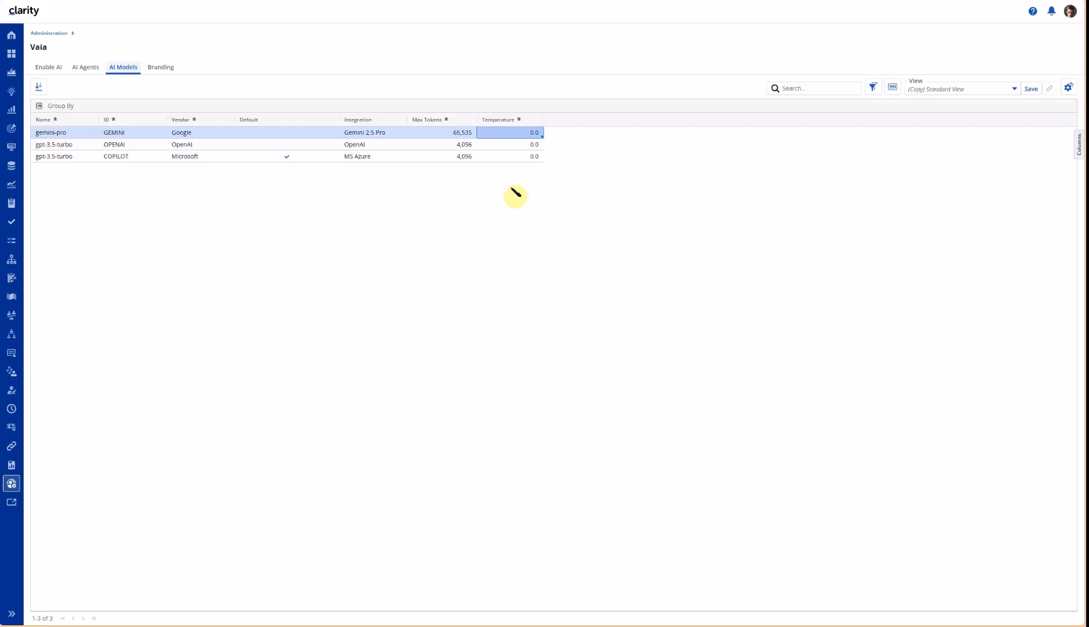
- Change the AI assistant's branding name to "My Strategic Advisor"
{"action": "left_click", "coordinate": [161, 72]}
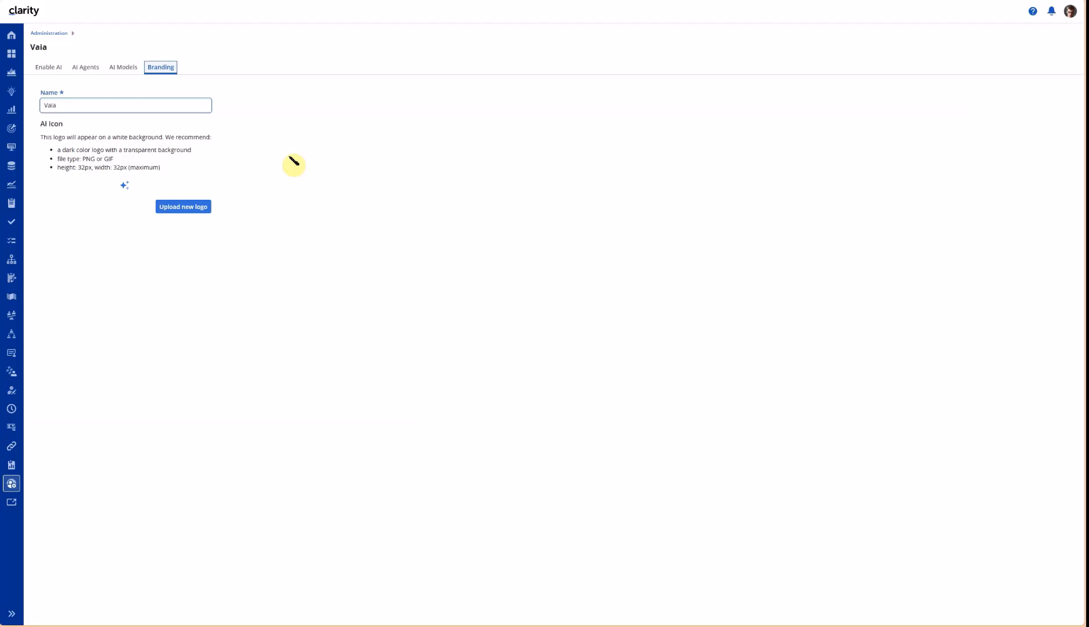
{"action": "left_click_drag", "start_coordinate": [68, 106], "coordinate": [43, 106]}
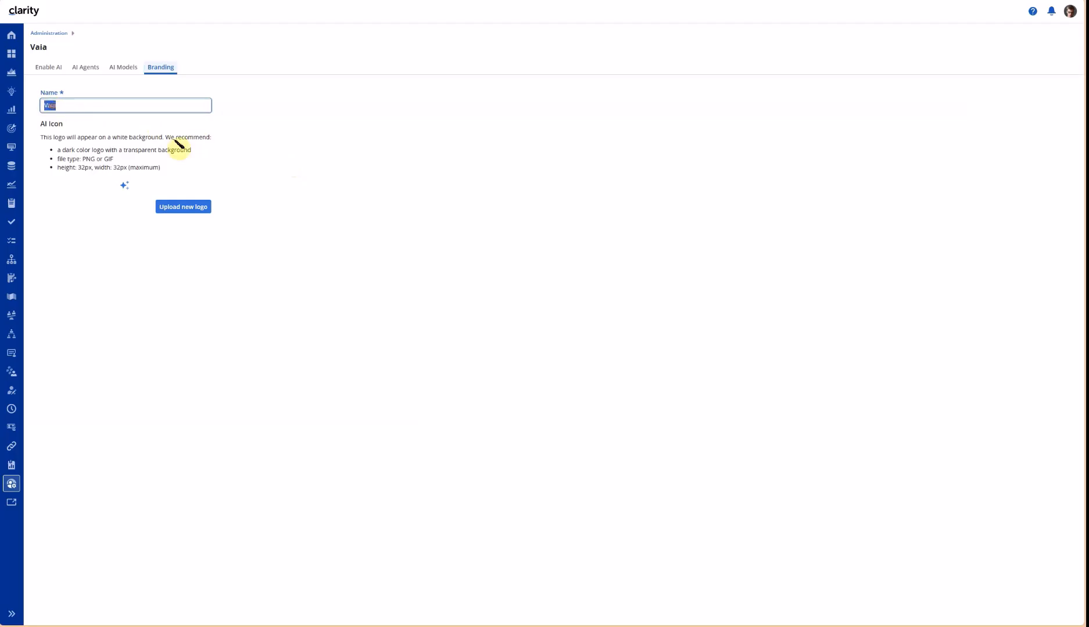
{"action": "type", "text": "My Stra"}
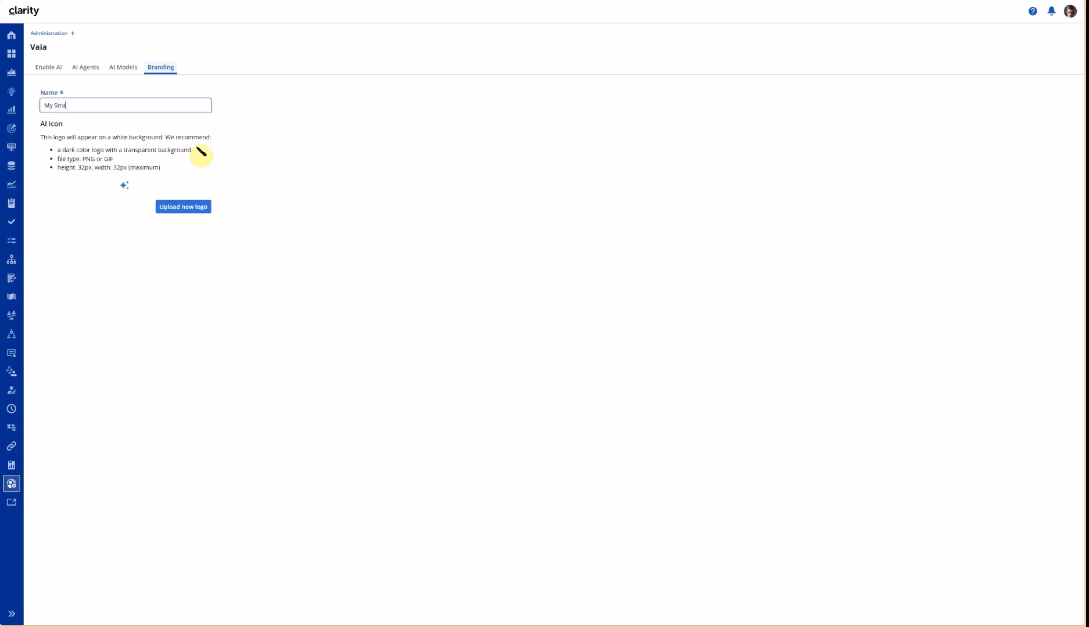
{"action": "type", "text": "tegic Advisor"}
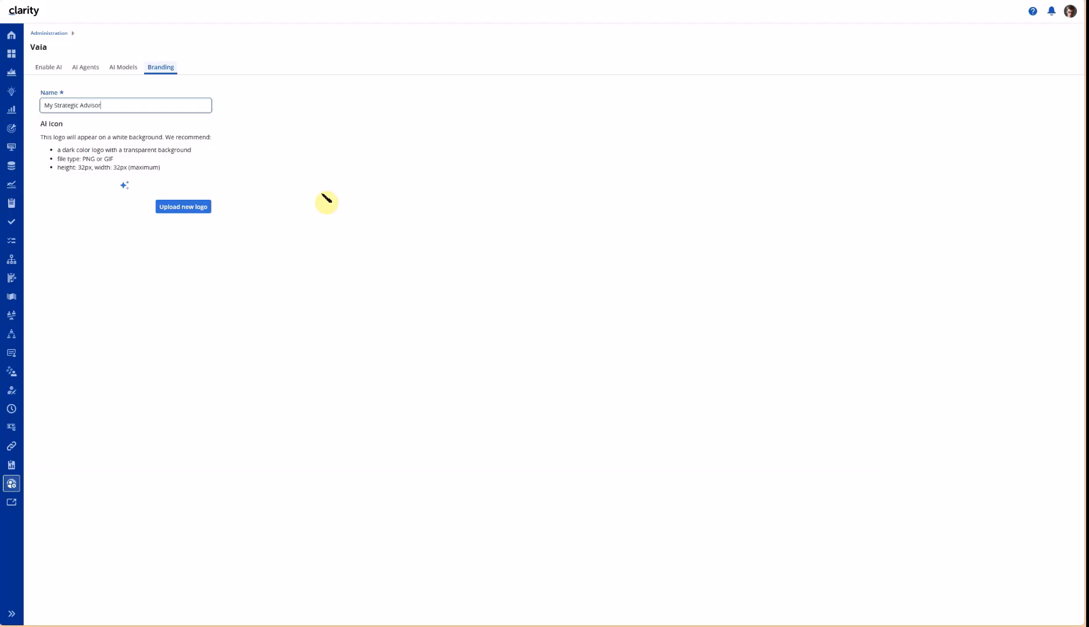
- Upload the animated GIF file as the AI icon and delete it again
{"action": "left_click", "coordinate": [180, 207]}
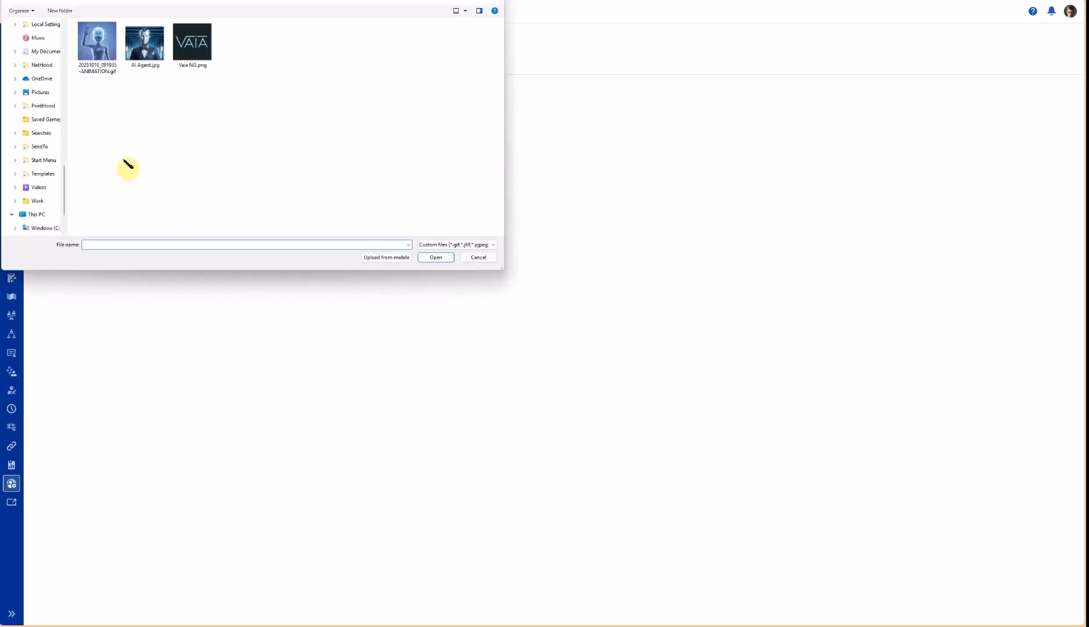
{"action": "left_click", "coordinate": [104, 48]}
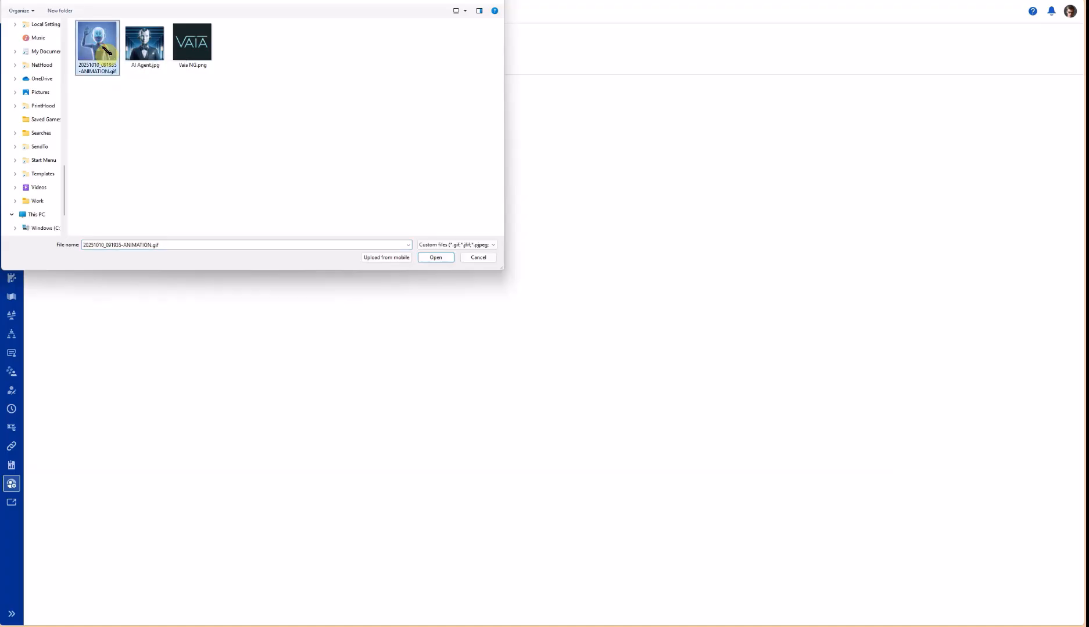
{"action": "left_click", "coordinate": [430, 258]}
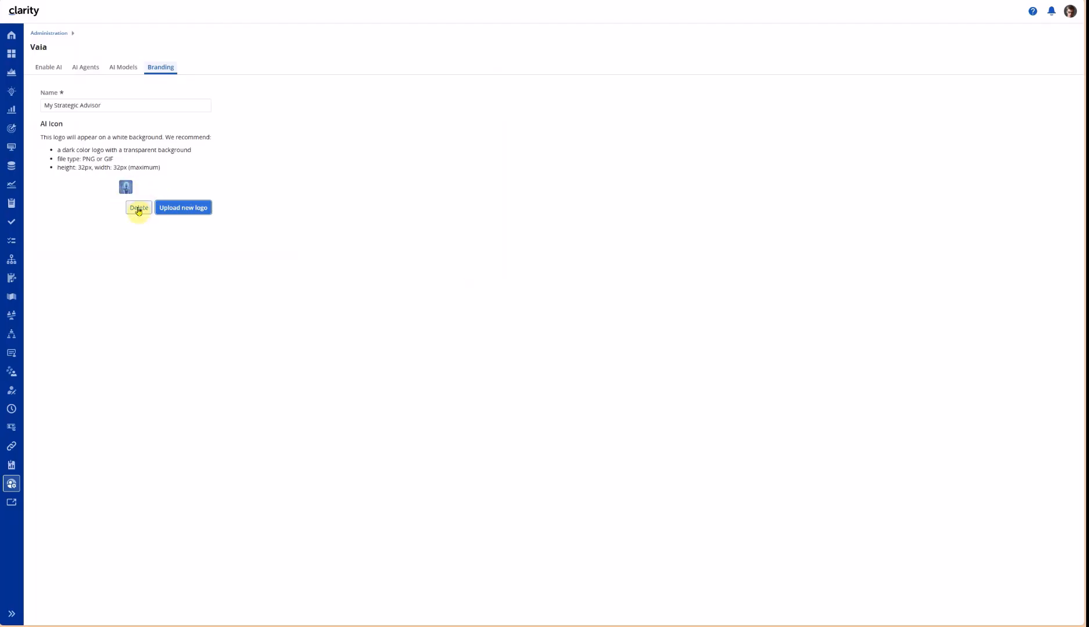
{"action": "left_click", "coordinate": [139, 209]}
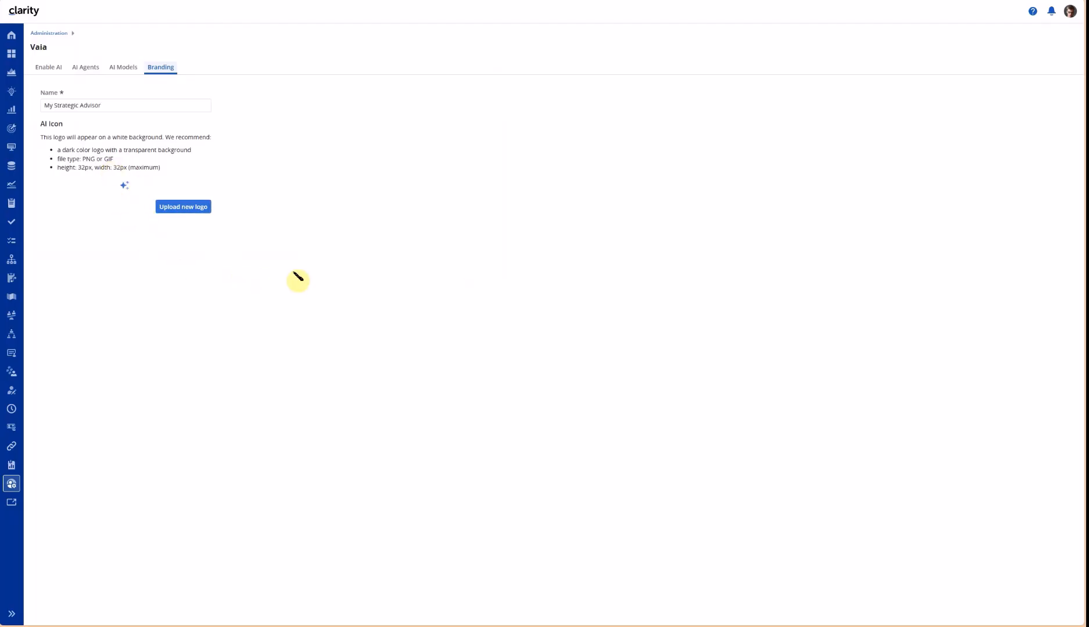
- Upload Vaia NG.png as the new AI icon logo
{"action": "left_click", "coordinate": [194, 210]}
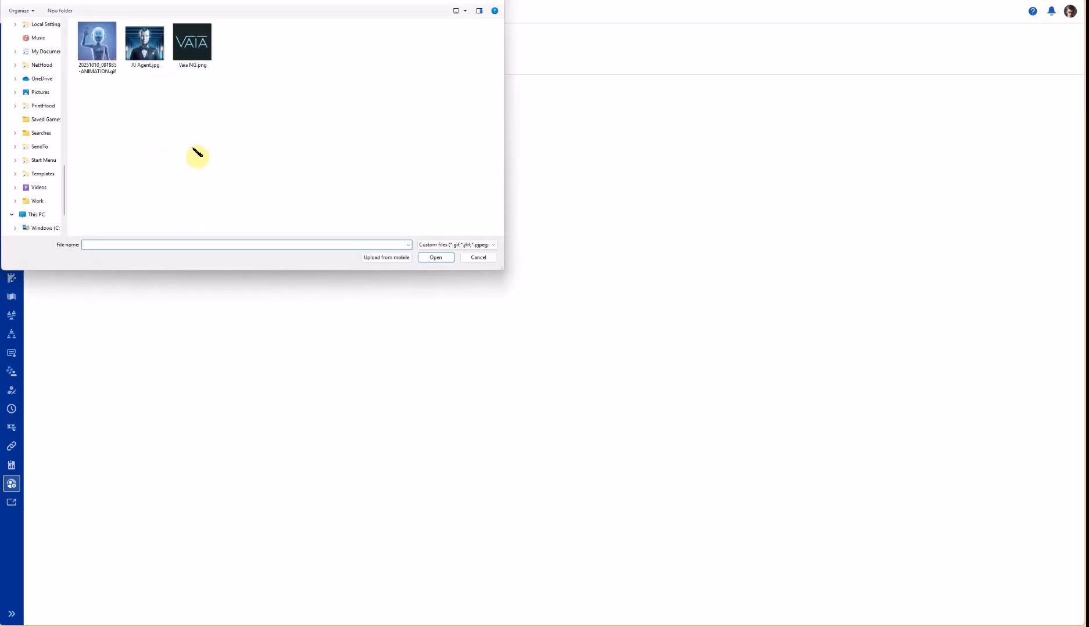
{"action": "left_click", "coordinate": [193, 52]}
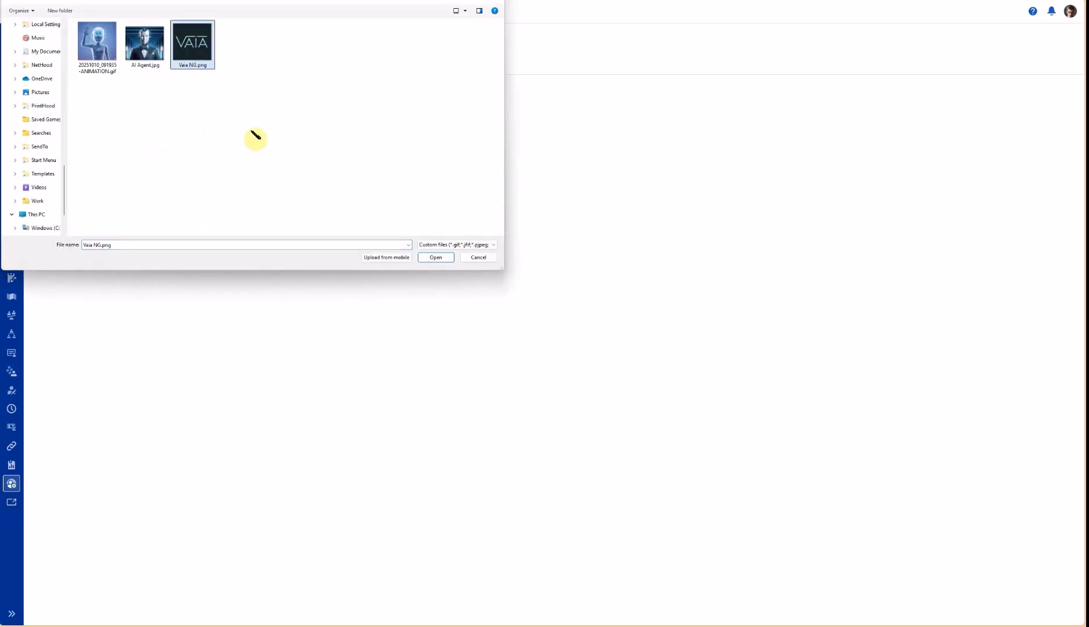
{"action": "left_click", "coordinate": [433, 257]}
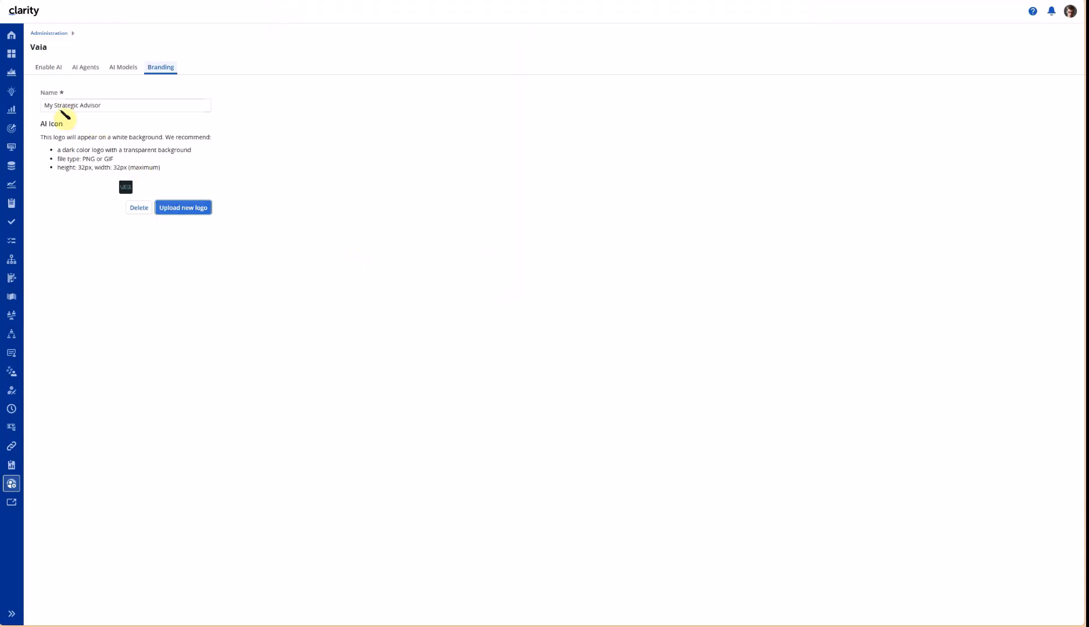
{"action": "left_click", "coordinate": [294, 169]}
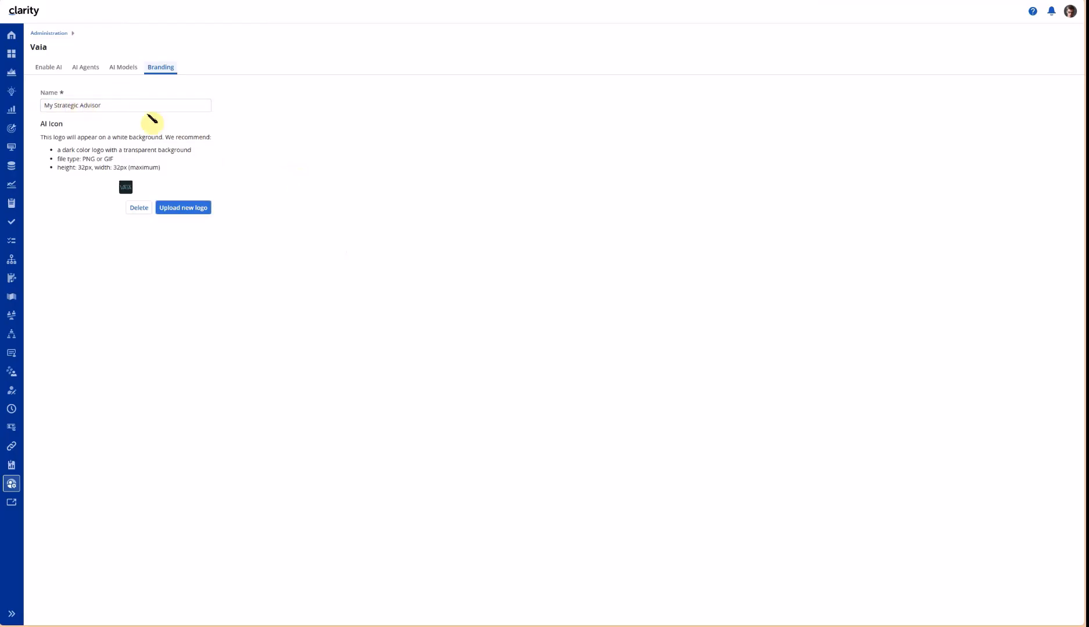
- Reload the Administration page and check the AI assistant's branding under its new name
{"action": "left_click", "coordinate": [51, 34]}
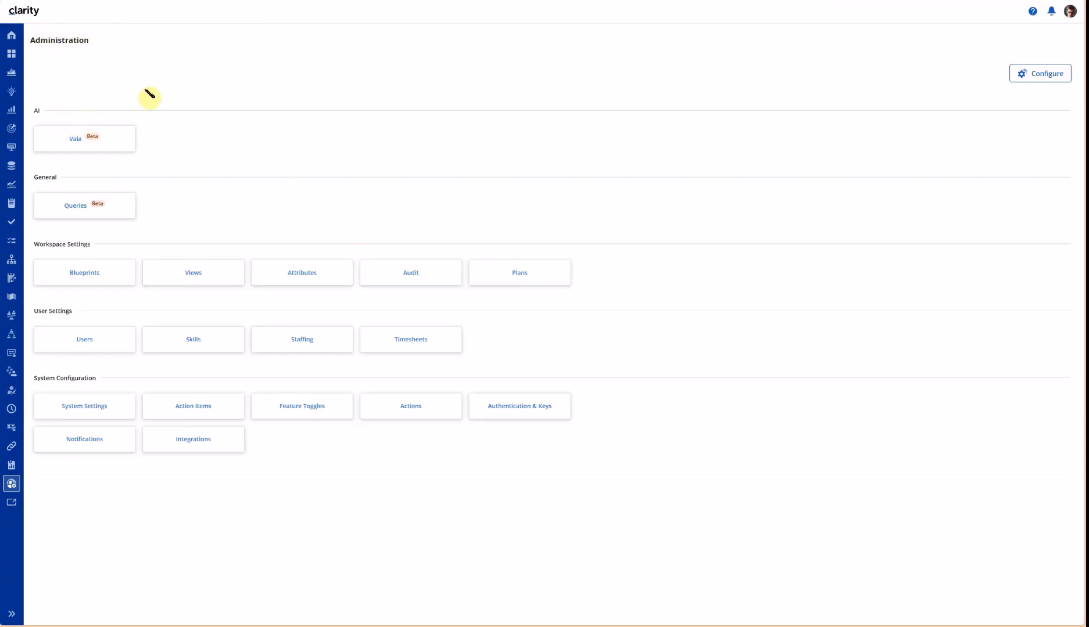
{"action": "left_click", "coordinate": [27, 1]}
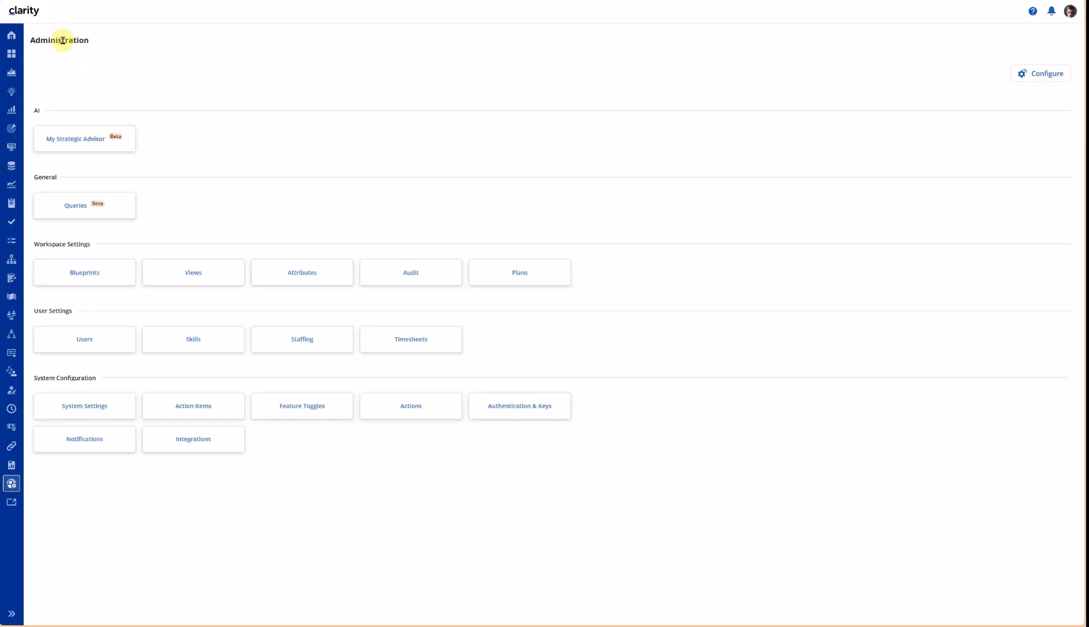
{"action": "left_click", "coordinate": [77, 140]}
{"action": "left_click", "coordinate": [160, 69]}
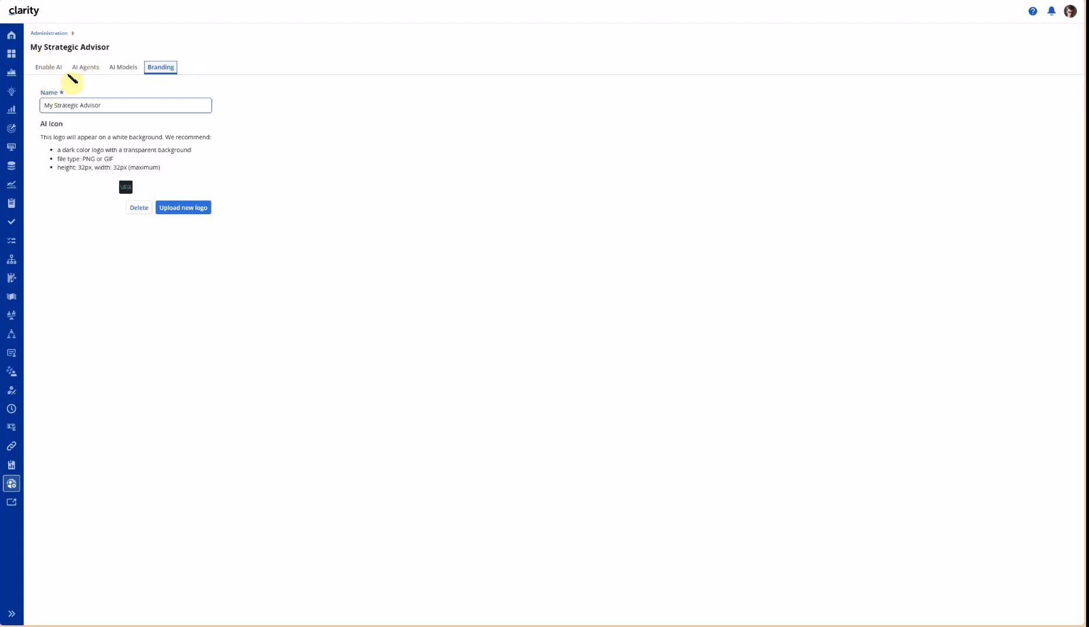
- Review the prompts and included artifacts of the Generate Status Summary action, and return to the Enable AI list
{"action": "left_click", "coordinate": [50, 68]}
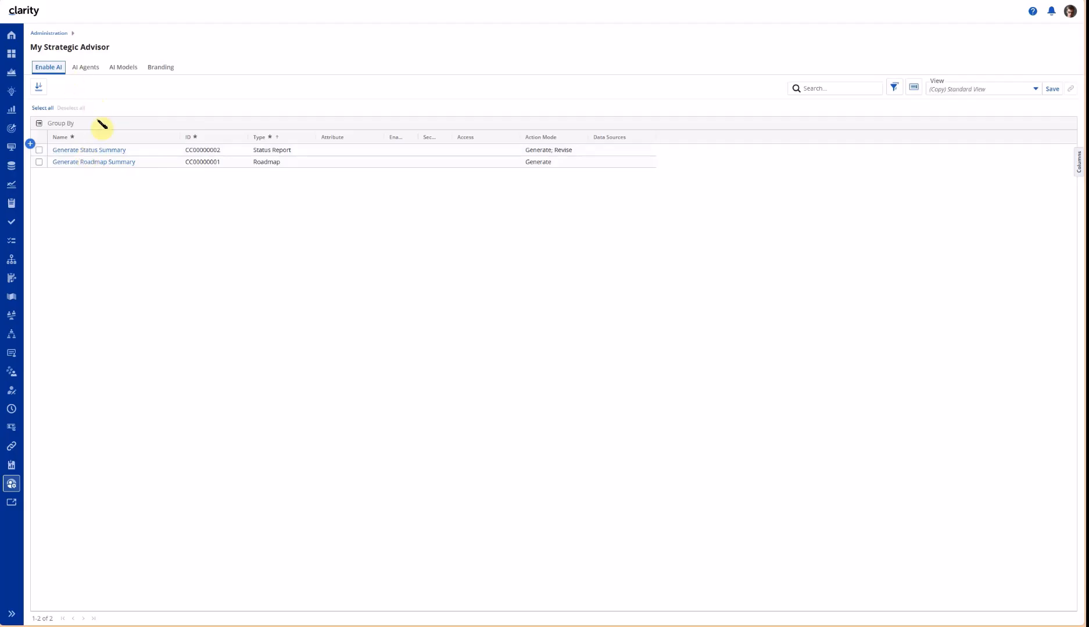
{"action": "left_click", "coordinate": [86, 151]}
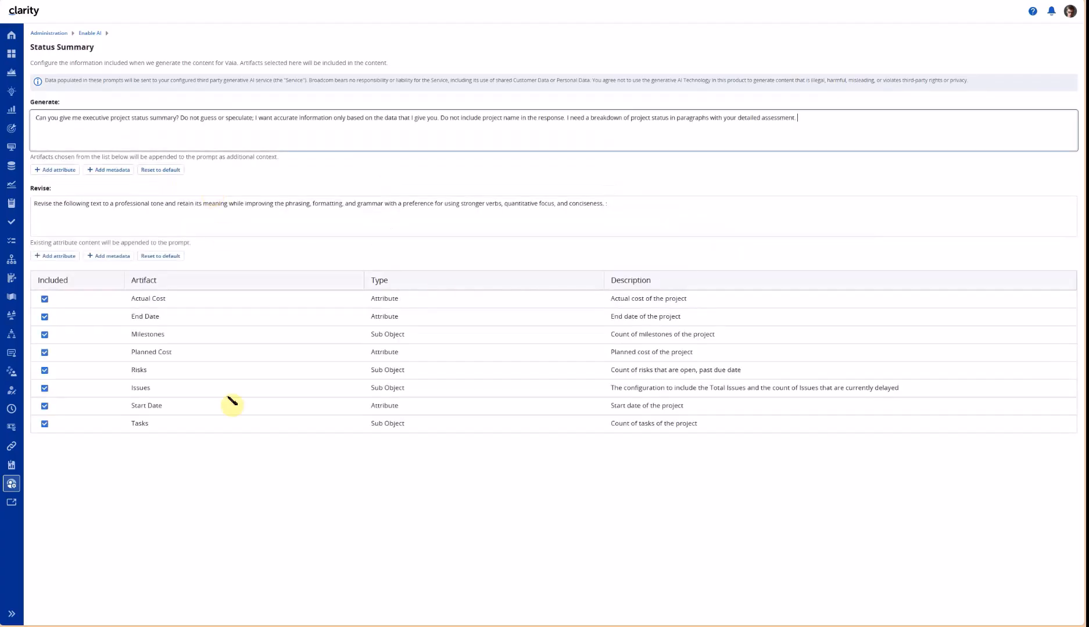
{"action": "left_click", "coordinate": [338, 145]}
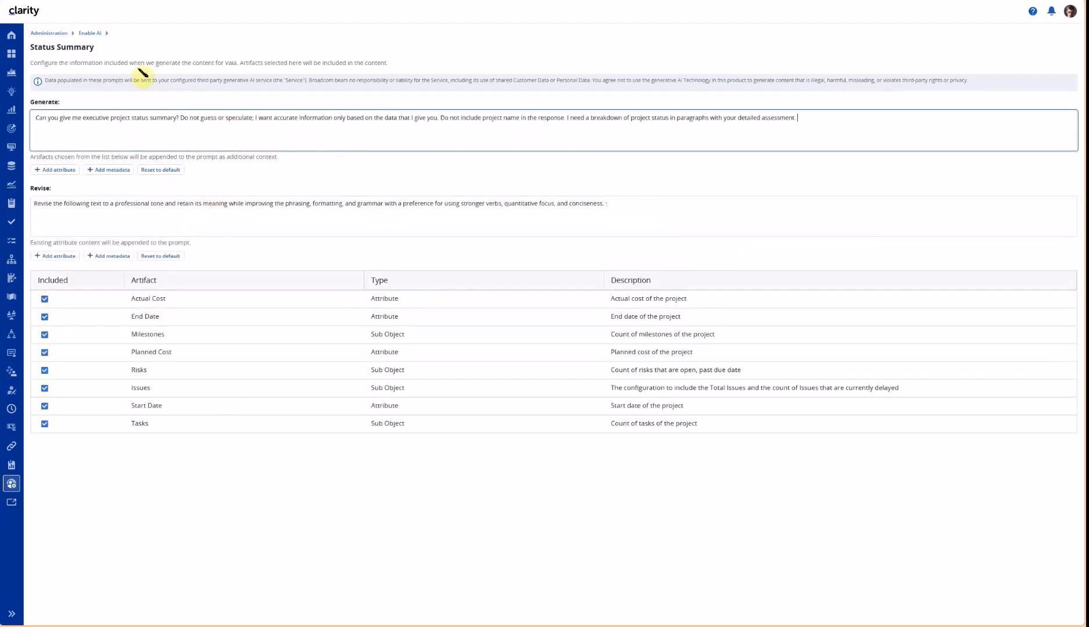
{"action": "left_click", "coordinate": [90, 33]}
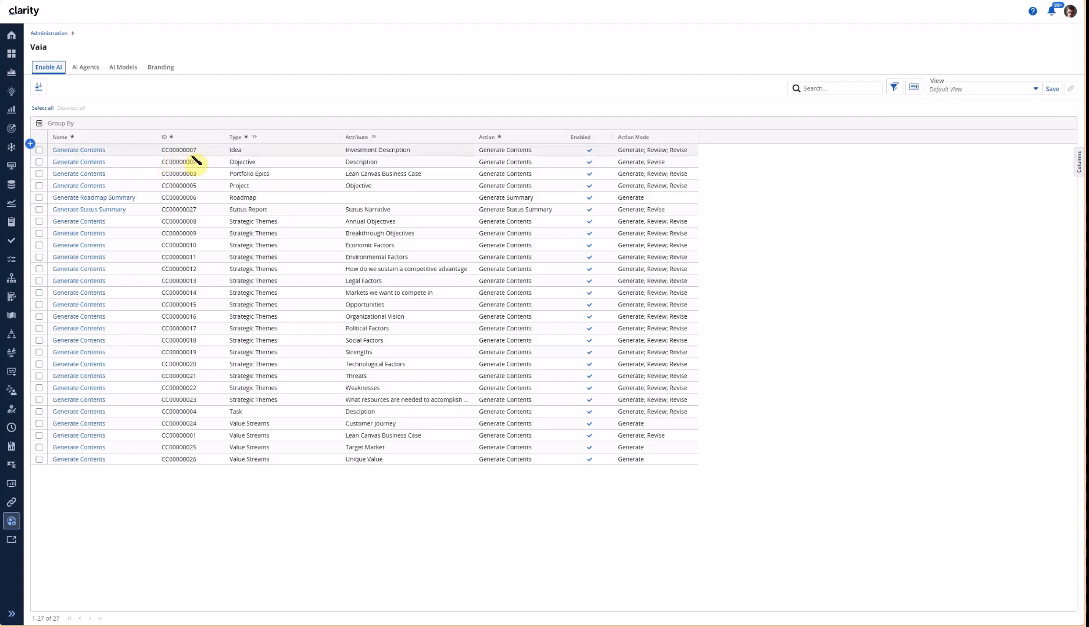
- Rename the Idea type's Generate Contents action to "Generate Contents Idea Description" and widen the Name column to fit
{"action": "left_click", "coordinate": [147, 153]}
{"action": "left_click", "coordinate": [148, 154]}
{"action": "left_click", "coordinate": [120, 150]}
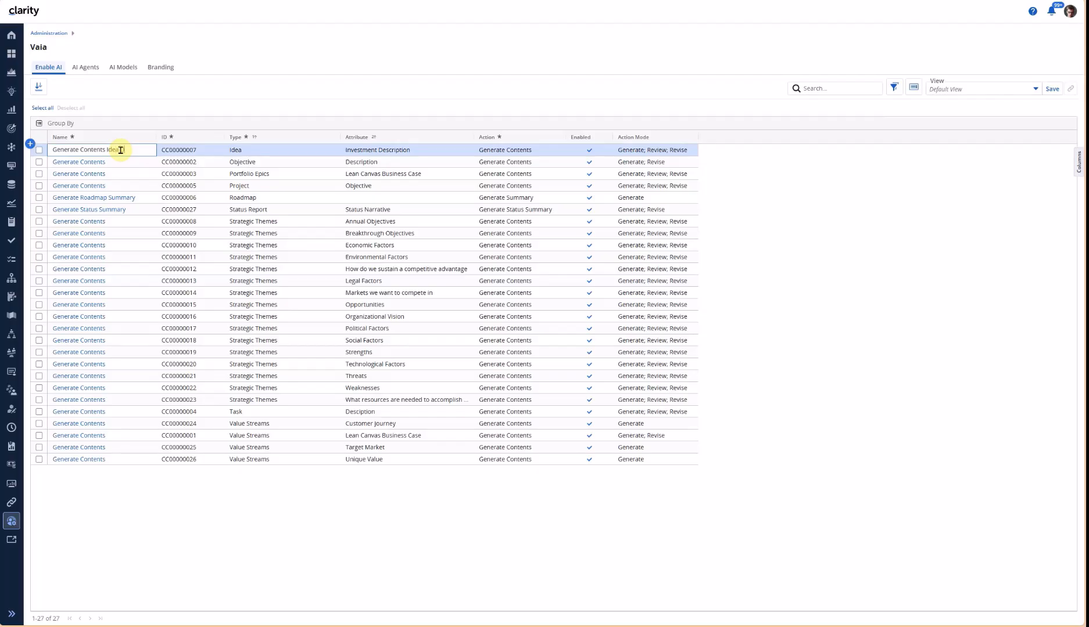
{"action": "type", "text": "ription"}
{"action": "key", "text": "Return"}
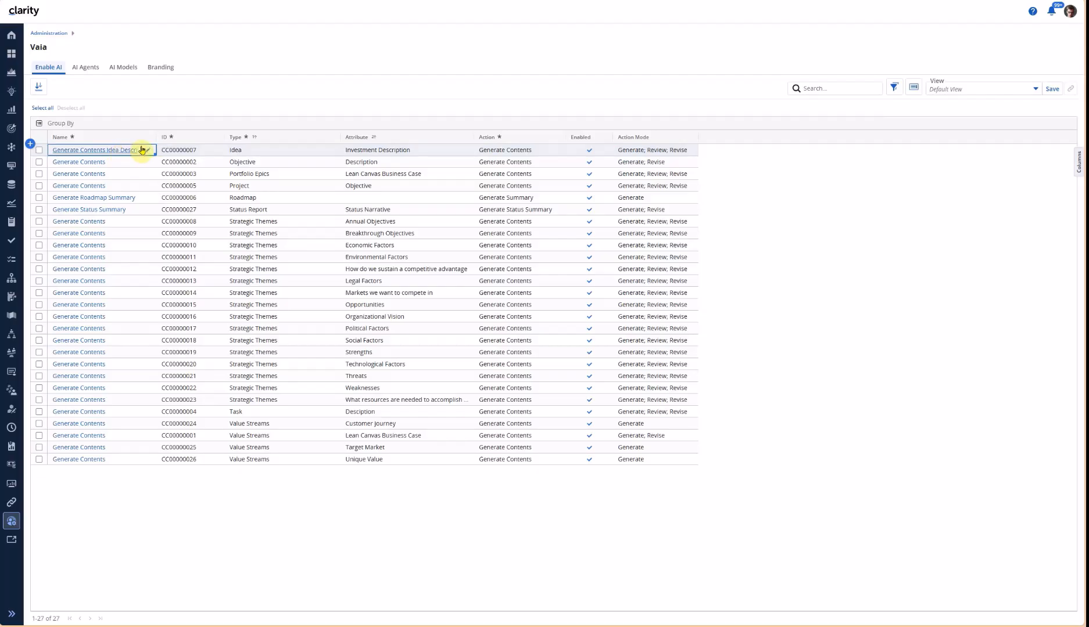
{"action": "left_click_drag", "start_coordinate": [157, 137], "coordinate": [217, 138]}
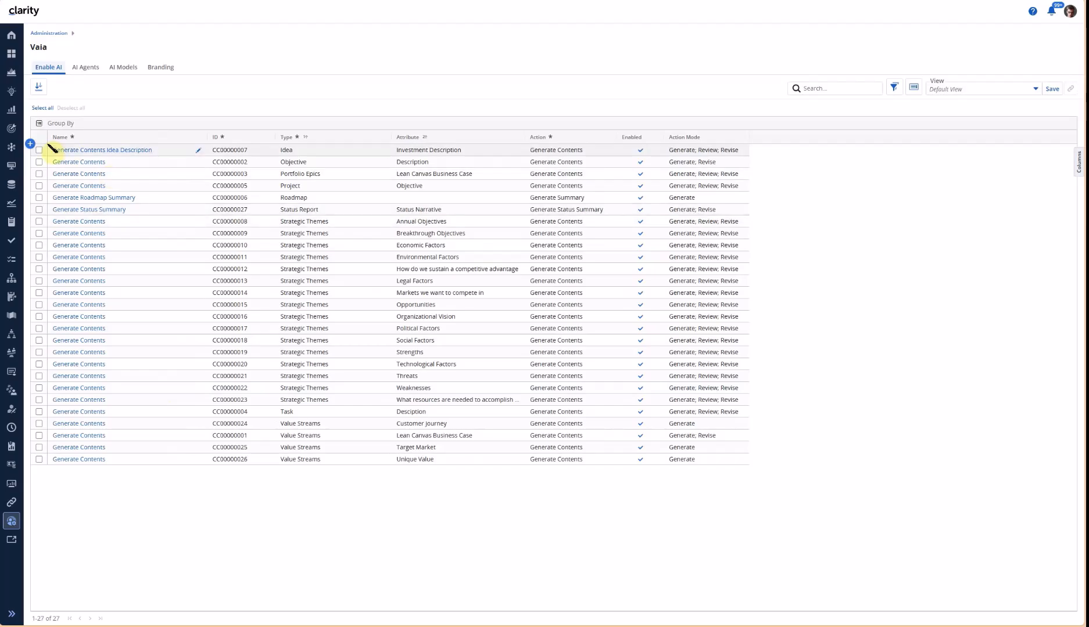
- Add an AI action named "My new action" with the type Idea
{"action": "left_click", "coordinate": [31, 144]}
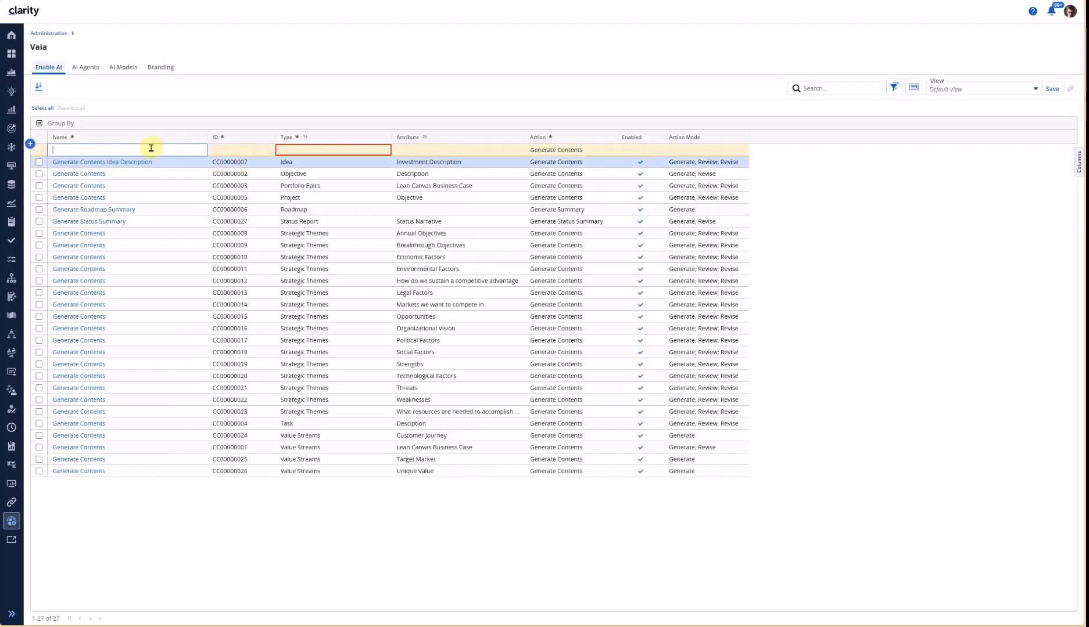
{"action": "type", "text": "My new action"}
{"action": "key", "text": "Tab"}
{"action": "scroll", "coordinate": [334, 232], "scroll_direction": "down", "scroll_amount": 5}
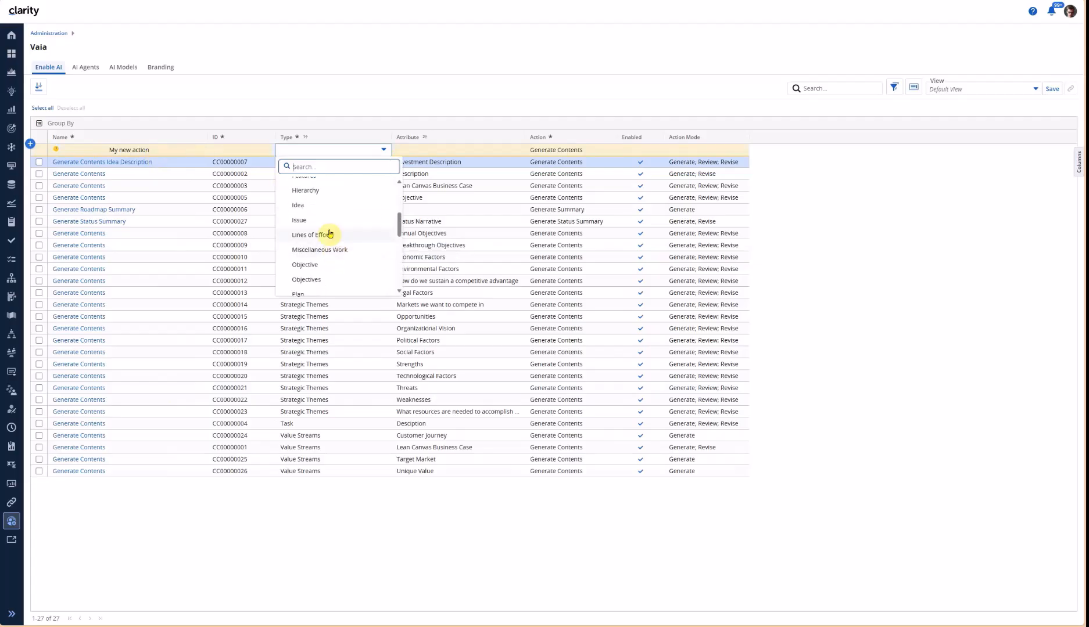
{"action": "left_click", "coordinate": [316, 207]}
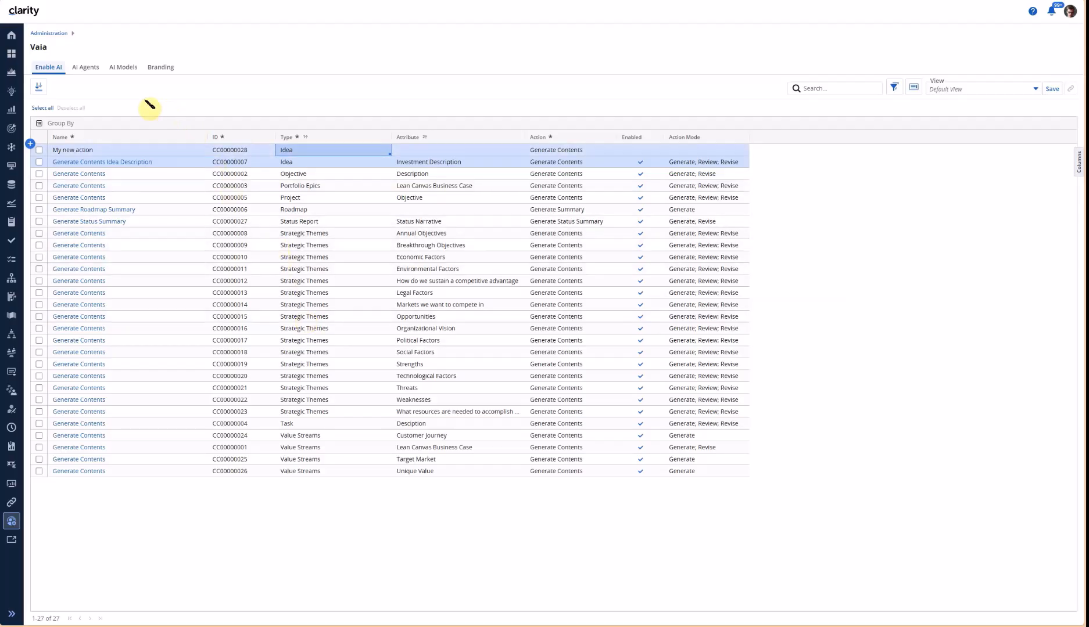
- Open the list of AI agents and sort it by type
{"action": "left_click", "coordinate": [87, 69]}
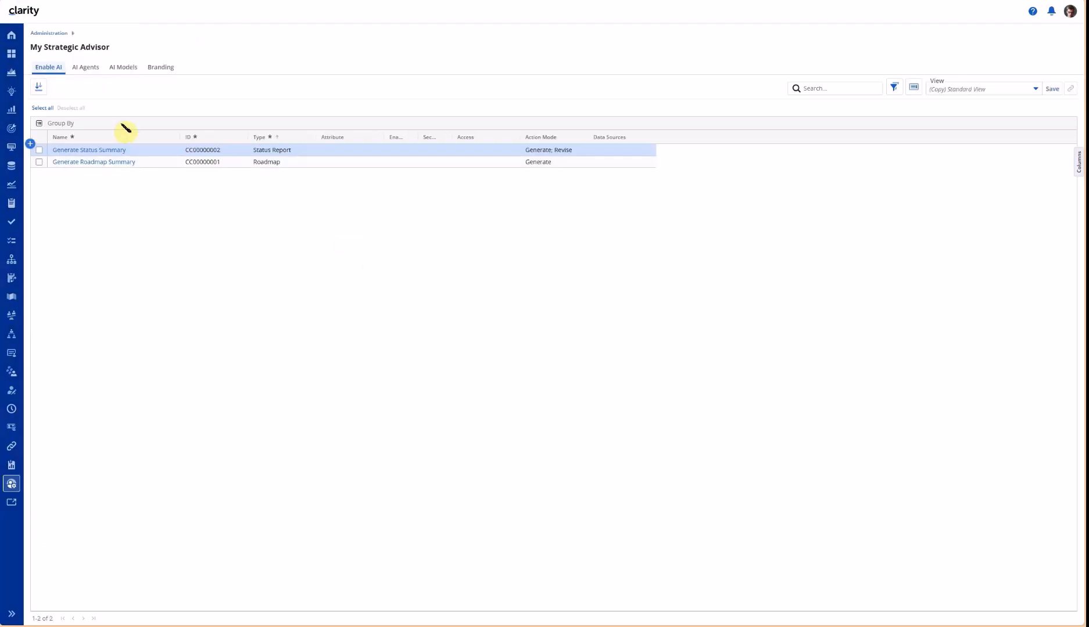
{"action": "left_click", "coordinate": [85, 69]}
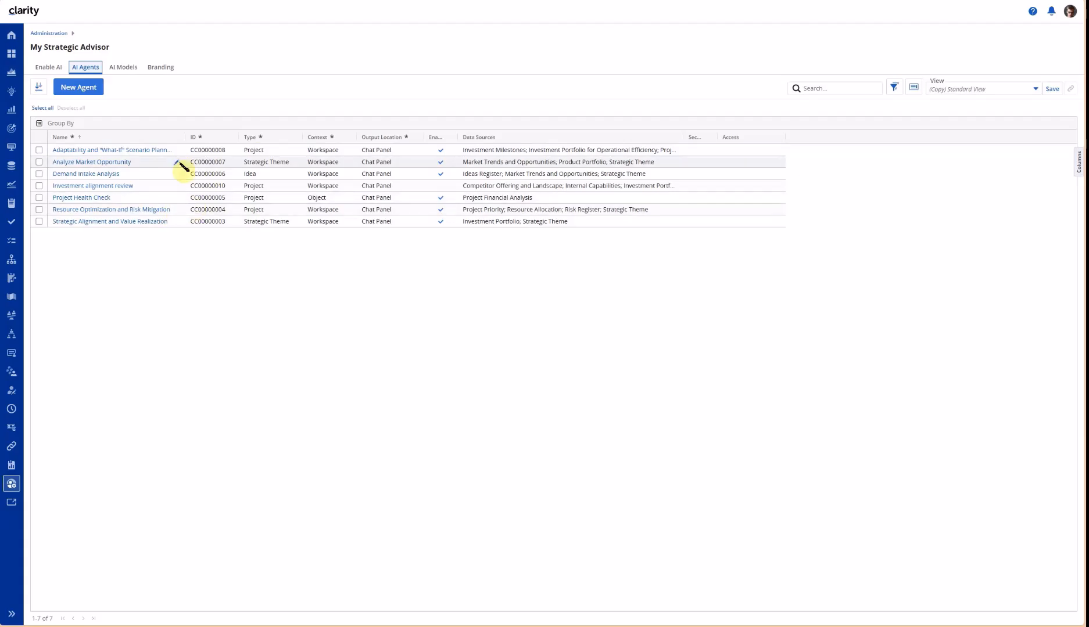
{"action": "left_click", "coordinate": [272, 141]}
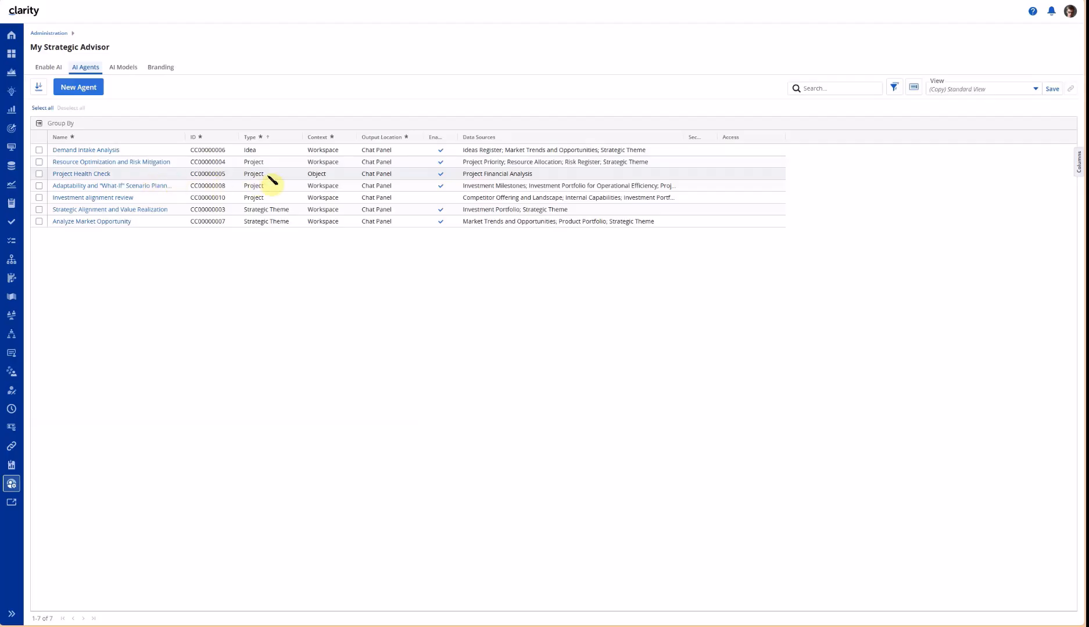
{"action": "left_click", "coordinate": [310, 162]}
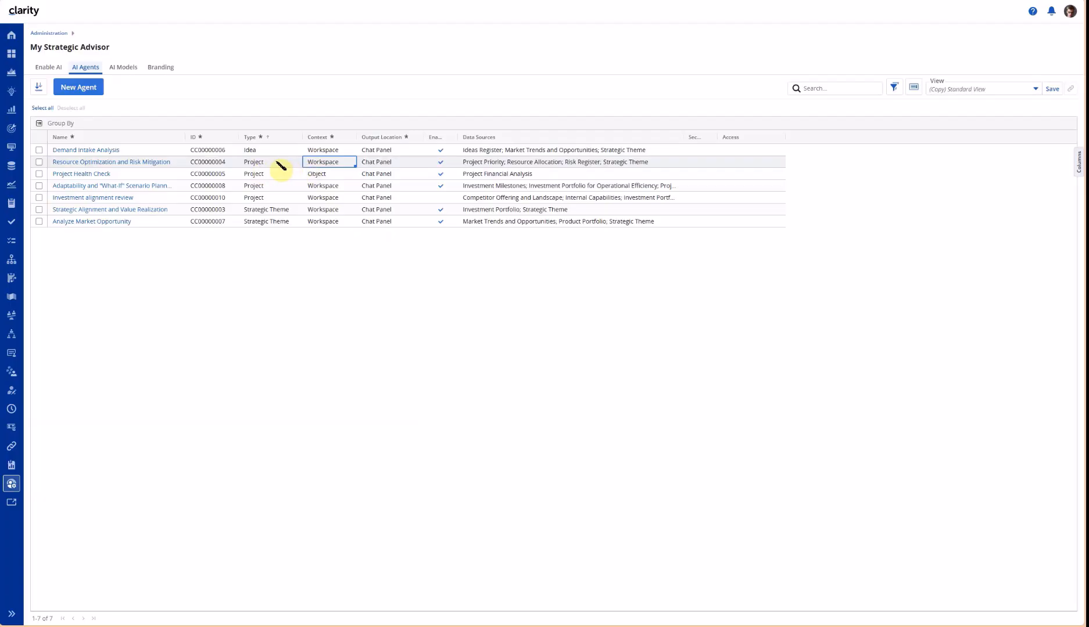
- Widen the Enabled and Secured columns of the agent list so their full headings fit
{"action": "left_click", "coordinate": [284, 172]}
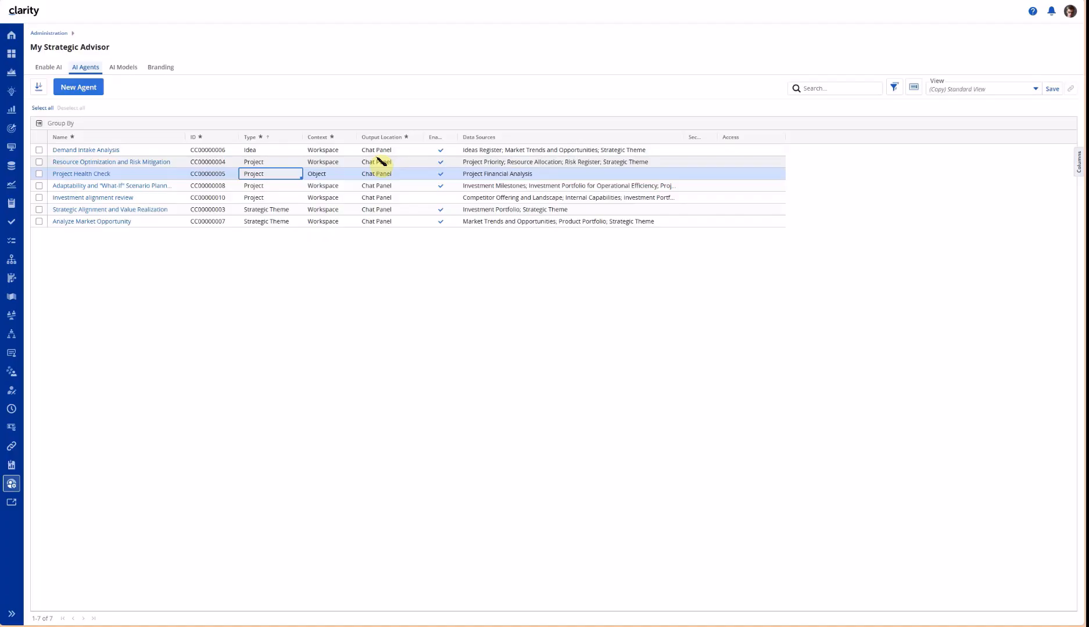
{"action": "left_click", "coordinate": [458, 138]}
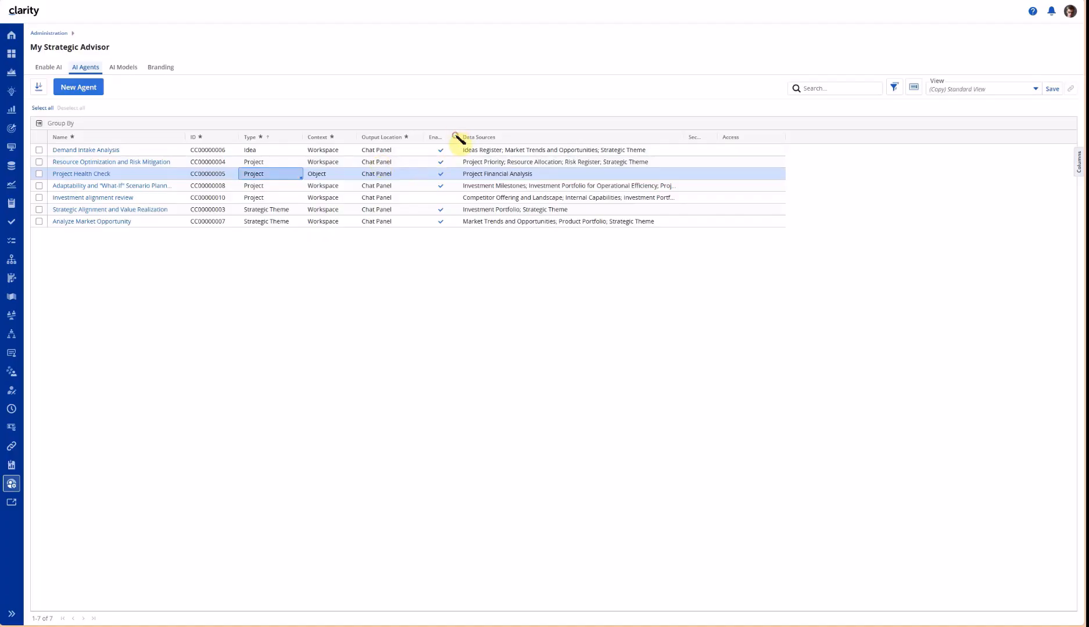
{"action": "left_click_drag", "start_coordinate": [455, 137], "coordinate": [481, 137]}
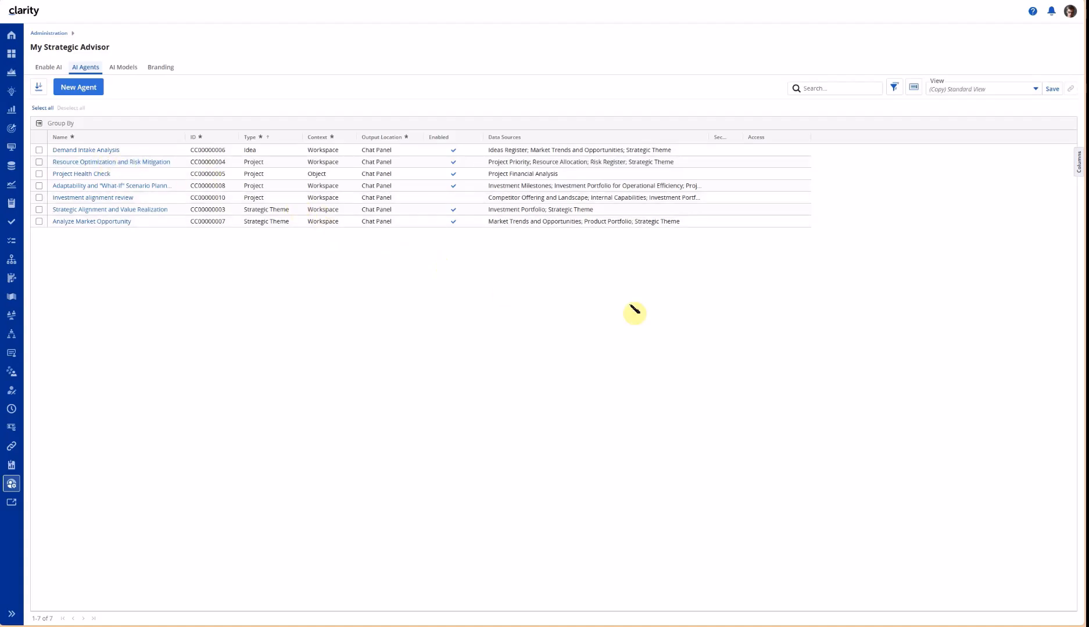
{"action": "left_click_drag", "start_coordinate": [742, 135], "coordinate": [758, 135]}
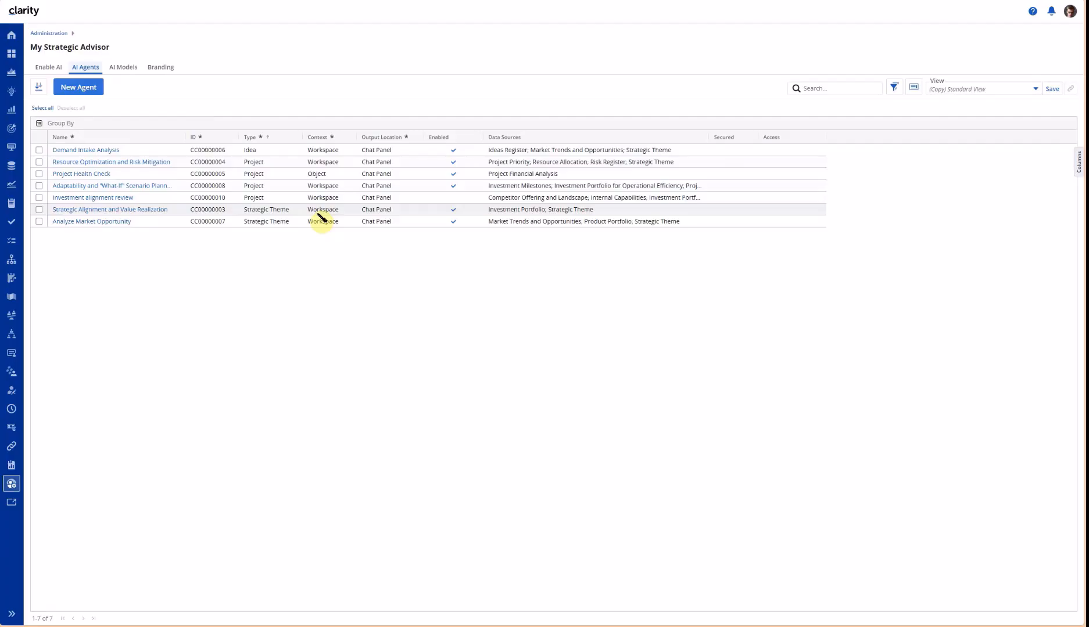
- Create an AI agent named "Test" with the type Project and the context Workspace
{"action": "left_click", "coordinate": [86, 92]}
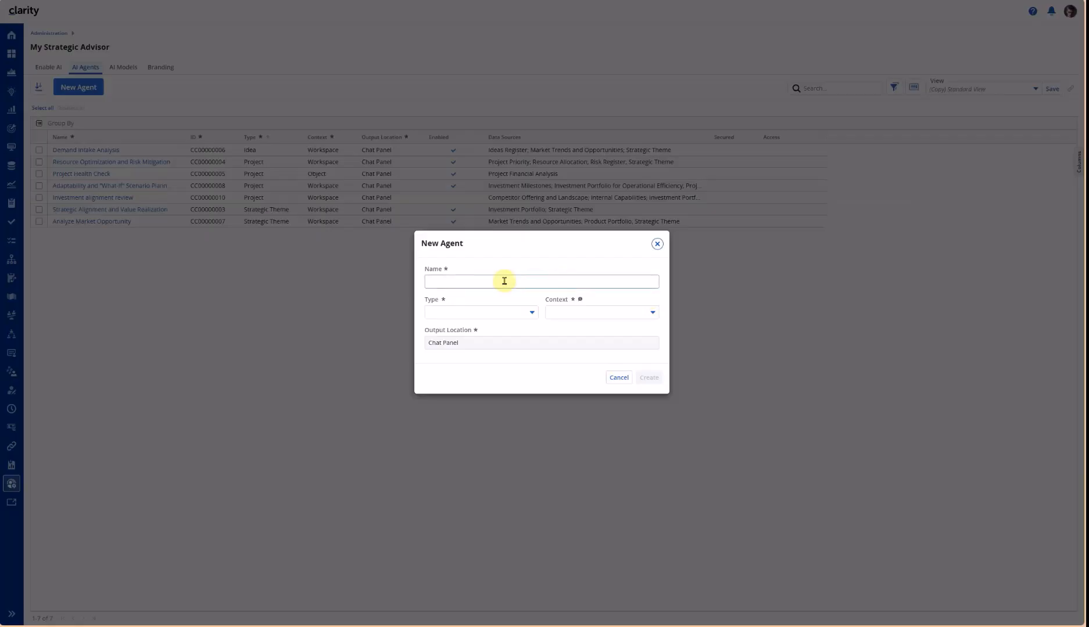
{"action": "left_click", "coordinate": [453, 279]}
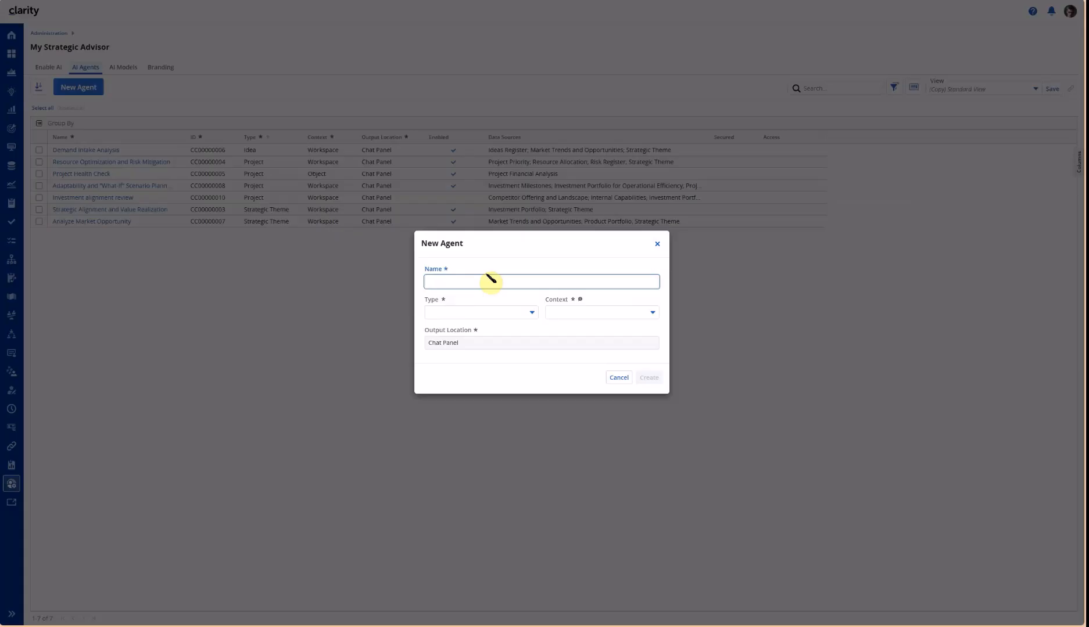
{"action": "type", "text": "ABCD"}
{"action": "double_click", "coordinate": [442, 283]}
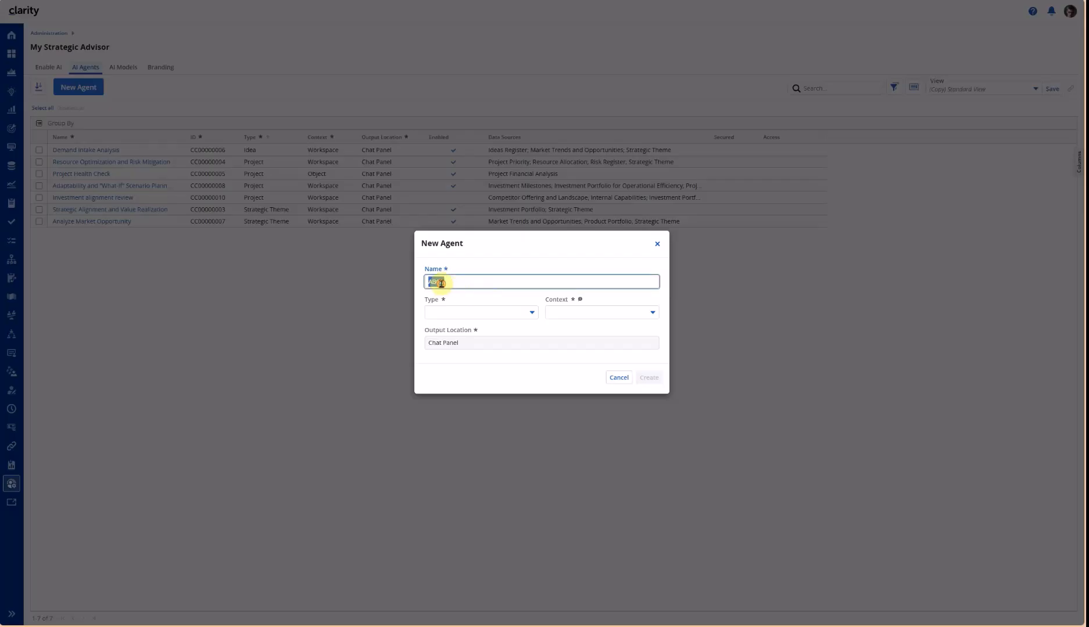
{"action": "type", "text": "Test"}
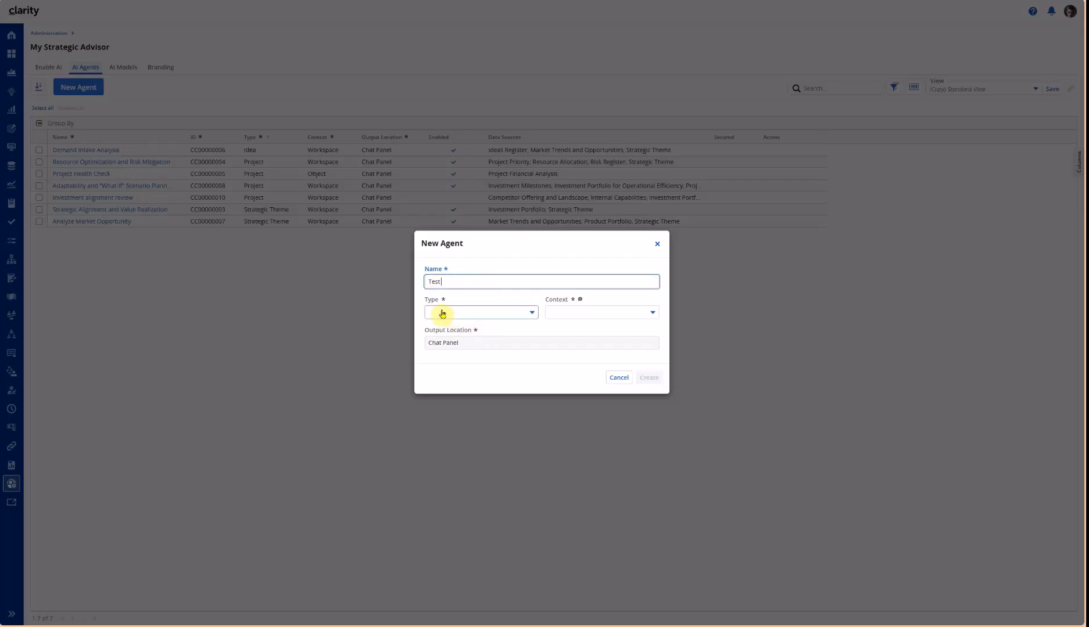
{"action": "left_click", "coordinate": [518, 315]}
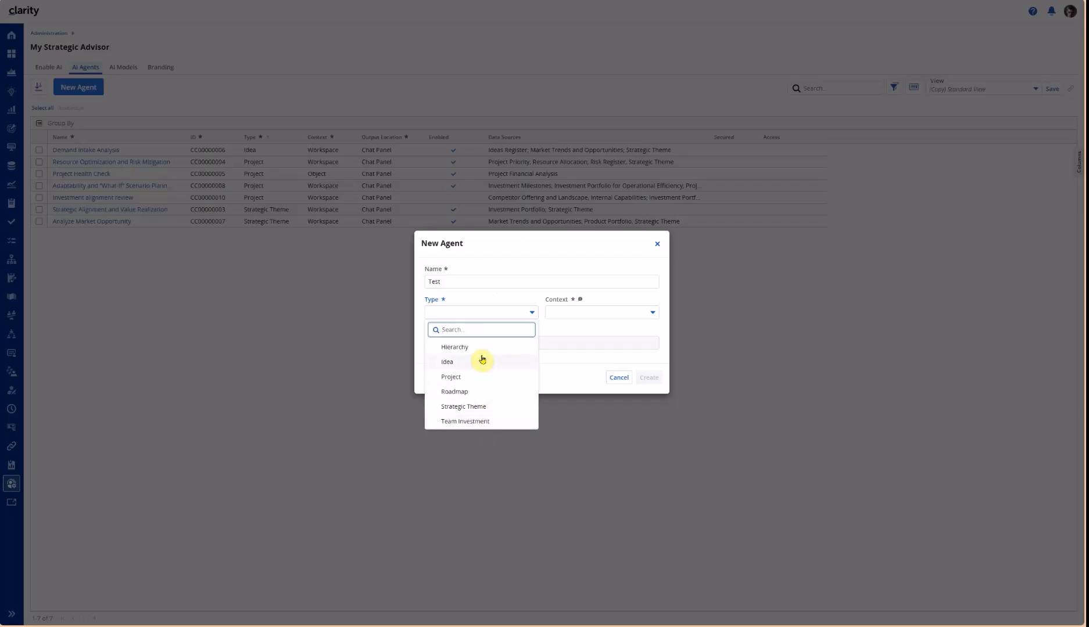
{"action": "left_click", "coordinate": [472, 377]}
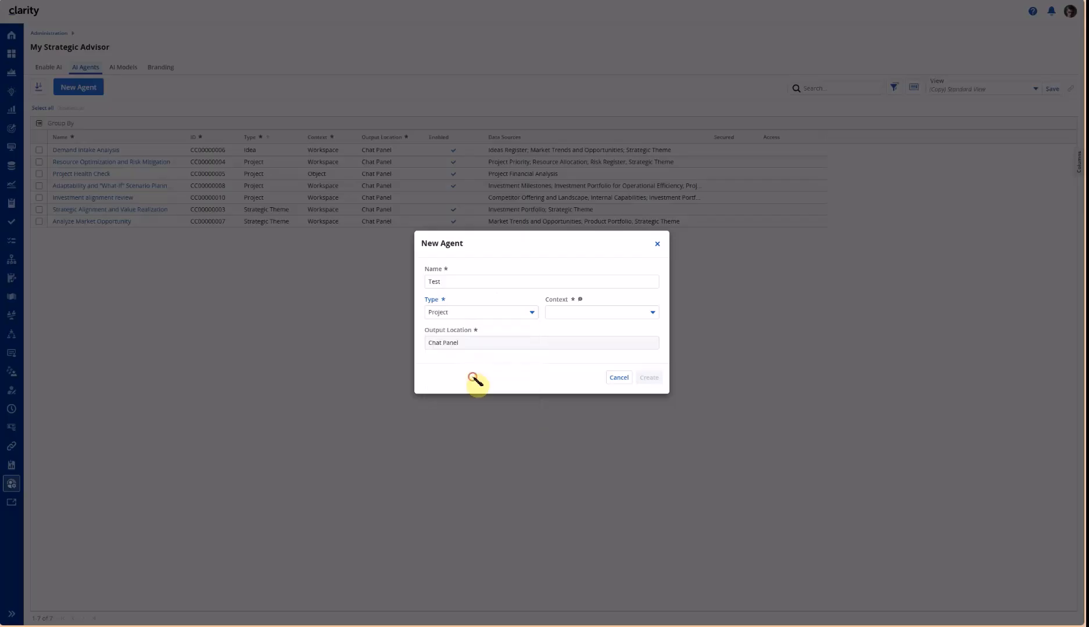
{"action": "left_click", "coordinate": [622, 319]}
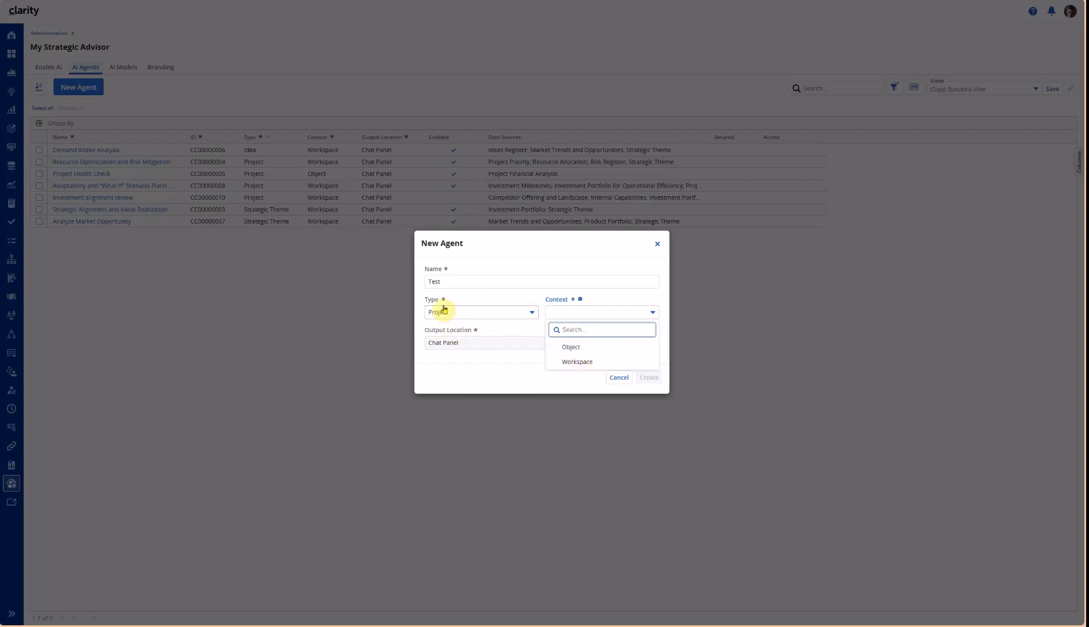
{"action": "left_click", "coordinate": [584, 361]}
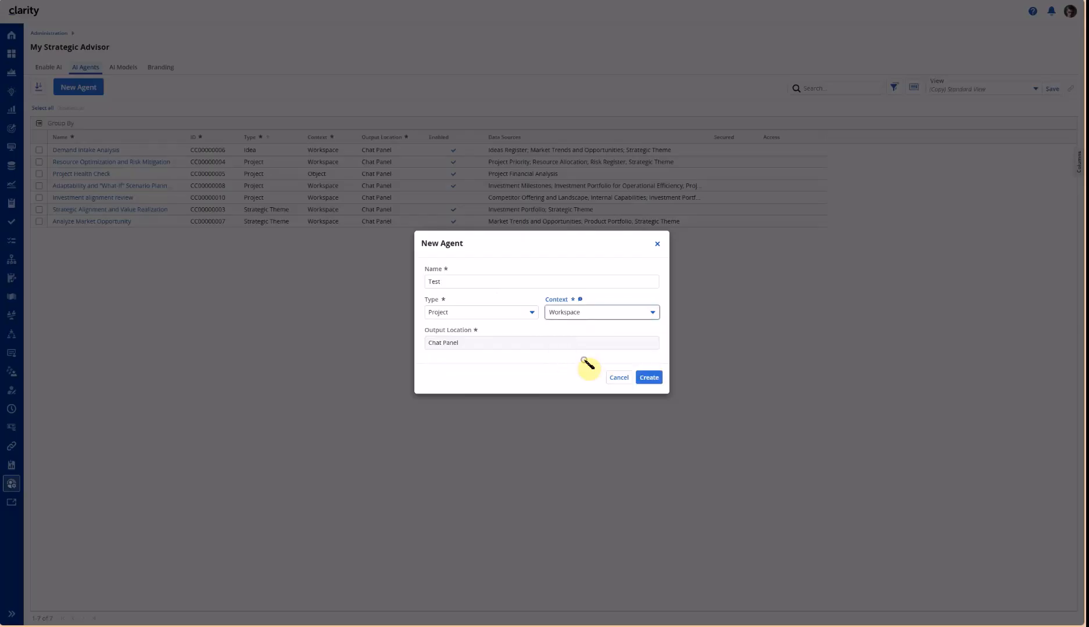
{"action": "triple_click", "coordinate": [468, 340]}
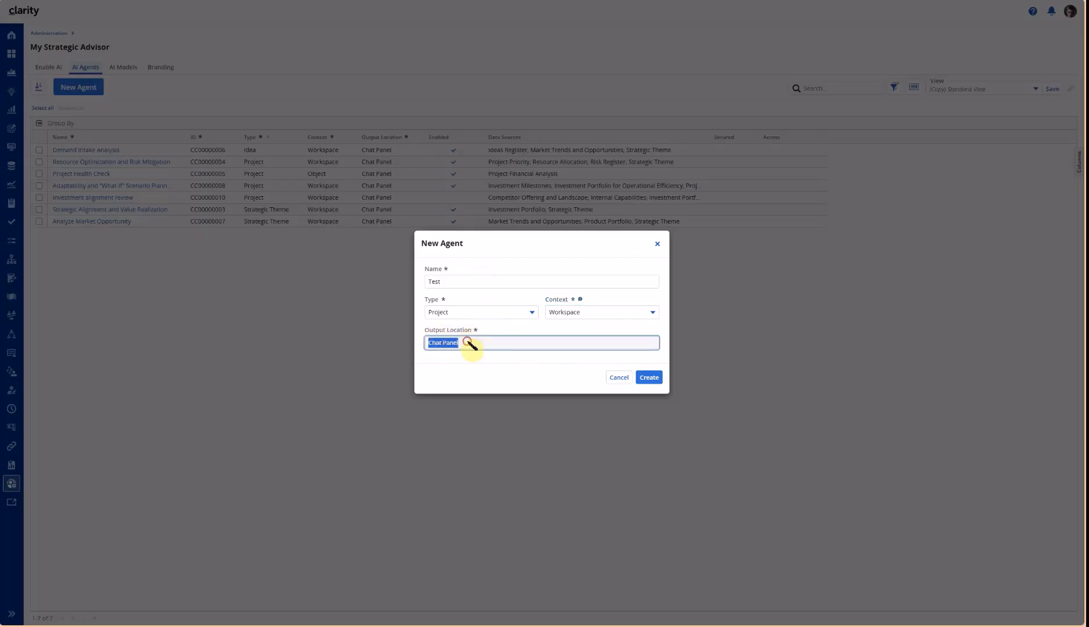
{"action": "left_click", "coordinate": [467, 355]}
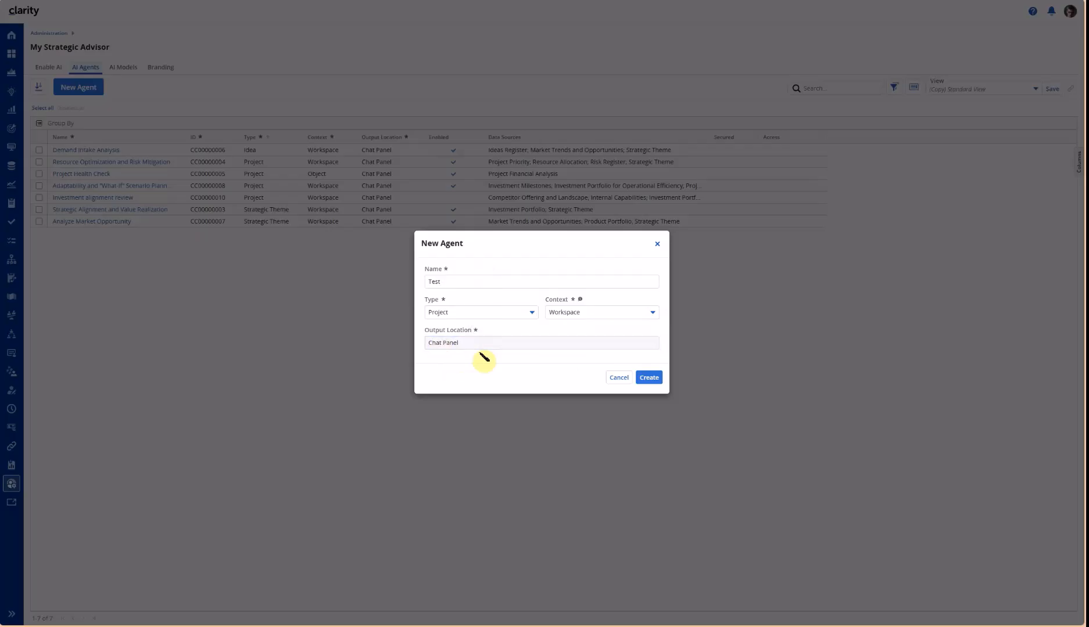
{"action": "left_click", "coordinate": [648, 378]}
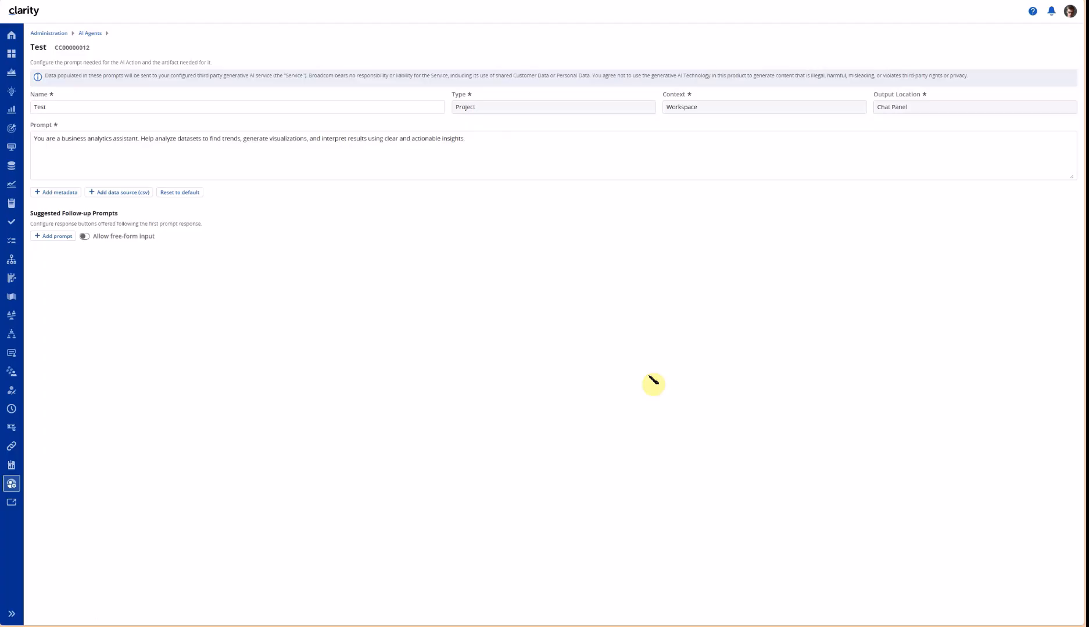
- Rename the agent to "Test - 1234" and check its Type and Context fields
{"action": "left_click", "coordinate": [63, 108]}
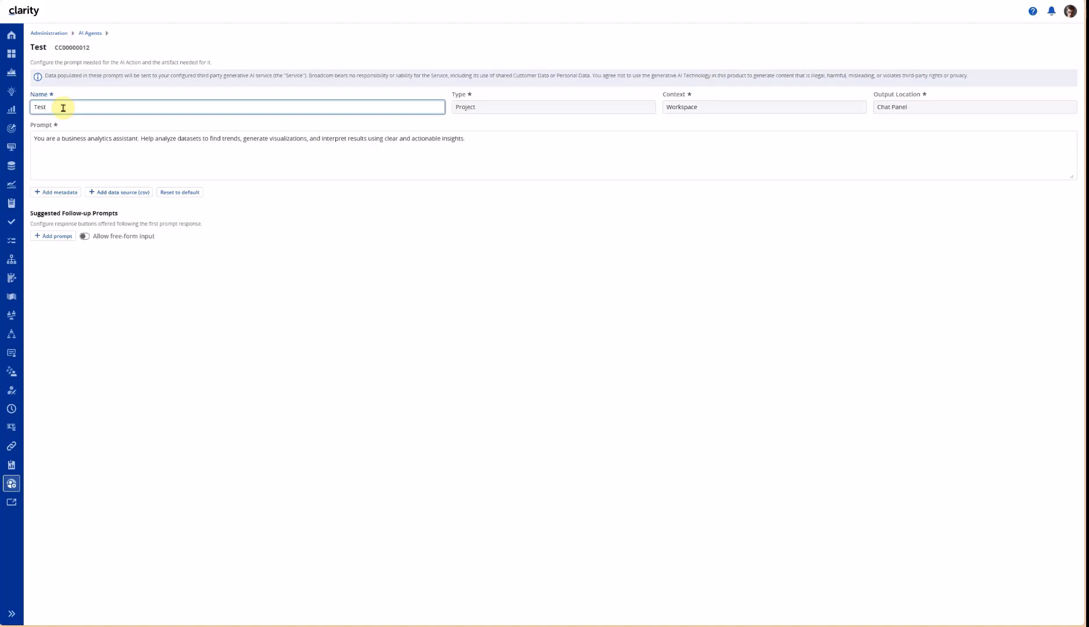
{"action": "type", "text": "- 1234"}
{"action": "left_click", "coordinate": [316, 292]}
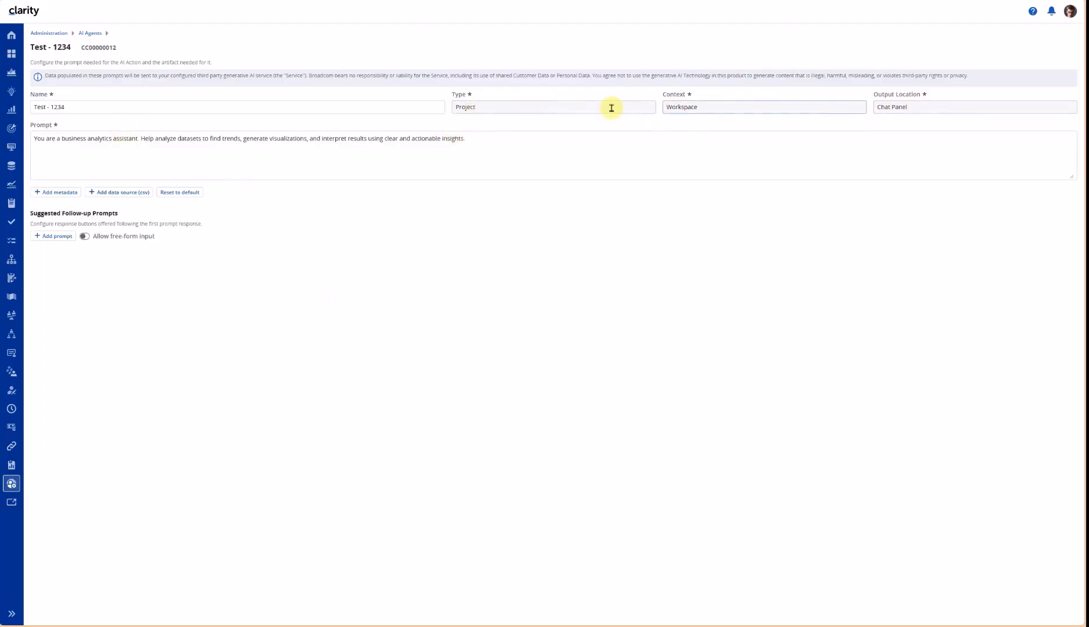
{"action": "left_click", "coordinate": [548, 111]}
{"action": "left_click", "coordinate": [697, 106]}
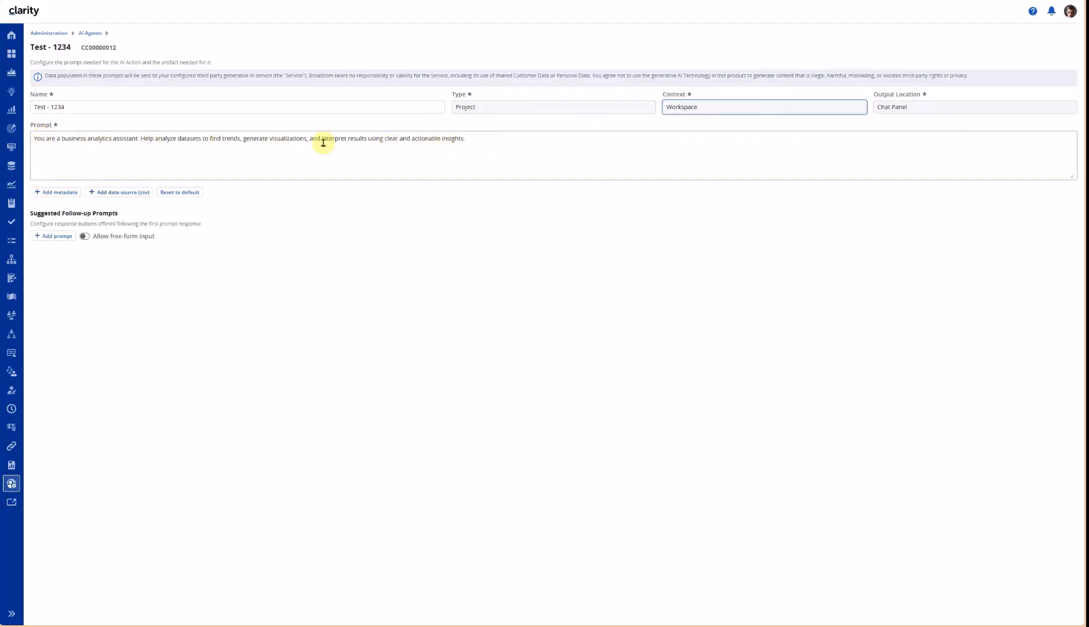
- Insert the Object metadata placeholder at the end of the agent's prompt
{"action": "left_click", "coordinate": [492, 142]}
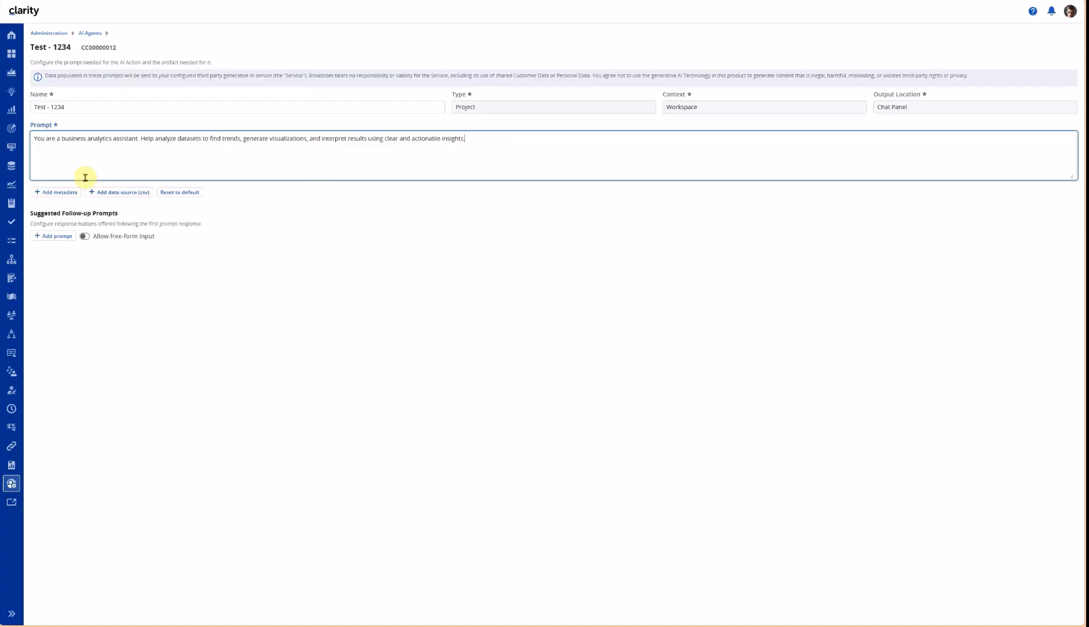
{"action": "left_click", "coordinate": [64, 193]}
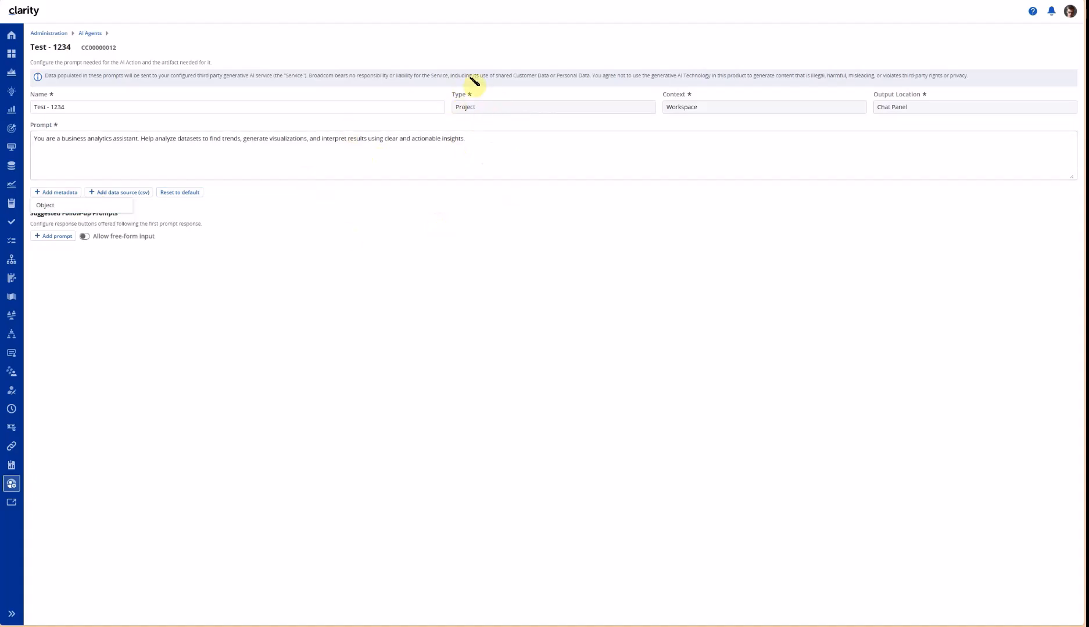
{"action": "left_click", "coordinate": [49, 205]}
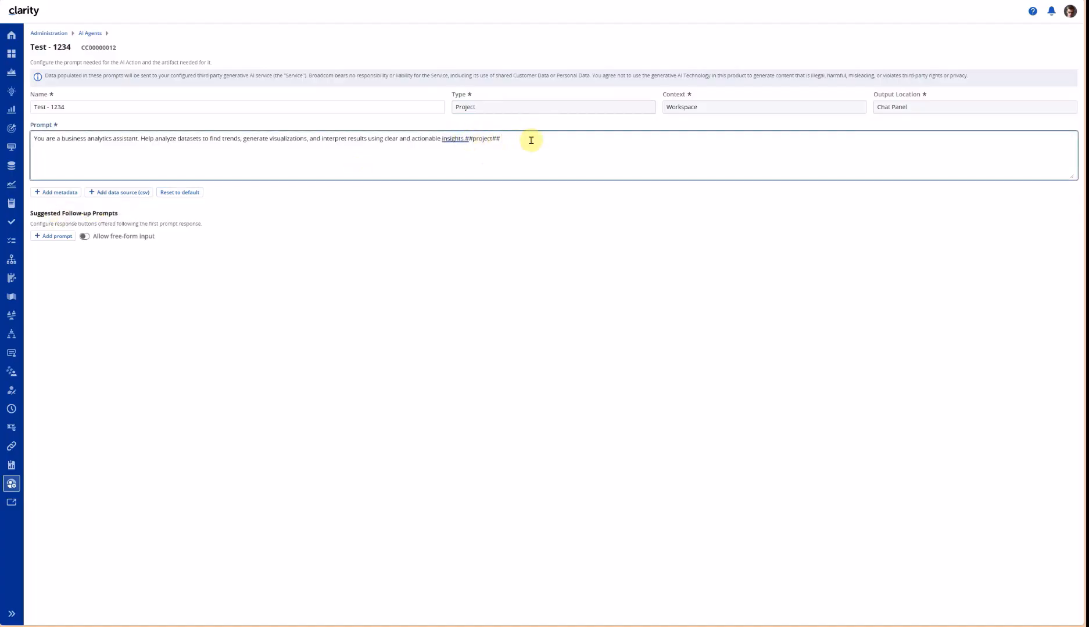
- Look through the available data sources and insert Investment Portfolio on a new line below the agent's prompt text
{"action": "left_click", "coordinate": [128, 192]}
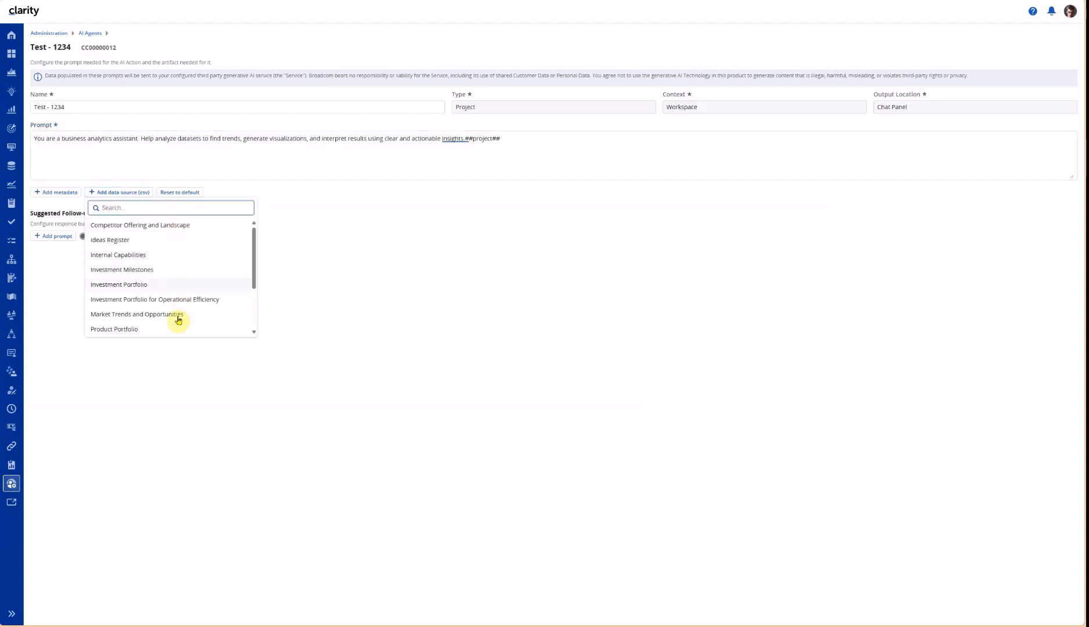
{"action": "scroll", "coordinate": [186, 270], "scroll_direction": "down", "scroll_amount": 2}
{"action": "scroll", "coordinate": [190, 272], "scroll_direction": "down", "scroll_amount": 1}
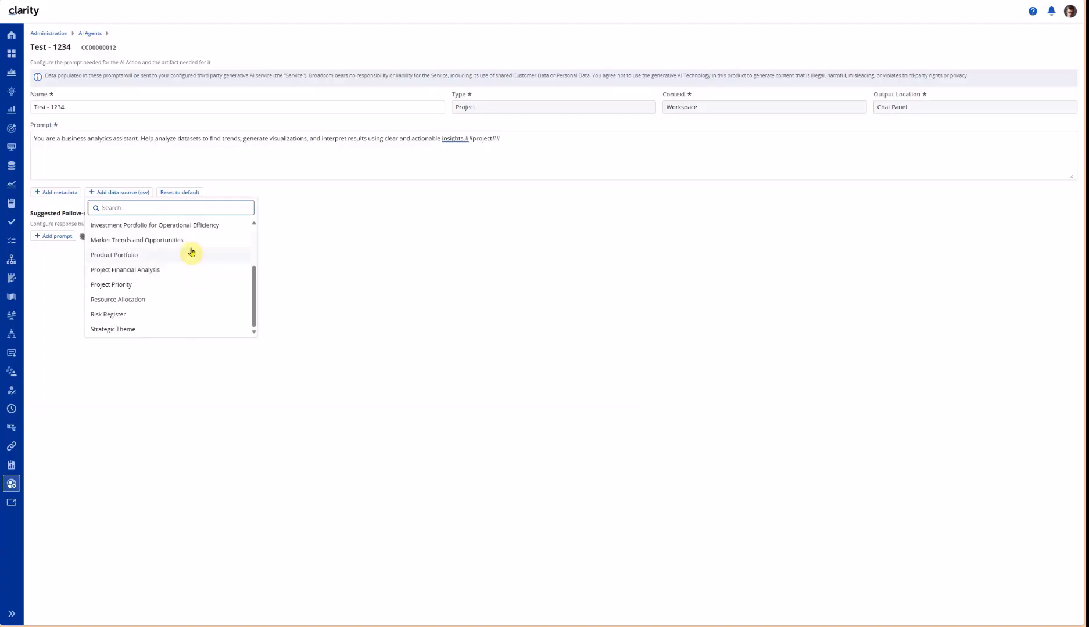
{"action": "scroll", "coordinate": [196, 305], "scroll_direction": "up", "scroll_amount": 3}
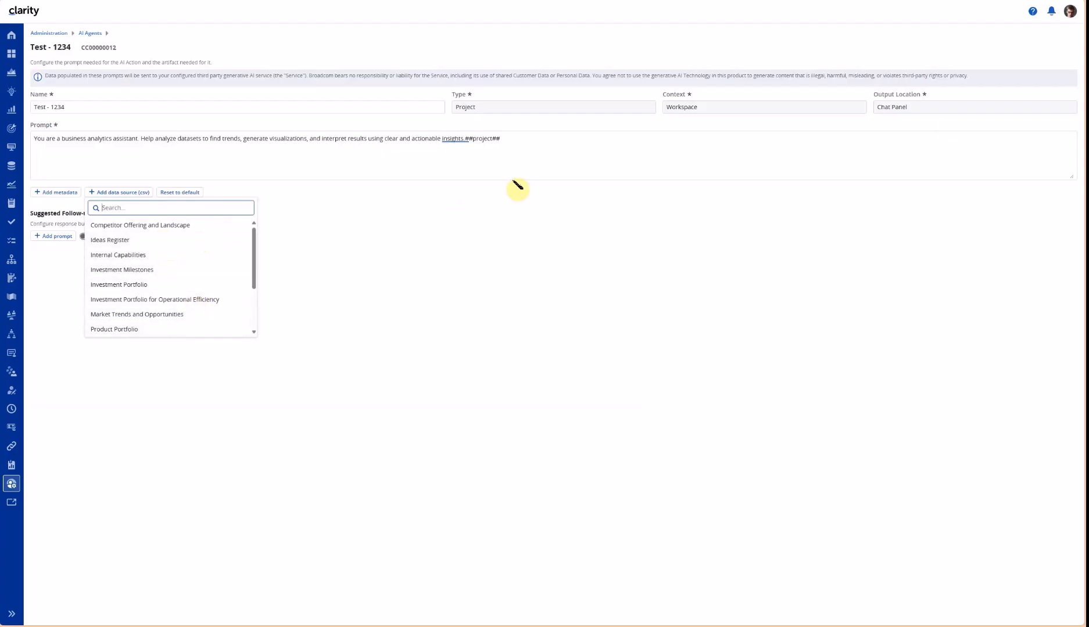
{"action": "left_click", "coordinate": [527, 153]}
{"action": "key", "text": "Return"}
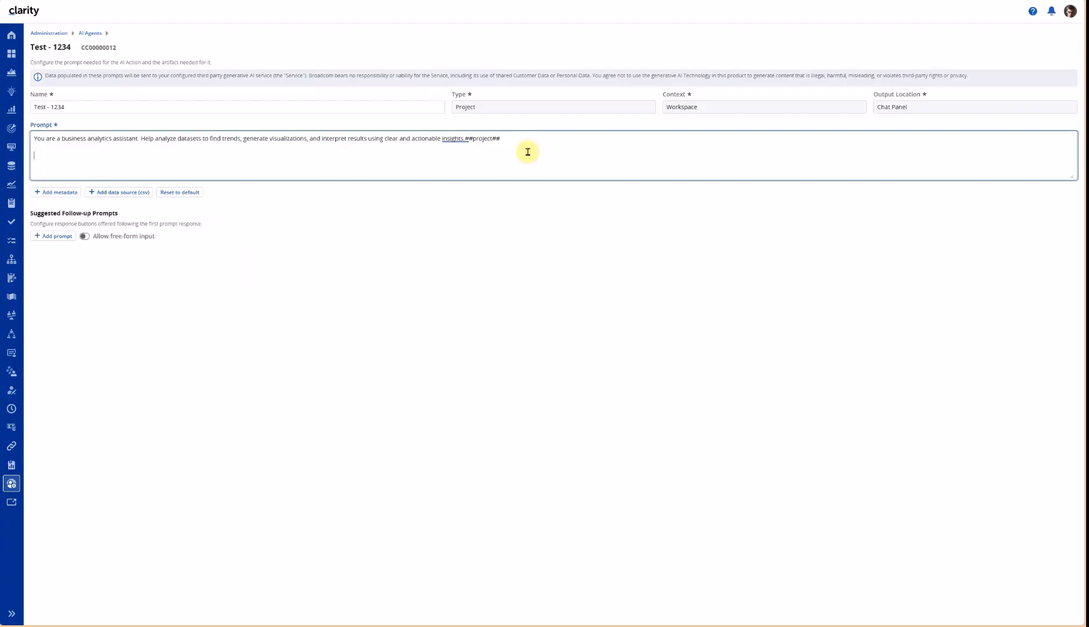
{"action": "left_click", "coordinate": [130, 192]}
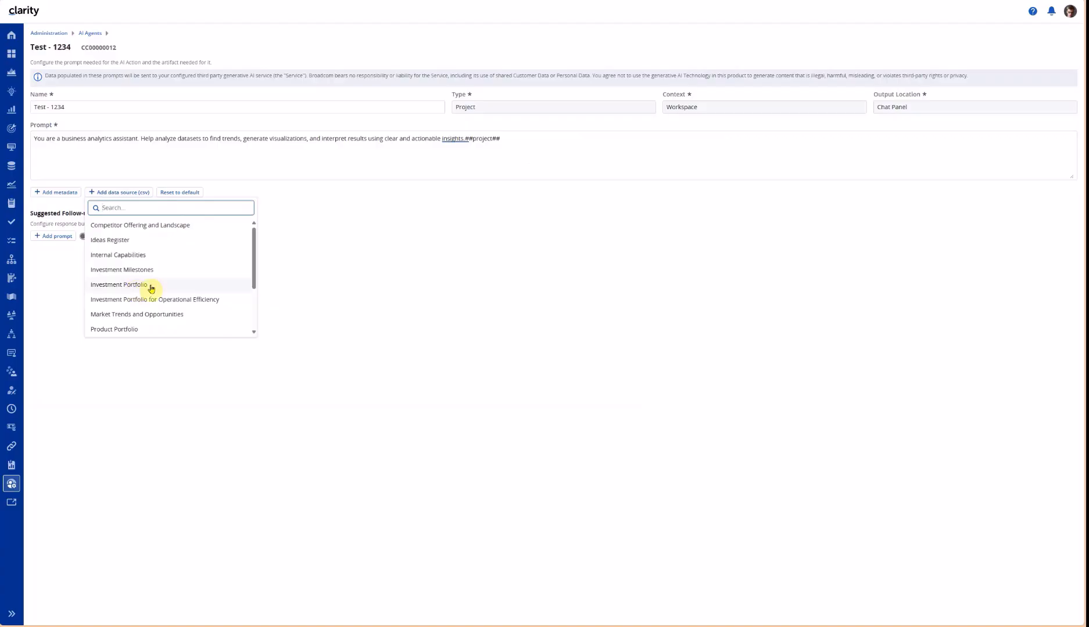
{"action": "left_click", "coordinate": [119, 285]}
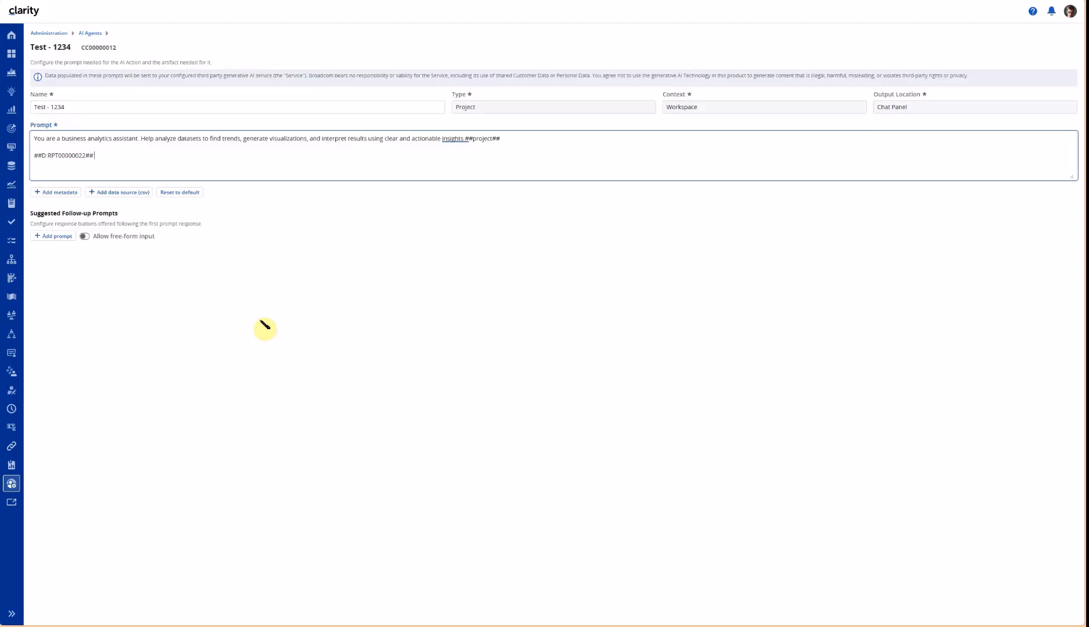
- Allow free-form input for the suggested follow-up prompts, and switch it back off
{"action": "left_click", "coordinate": [86, 236]}
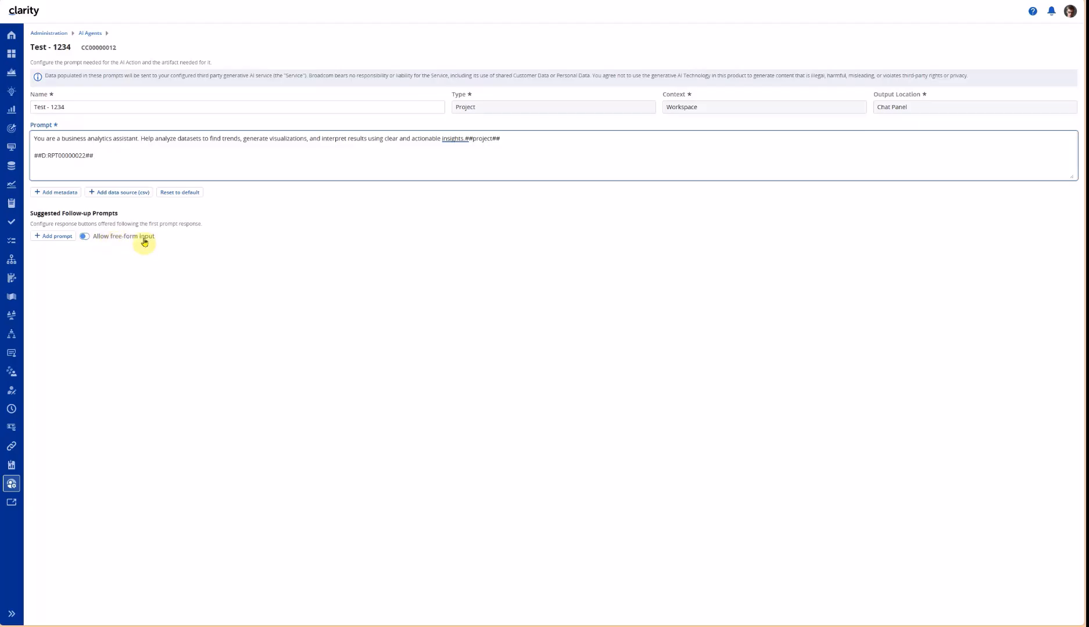
{"action": "left_click", "coordinate": [103, 240]}
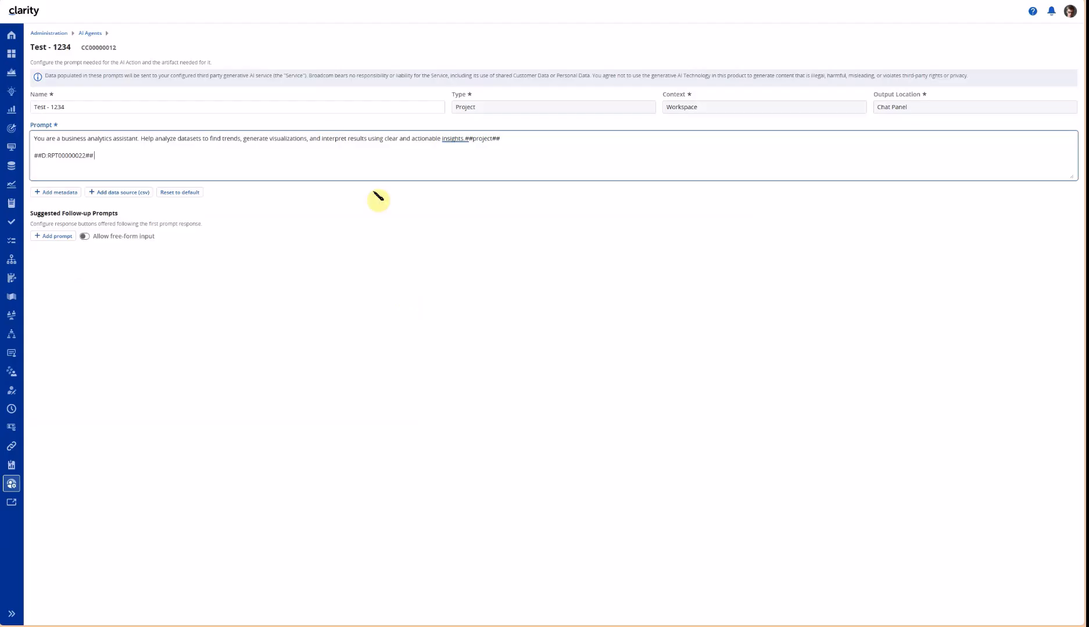
- Add a suggested follow-up prompt named "My follow 1" with the prompt text "my follow up"
{"action": "left_click", "coordinate": [54, 236]}
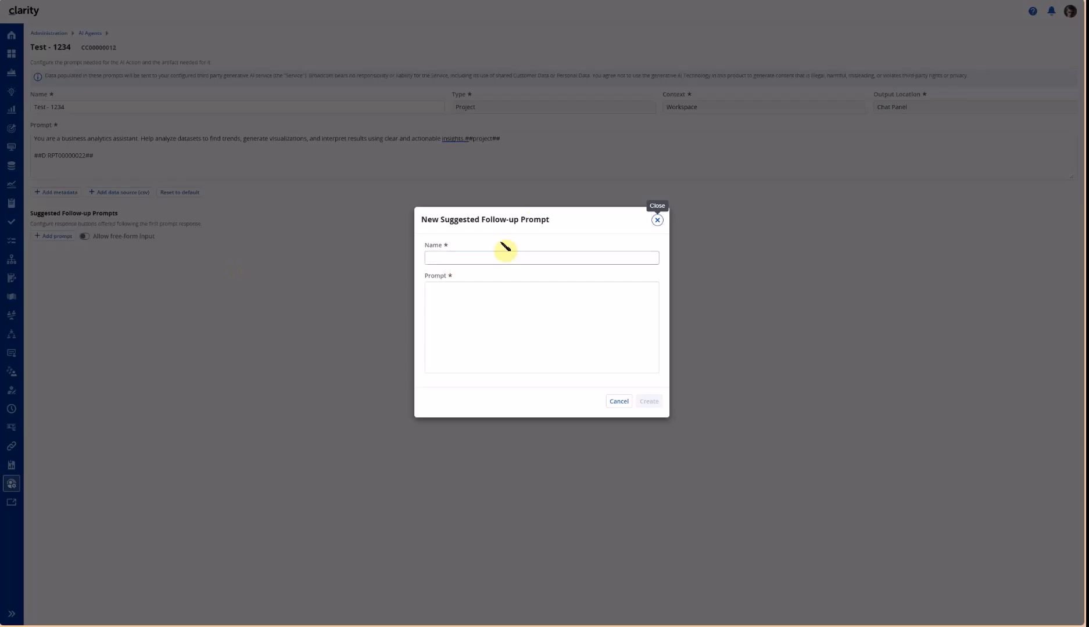
{"action": "left_click", "coordinate": [445, 259]}
{"action": "type", "text": "My fo"}
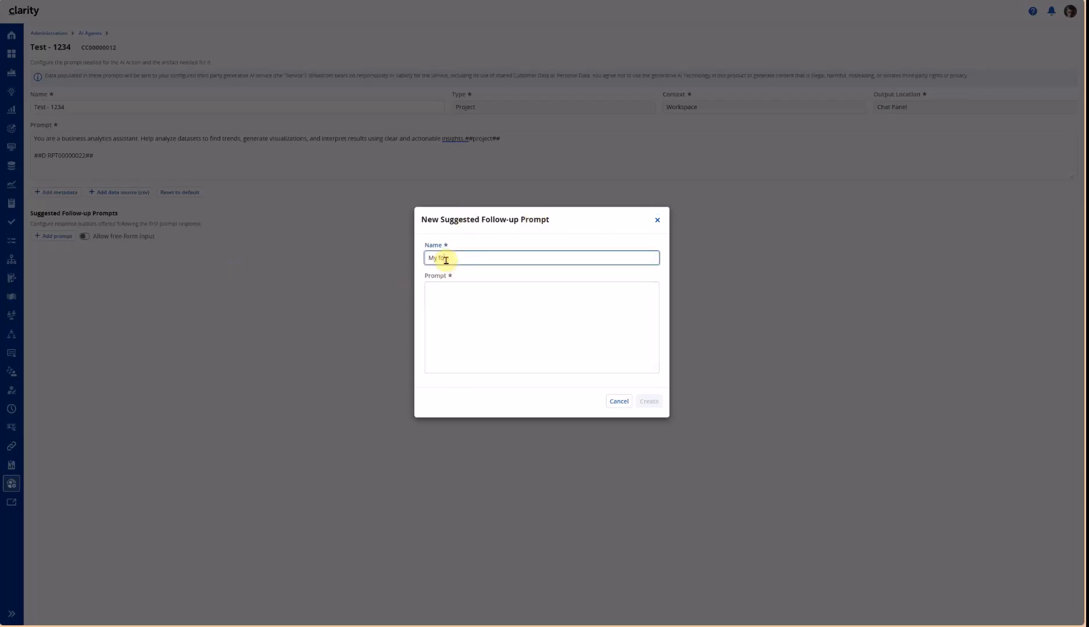
{"action": "type", "text": "llow 1"}
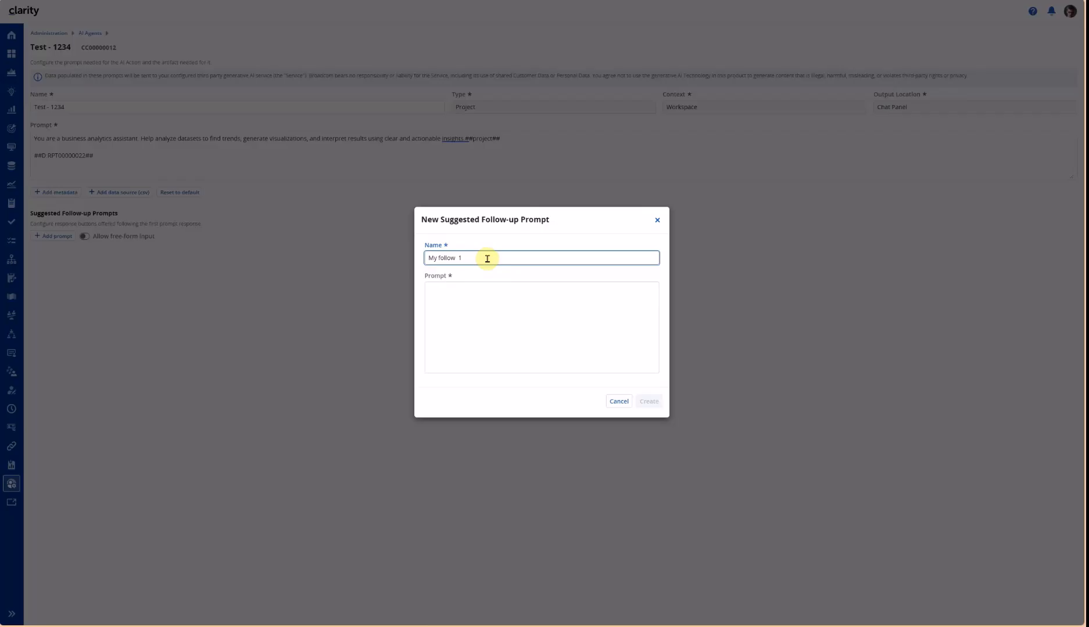
{"action": "left_click", "coordinate": [464, 298]}
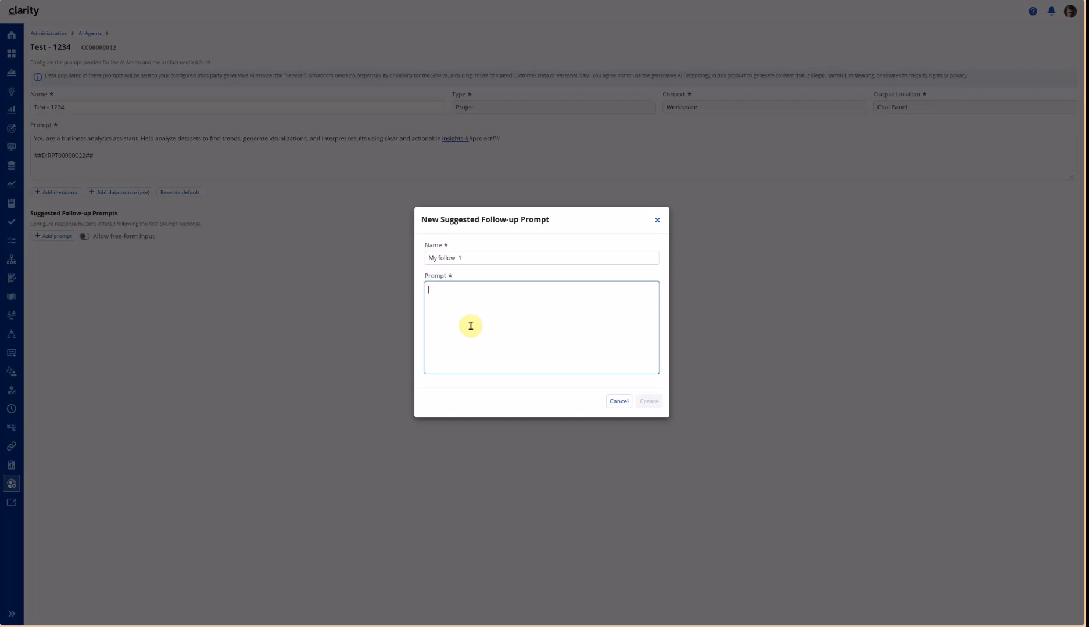
{"action": "type", "text": "my follow up"}
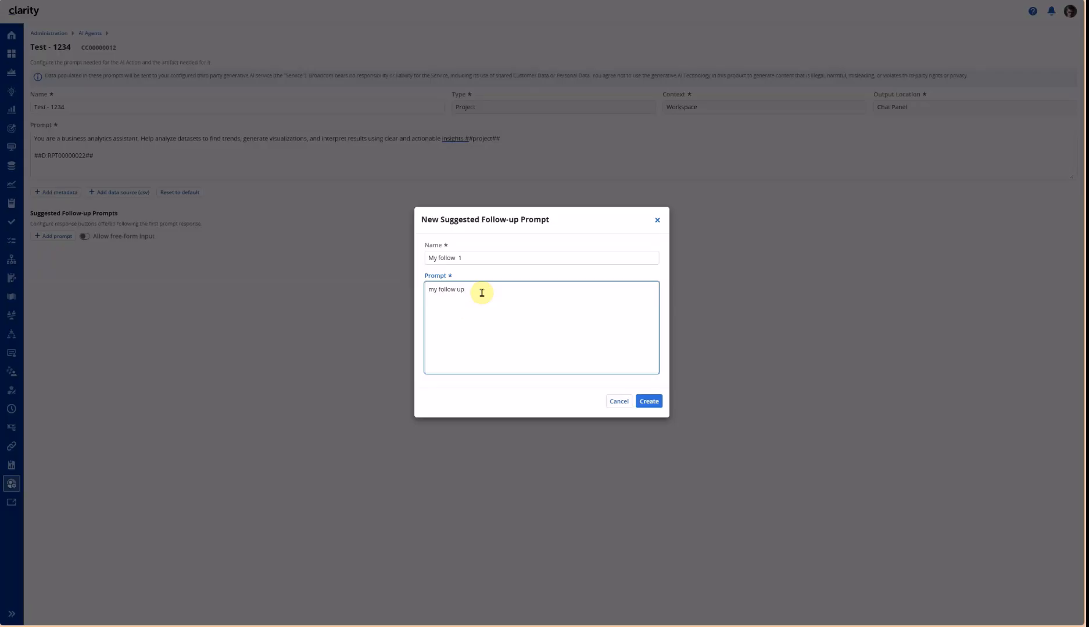
{"action": "left_click", "coordinate": [649, 402]}
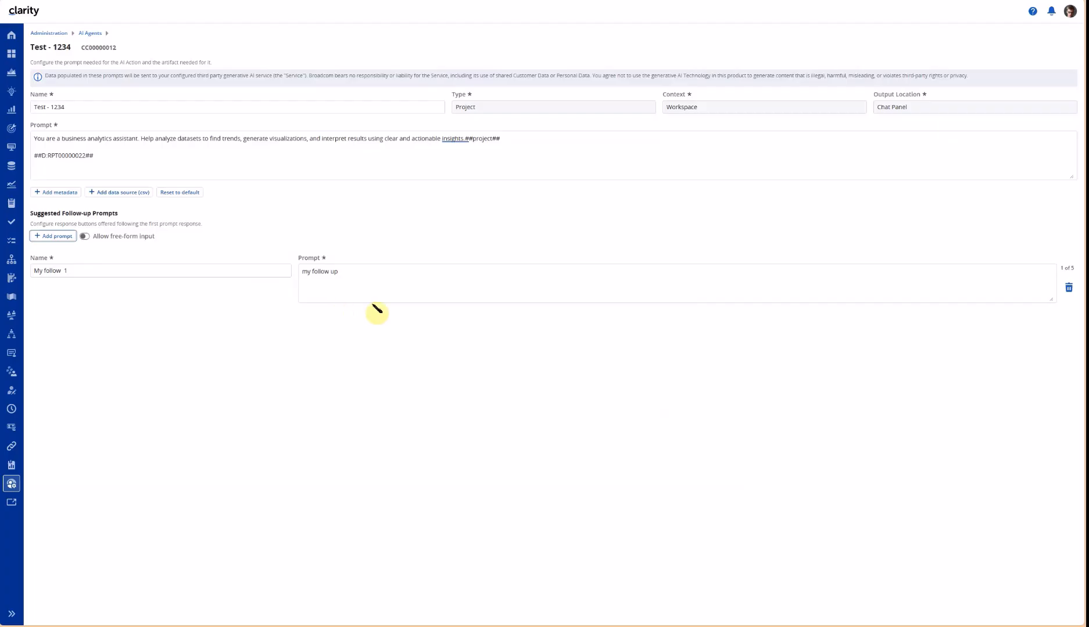
{"action": "left_click", "coordinate": [81, 270]}
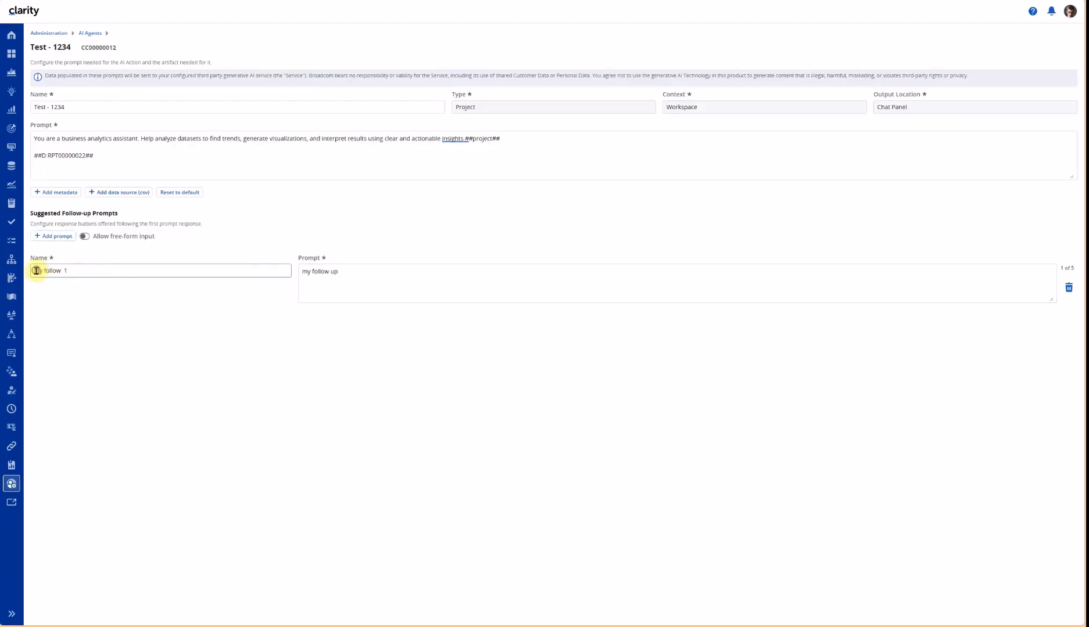
{"action": "left_click_drag", "start_coordinate": [370, 275], "coordinate": [296, 282]}
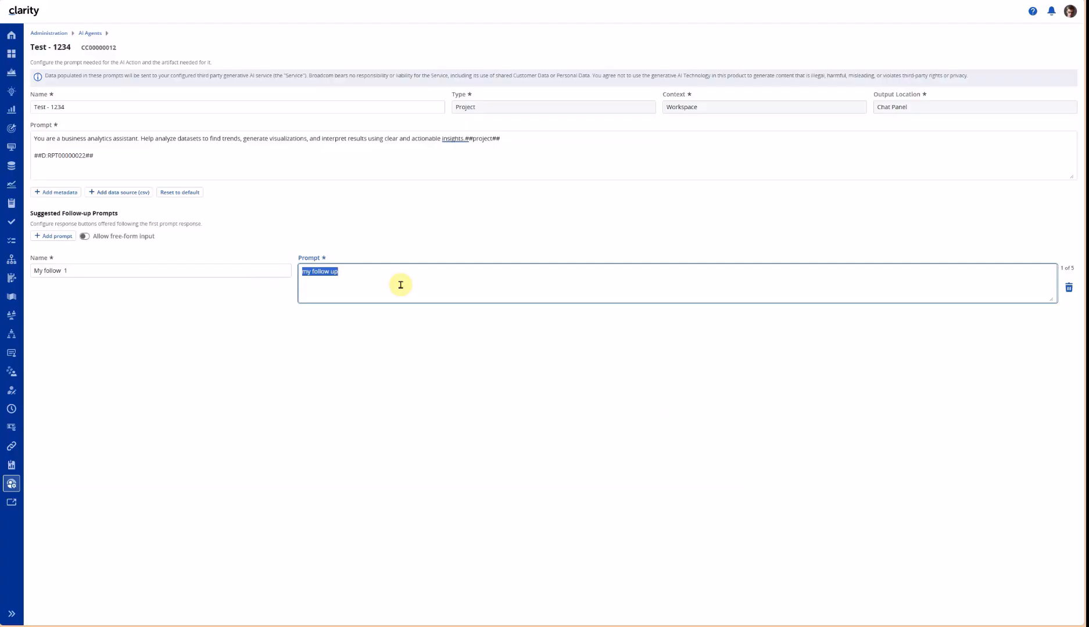
{"action": "left_click", "coordinate": [448, 339]}
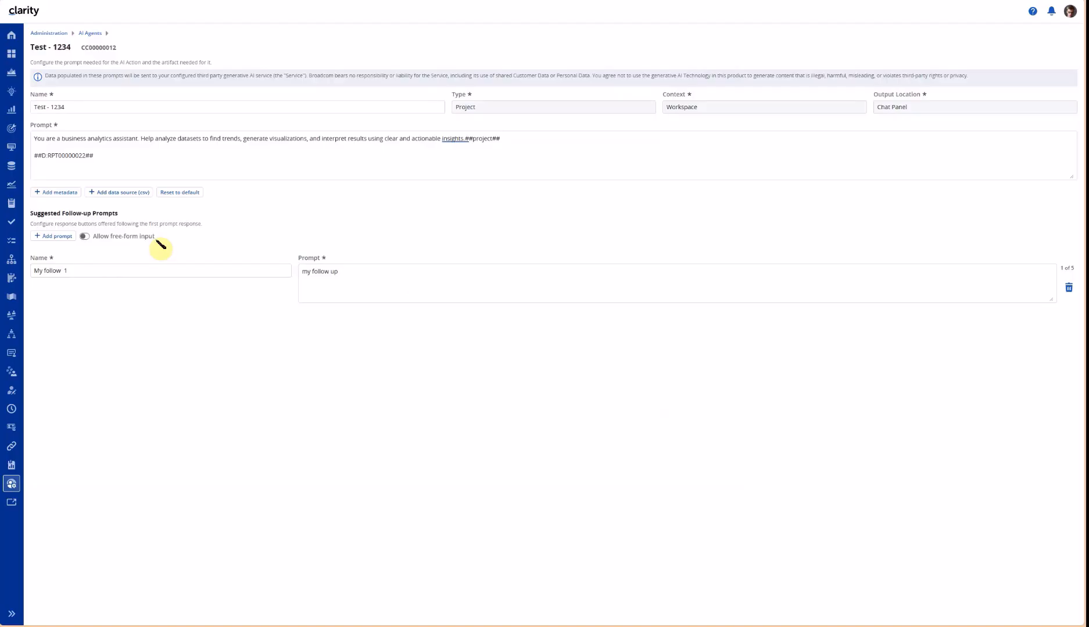
- Add another suggested follow-up prompt named "second" with the prompt text "second prompt"
{"action": "left_click", "coordinate": [66, 236]}
{"action": "left_click", "coordinate": [455, 256]}
{"action": "type", "text": "seconf"}
{"action": "left_click", "coordinate": [462, 310]}
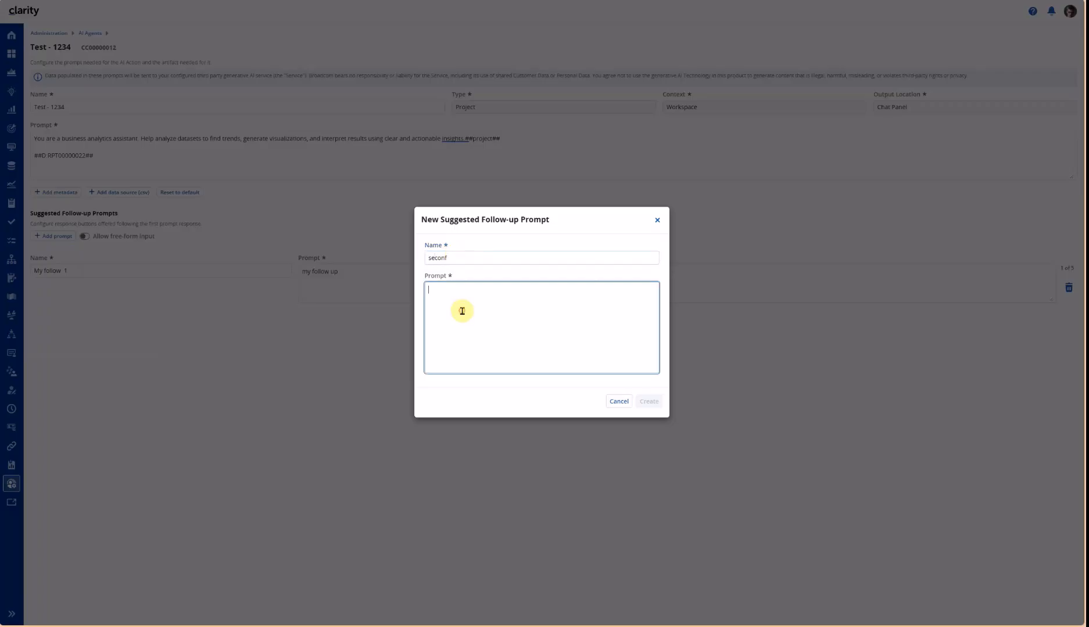
{"action": "type", "text": "second prompt"}
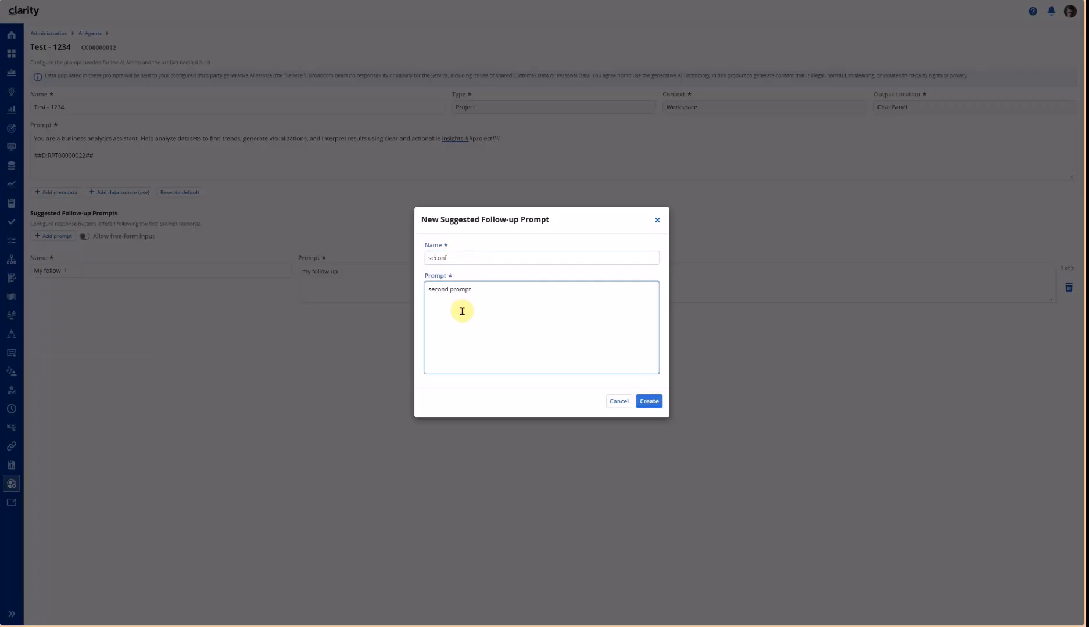
{"action": "left_click", "coordinate": [451, 257]}
{"action": "key", "text": "BackSpace"}
{"action": "type", "text": "d"}
{"action": "left_click", "coordinate": [649, 401]}
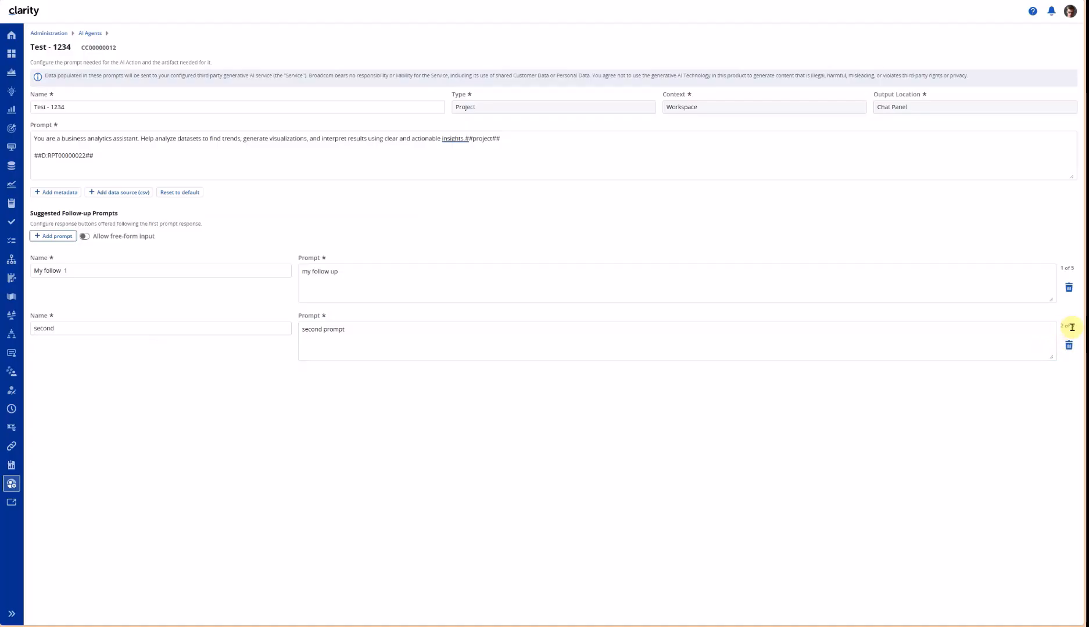
- Delete the "My follow 1" suggested follow-up prompt and return to the list of AI agents
{"action": "left_click", "coordinate": [1069, 289]}
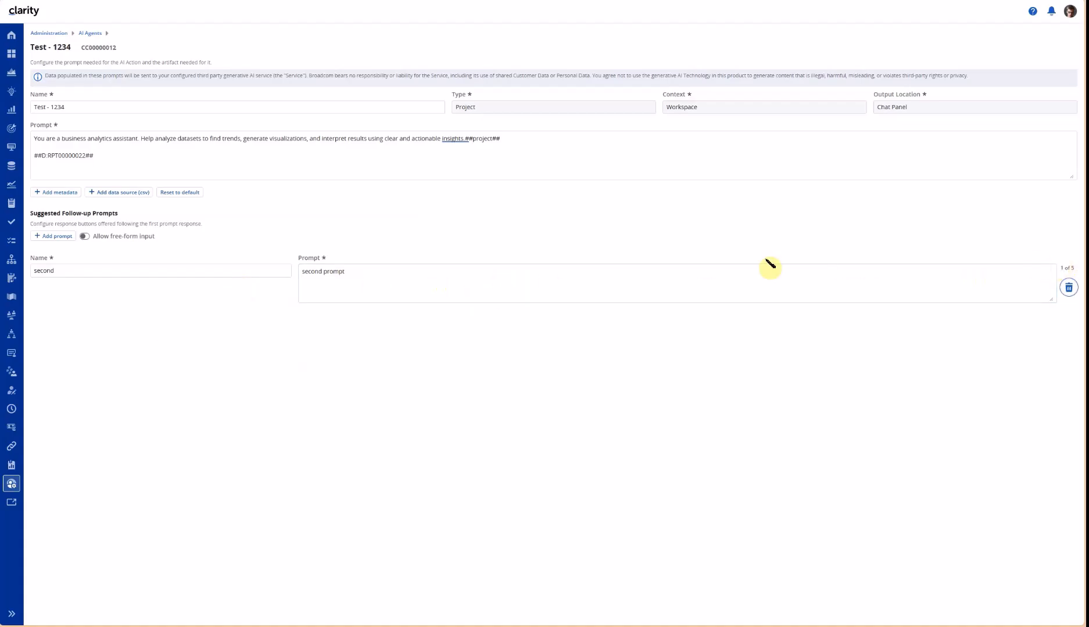
{"action": "left_click", "coordinate": [90, 33]}
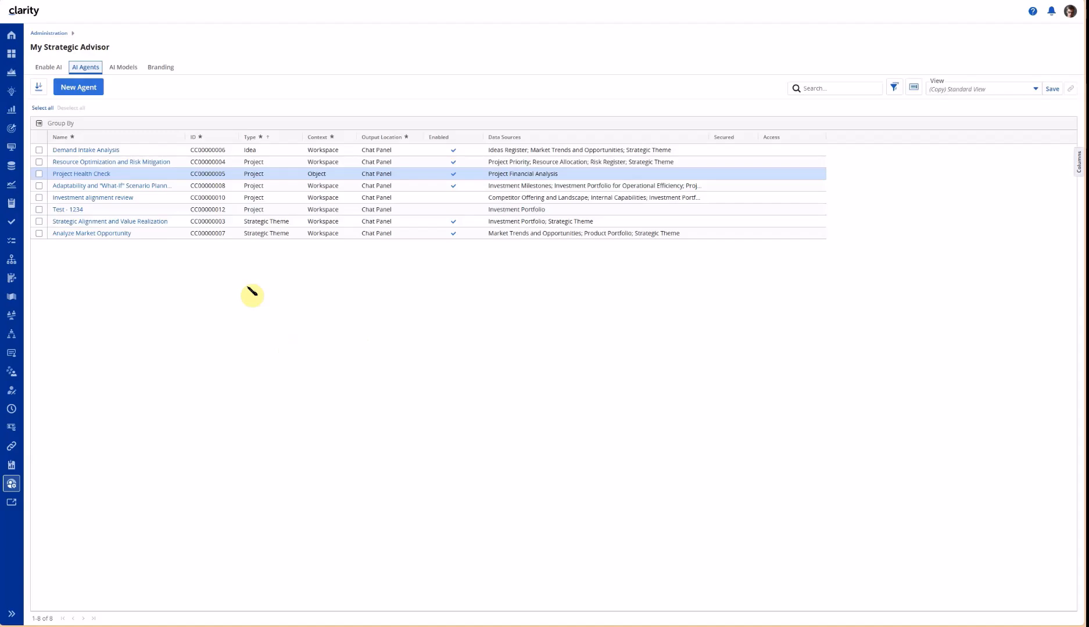
- Reopen the Test - 1234 agent to check its configuration, and go back to the agents list
{"action": "left_click", "coordinate": [69, 210]}
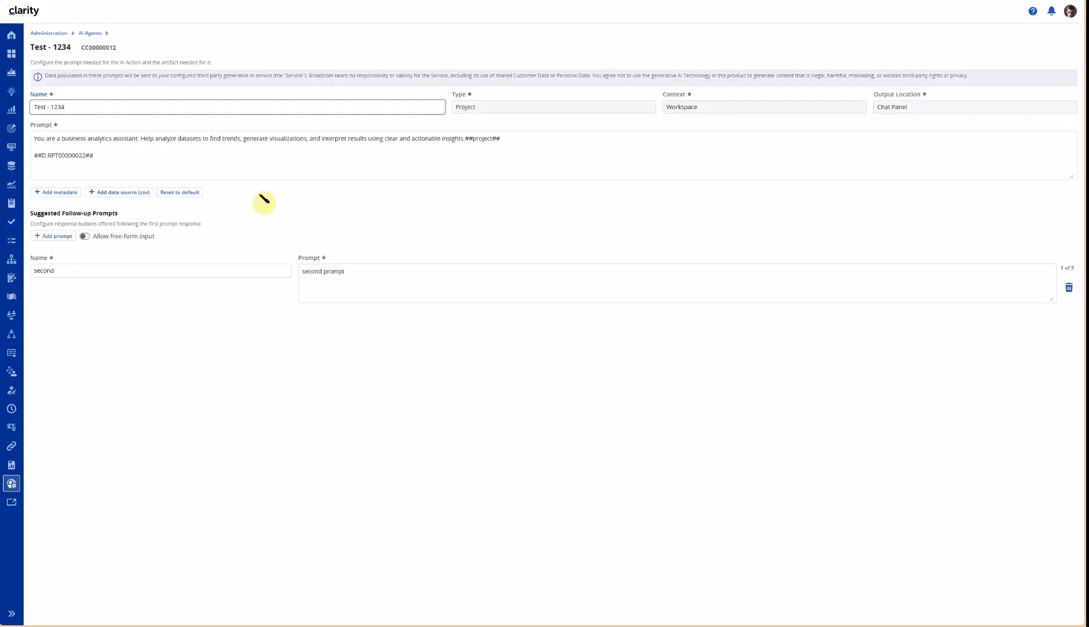
{"action": "left_click", "coordinate": [88, 34]}
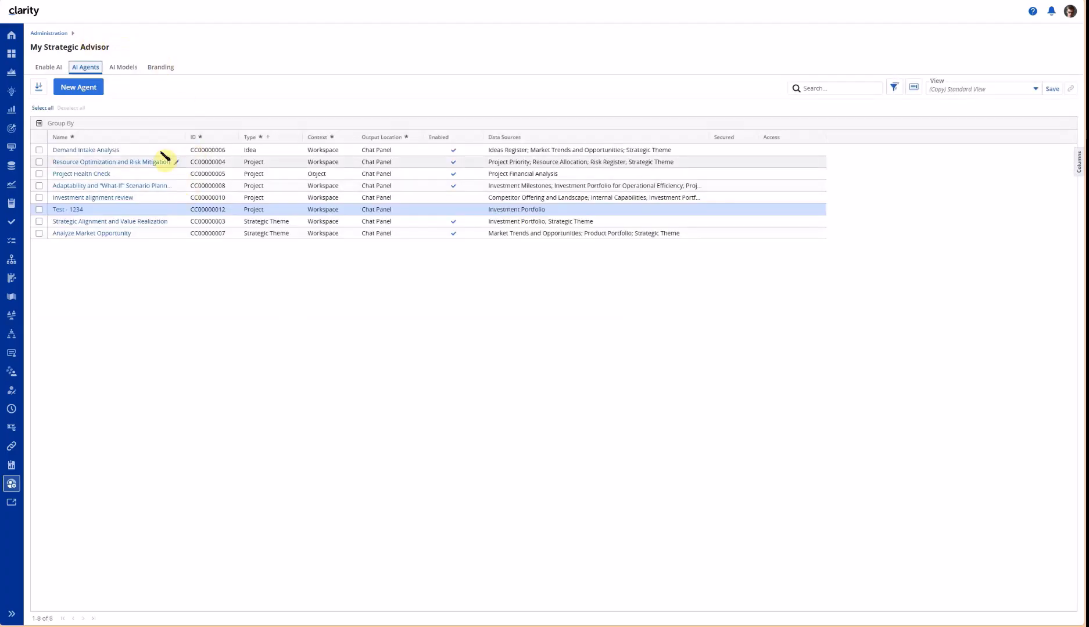
- Widen the Data Sources column in the agents list so longer entries are readable
{"action": "left_click", "coordinate": [454, 198]}
{"action": "left_click", "coordinate": [454, 213]}
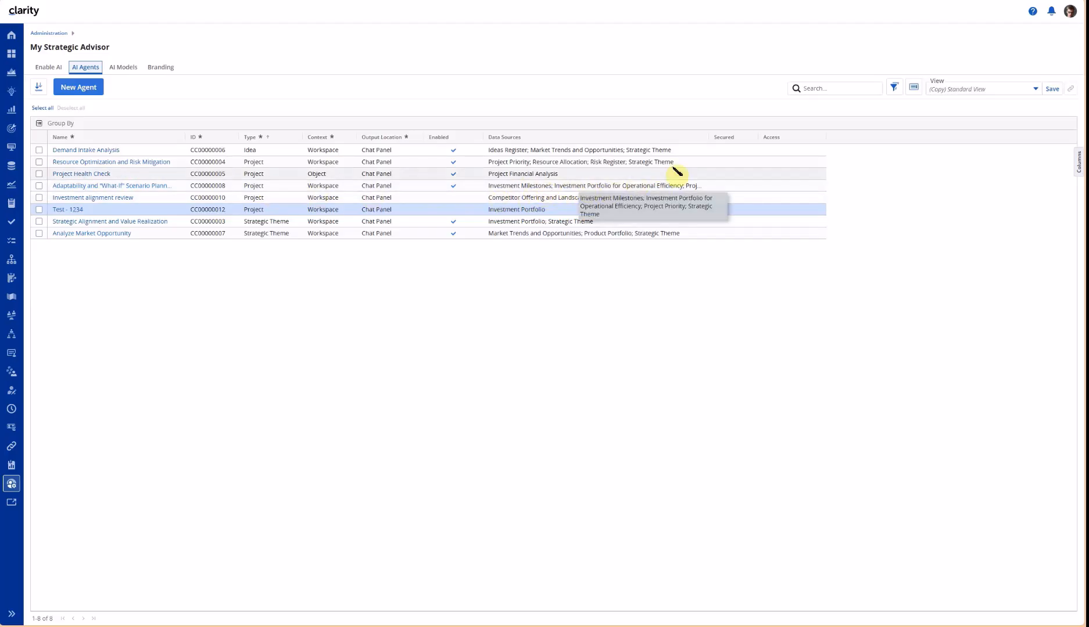
{"action": "left_click_drag", "start_coordinate": [712, 136], "coordinate": [852, 130]}
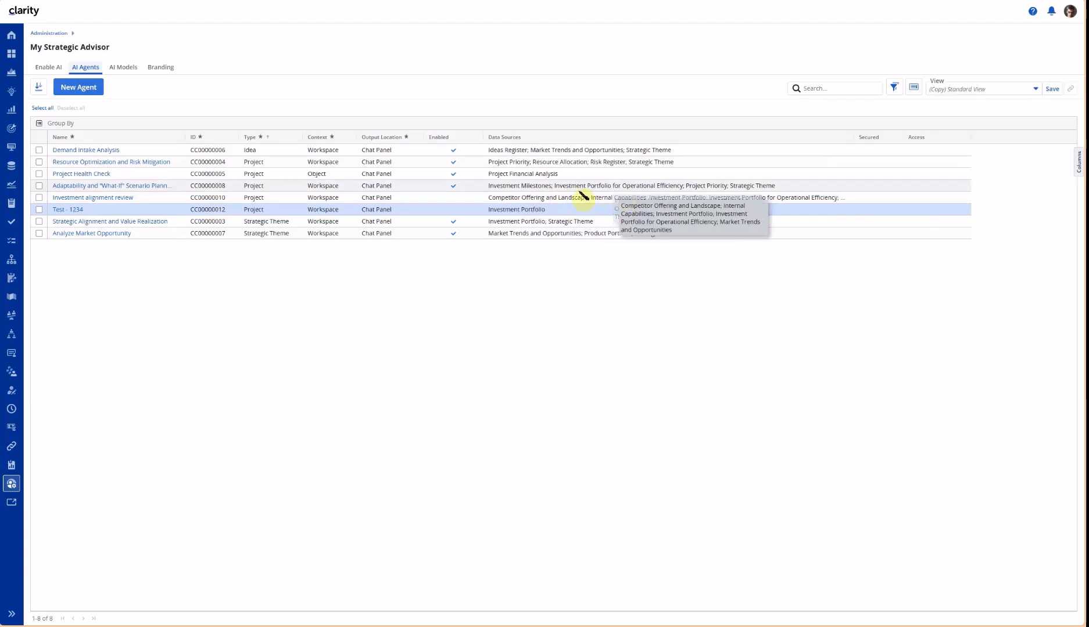
- Open the Adaptability and "What-If" Scenario Planning agent and enlarge its main prompt box to show the full text
{"action": "left_click", "coordinate": [128, 186]}
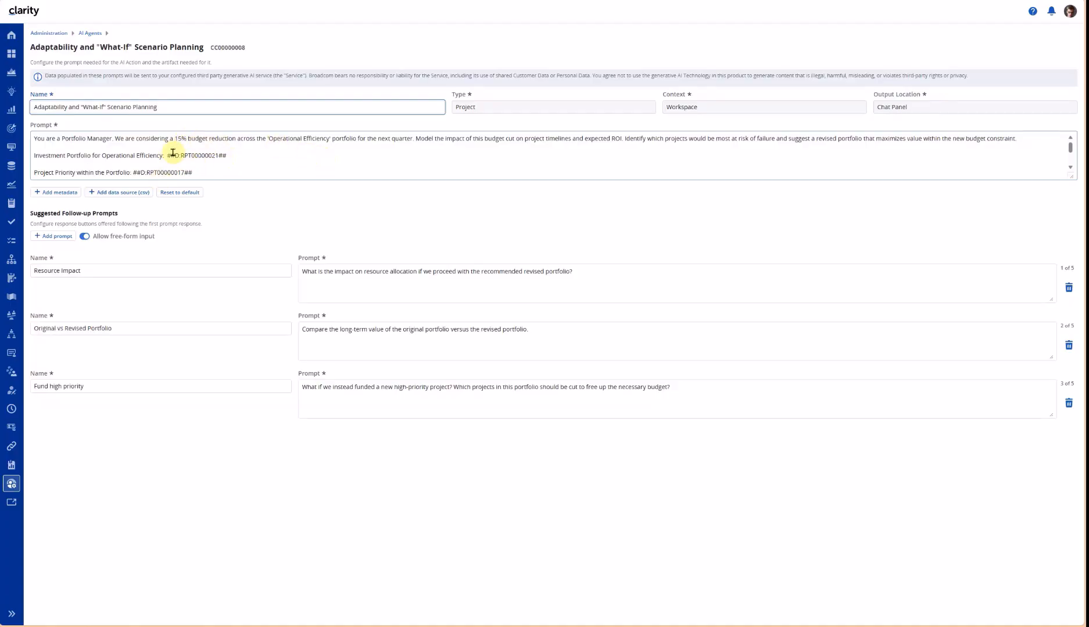
{"action": "left_click", "coordinate": [253, 156]}
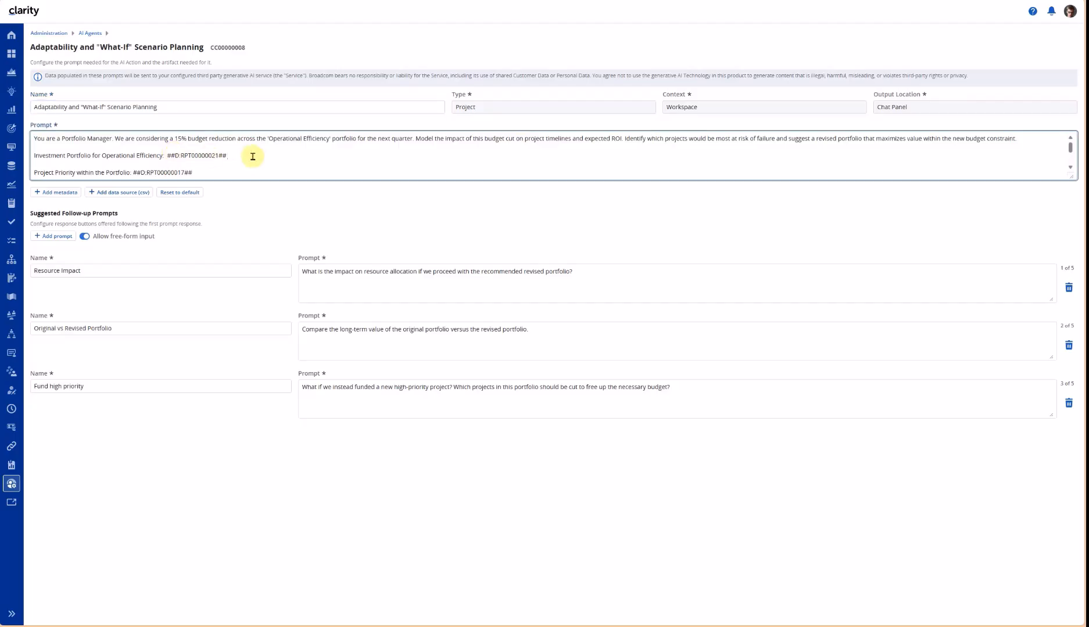
{"action": "scroll", "coordinate": [253, 157], "scroll_direction": "down", "scroll_amount": 1}
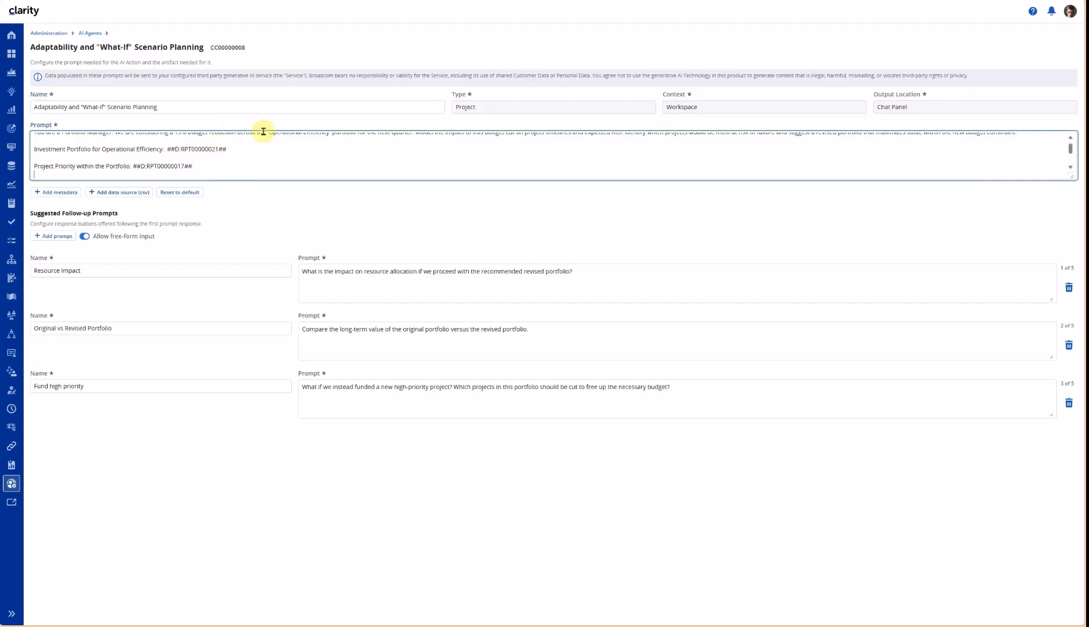
{"action": "left_click", "coordinate": [302, 171]}
{"action": "scroll", "coordinate": [303, 171], "scroll_direction": "up", "scroll_amount": 1}
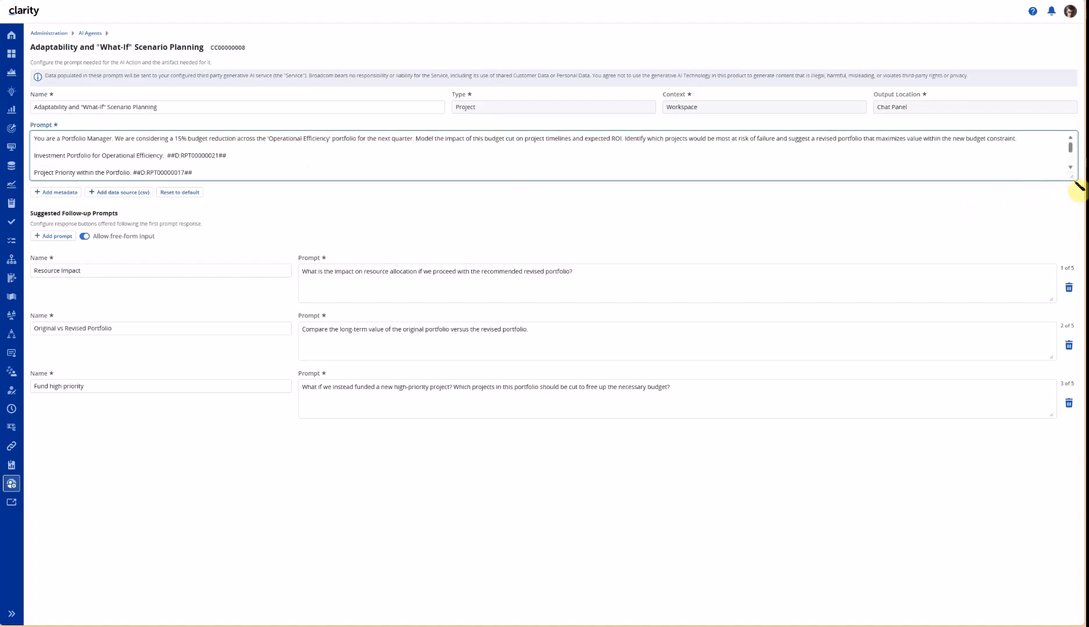
{"action": "left_click_drag", "start_coordinate": [1072, 176], "coordinate": [1063, 397]}
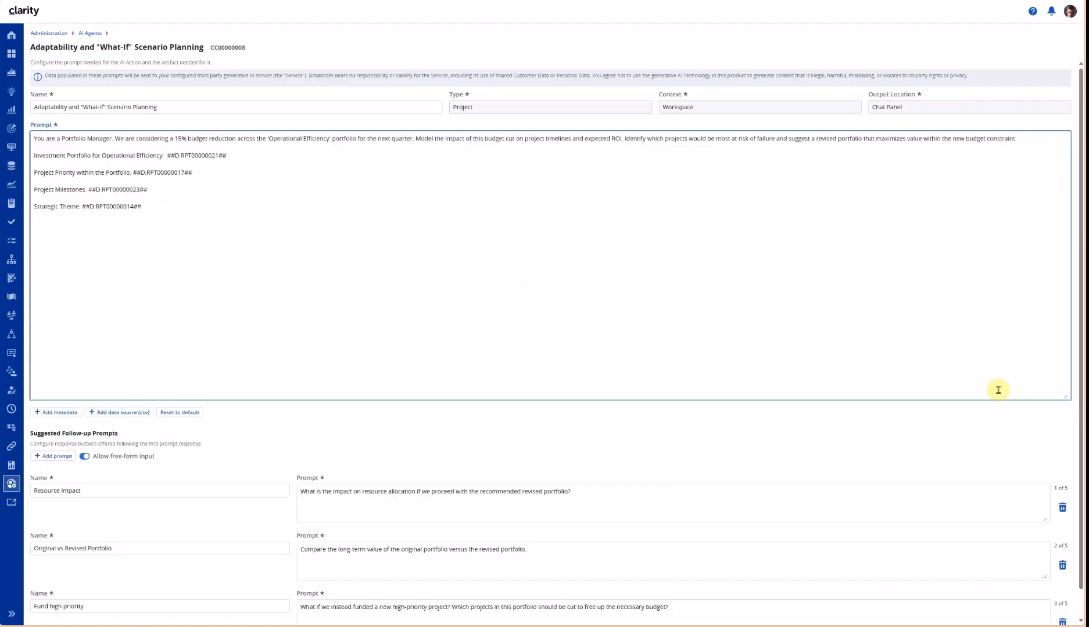
{"action": "left_click_drag", "start_coordinate": [1064, 396], "coordinate": [1057, 311]}
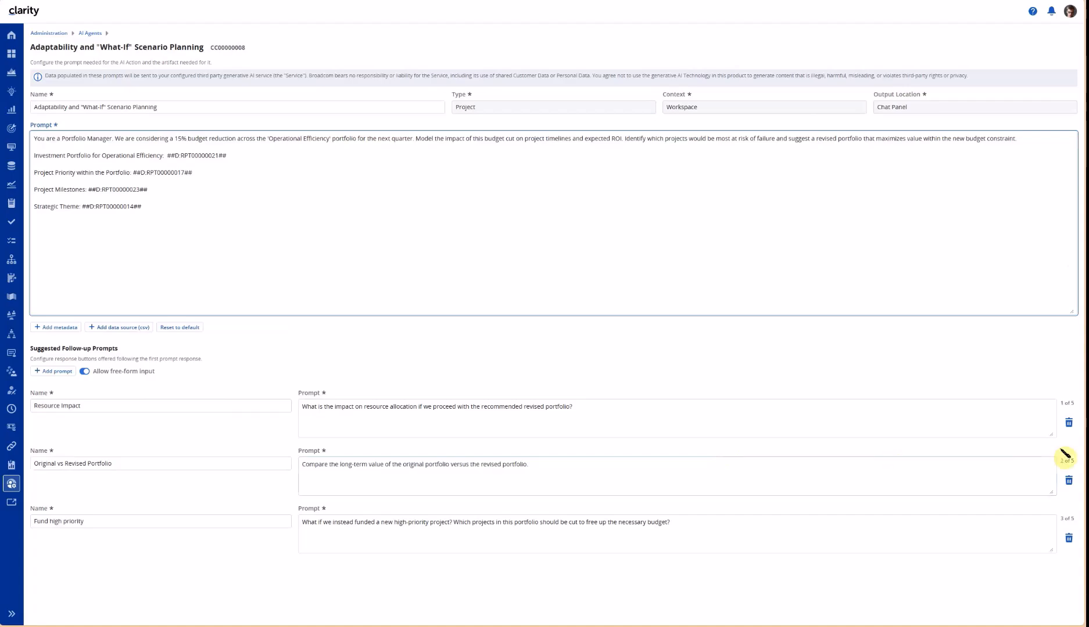
- Enlarge the prompt boxes of the Resource Impact and Original vs Revised Portfolio follow-up prompts
{"action": "left_click_drag", "start_coordinate": [1054, 437], "coordinate": [1053, 530]}
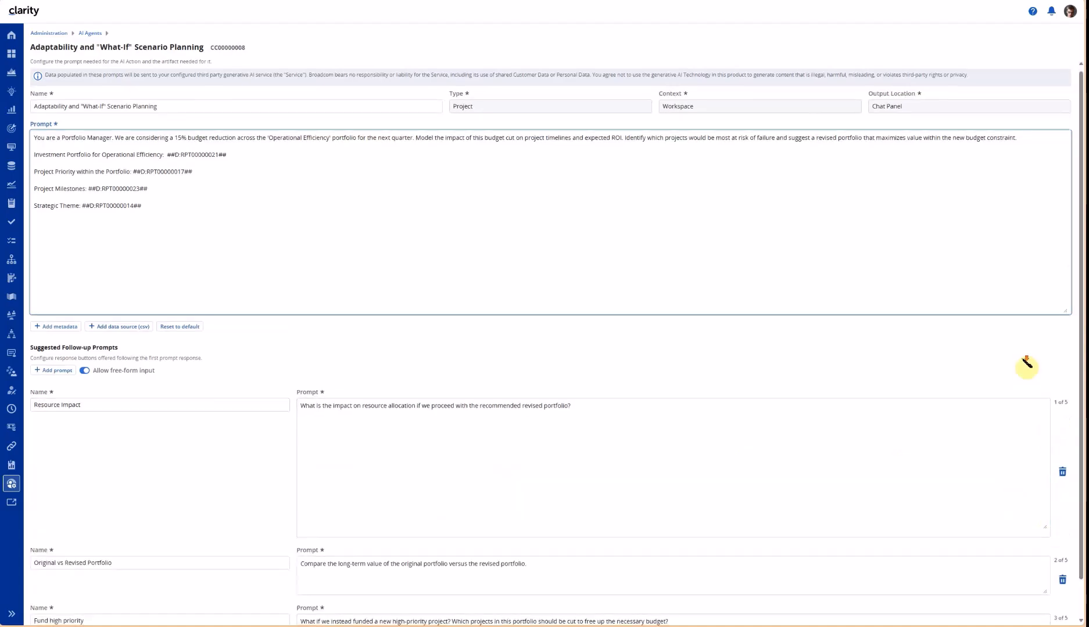
{"action": "scroll", "coordinate": [1025, 363], "scroll_direction": "down", "scroll_amount": 1}
{"action": "left_click_drag", "start_coordinate": [1043, 548], "coordinate": [1044, 601]}
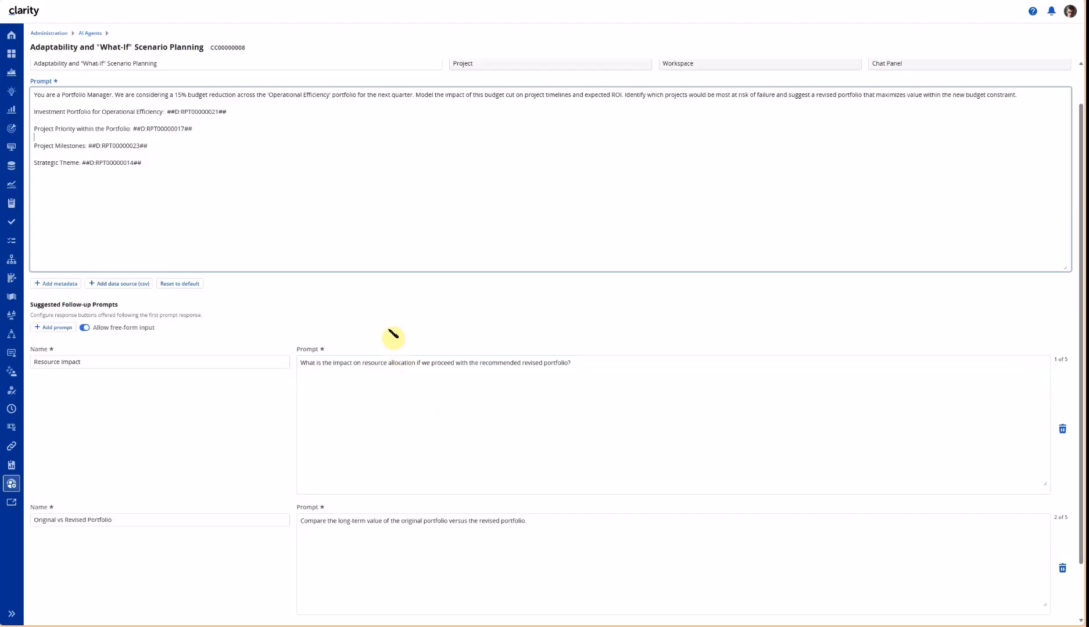
{"action": "scroll", "coordinate": [411, 331], "scroll_direction": "up", "scroll_amount": 1}
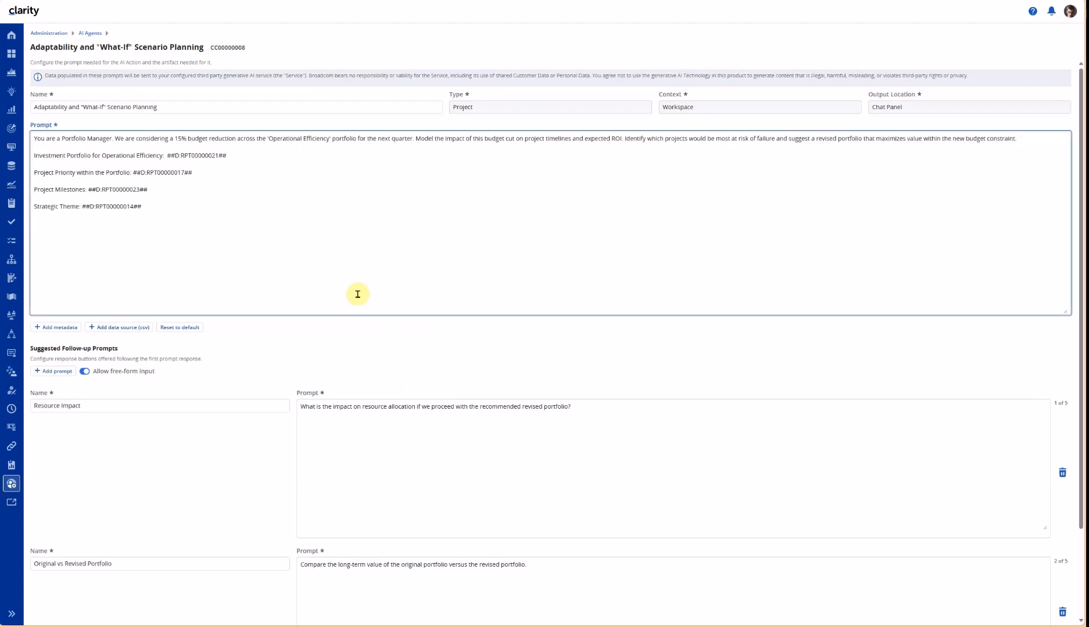
- Reopen the Adaptability and "What-If" Scenario Planning agent from the agents list and enlarge its main prompt box to show every line
{"action": "left_click", "coordinate": [90, 33]}
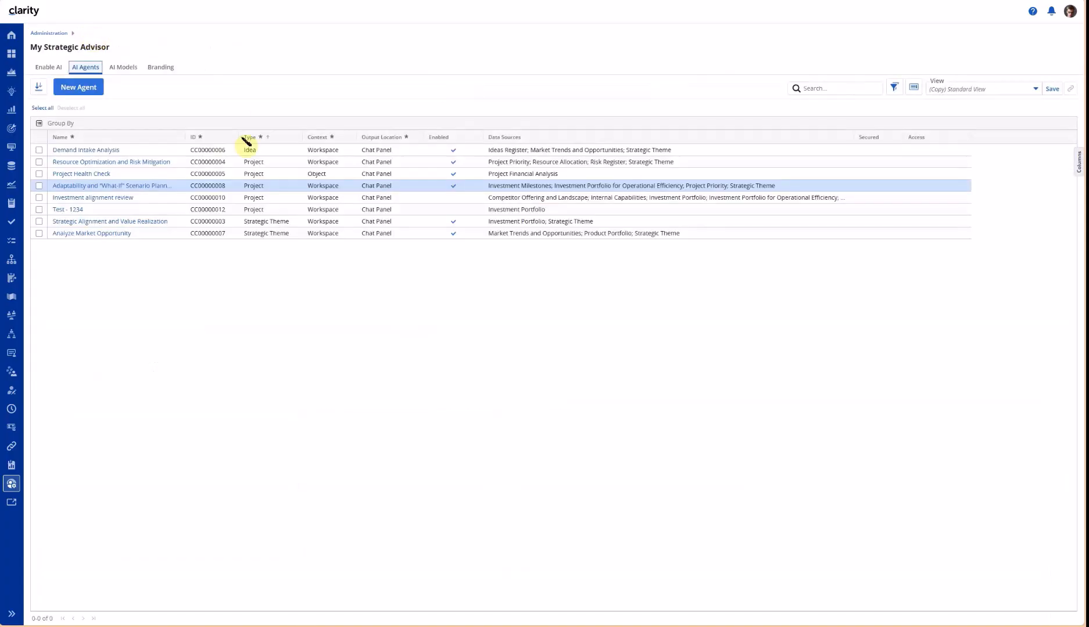
{"action": "left_click", "coordinate": [100, 186]}
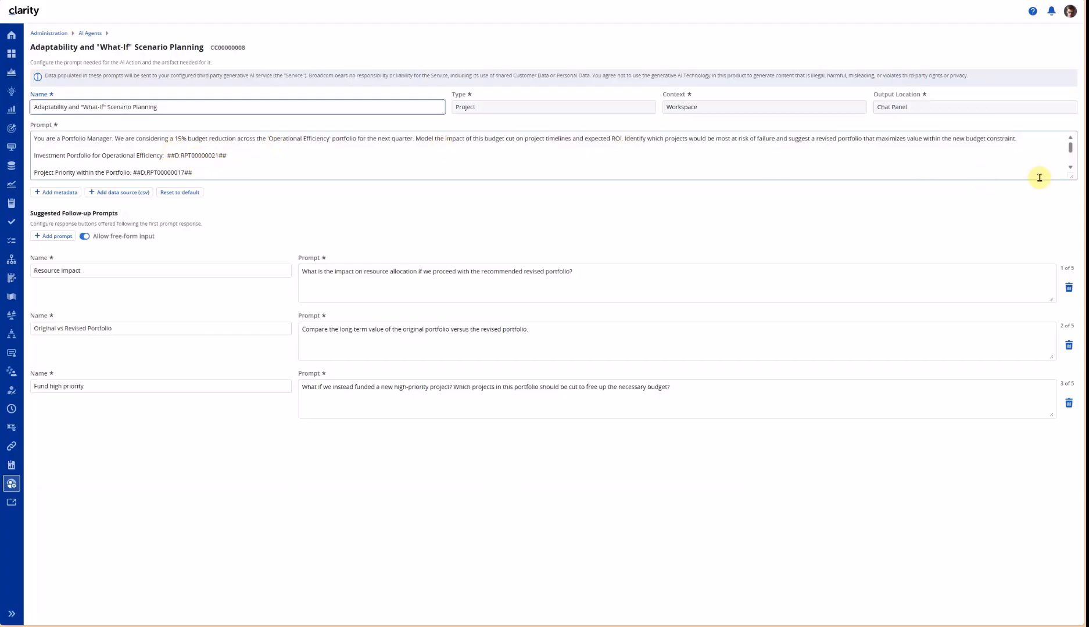
{"action": "left_click_drag", "start_coordinate": [1072, 176], "coordinate": [1069, 261]}
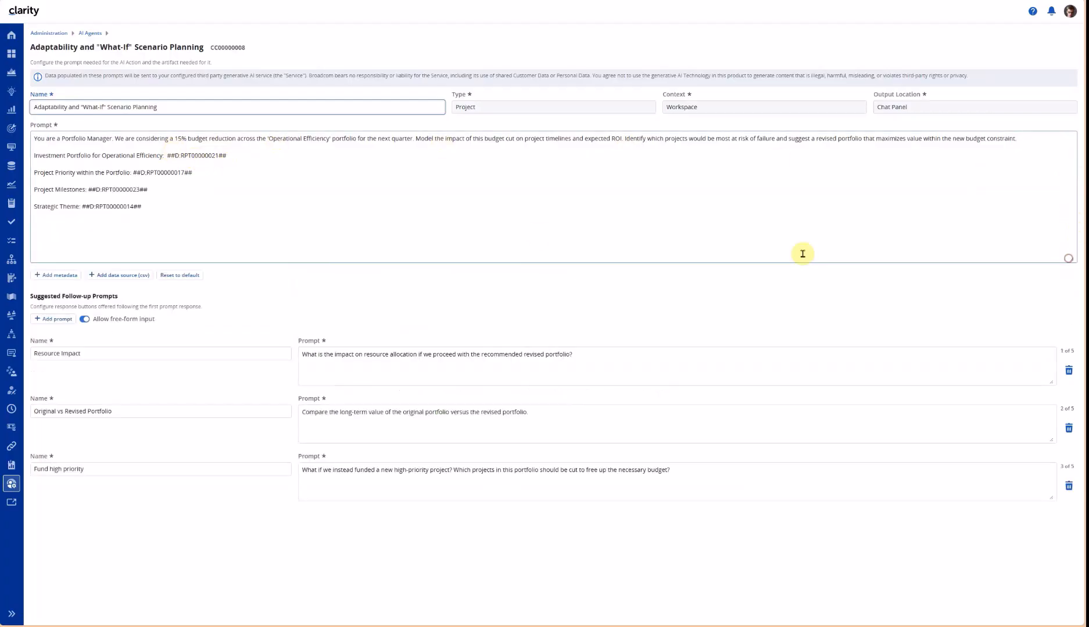
- Examine the labelled data source references in the agent's prompt, from Investment Portfolio for Operational Efficiency to Strategic Theme
{"action": "left_click", "coordinate": [34, 173]}
{"action": "left_click_drag", "start_coordinate": [36, 172], "coordinate": [150, 173]}
{"action": "left_click_drag", "start_coordinate": [37, 189], "coordinate": [95, 189]}
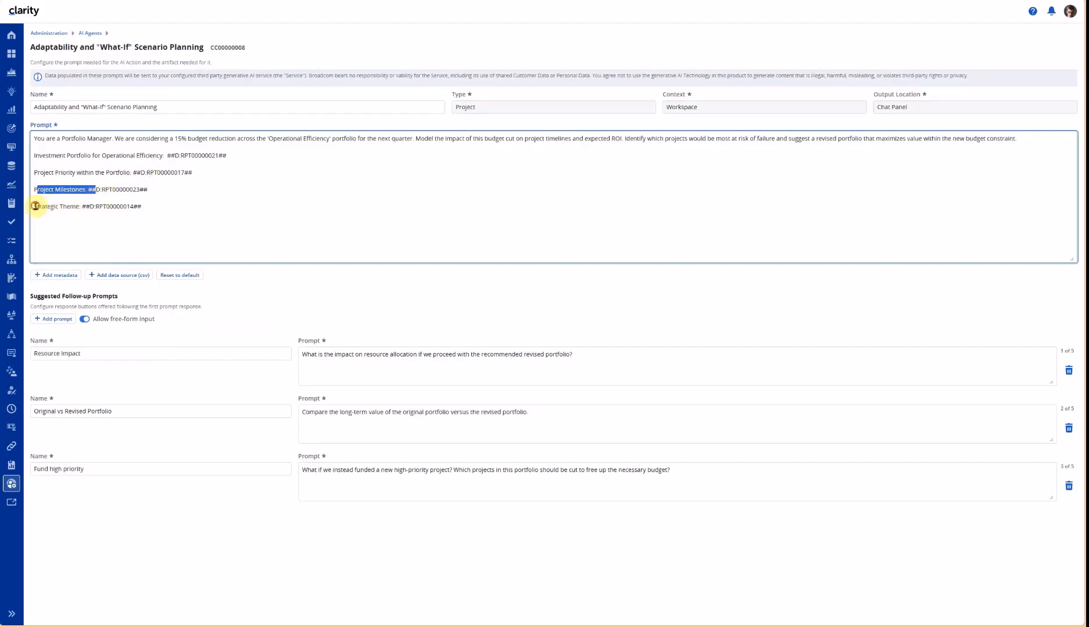
{"action": "left_click_drag", "start_coordinate": [36, 207], "coordinate": [86, 207]}
{"action": "left_click", "coordinate": [175, 207]}
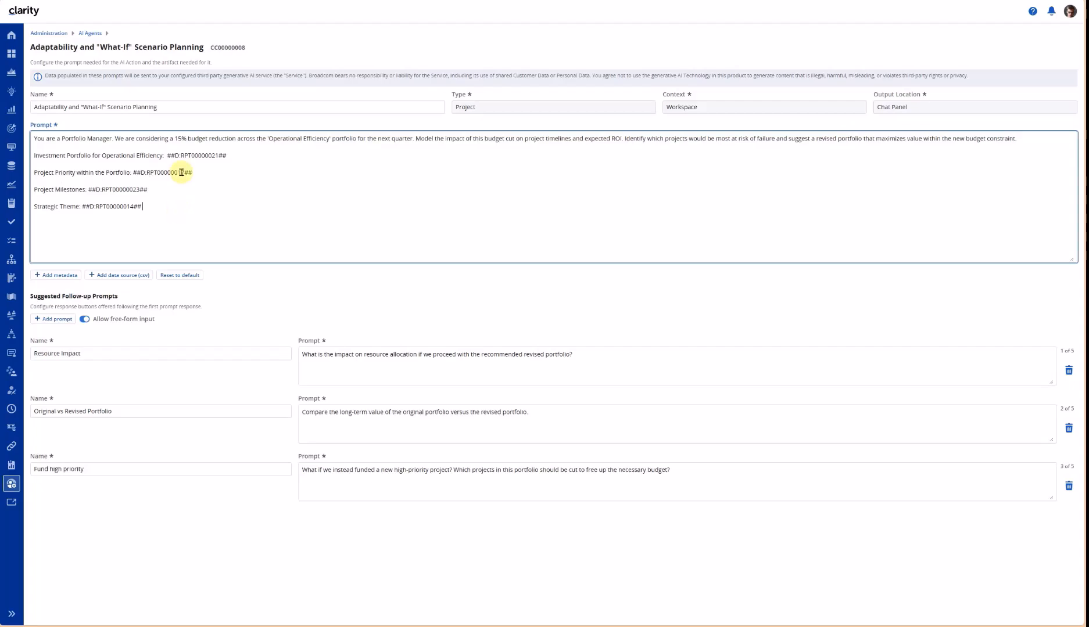
{"action": "left_click_drag", "start_coordinate": [42, 155], "coordinate": [230, 154]}
{"action": "left_click", "coordinate": [103, 175]}
{"action": "left_click_drag", "start_coordinate": [168, 155], "coordinate": [229, 155]}
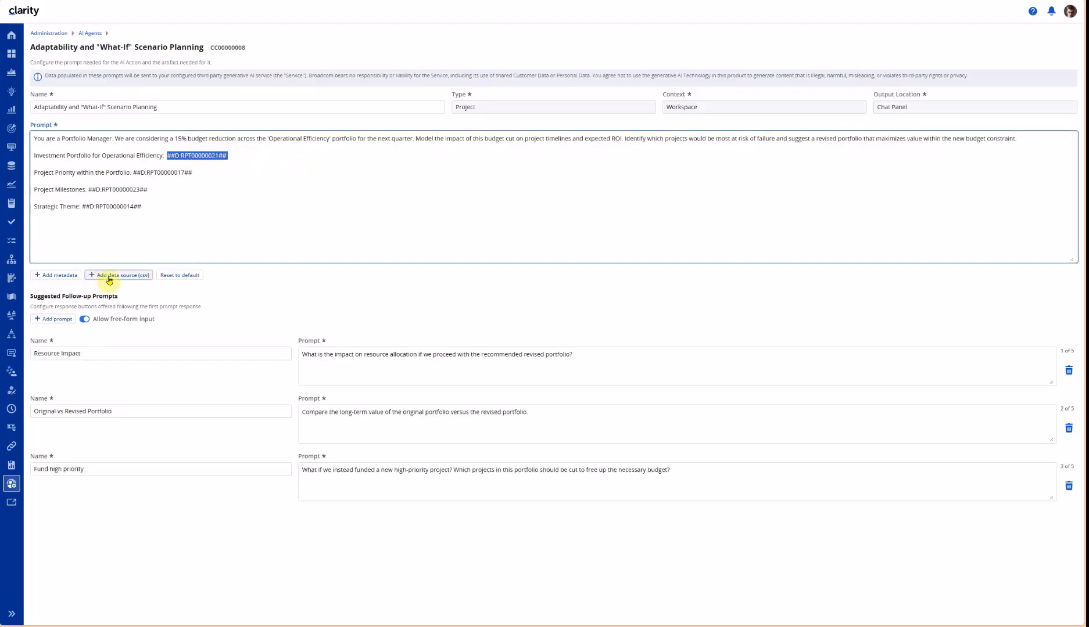
- Insert the Investment Portfolio for Operational Efficiency data source on a new line below the Strategic Theme line of the agent's prompt
{"action": "left_click", "coordinate": [141, 226]}
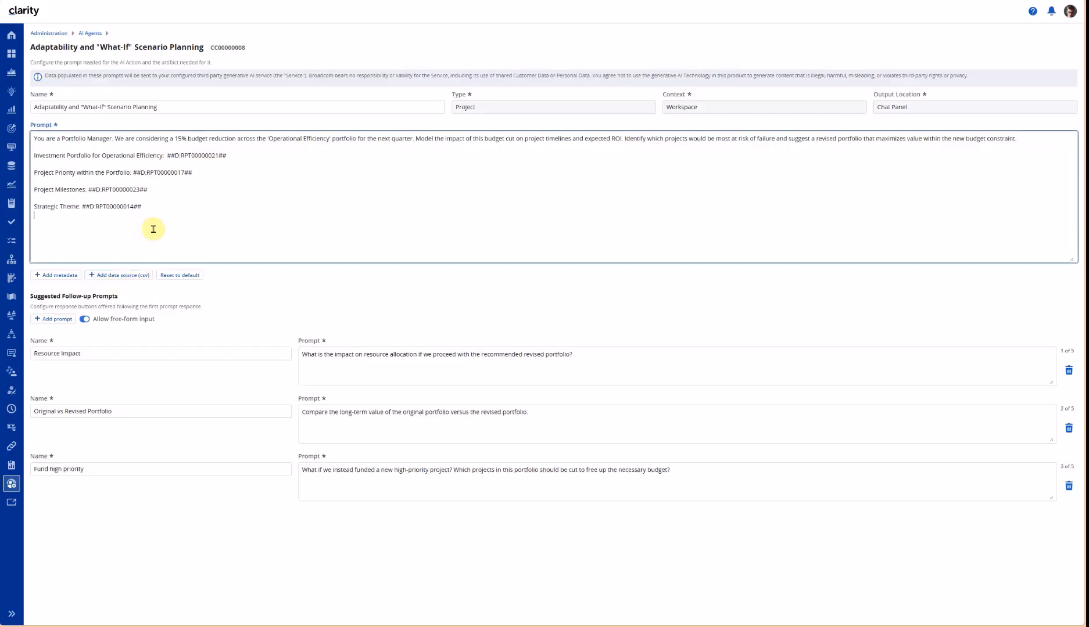
{"action": "left_click", "coordinate": [134, 278]}
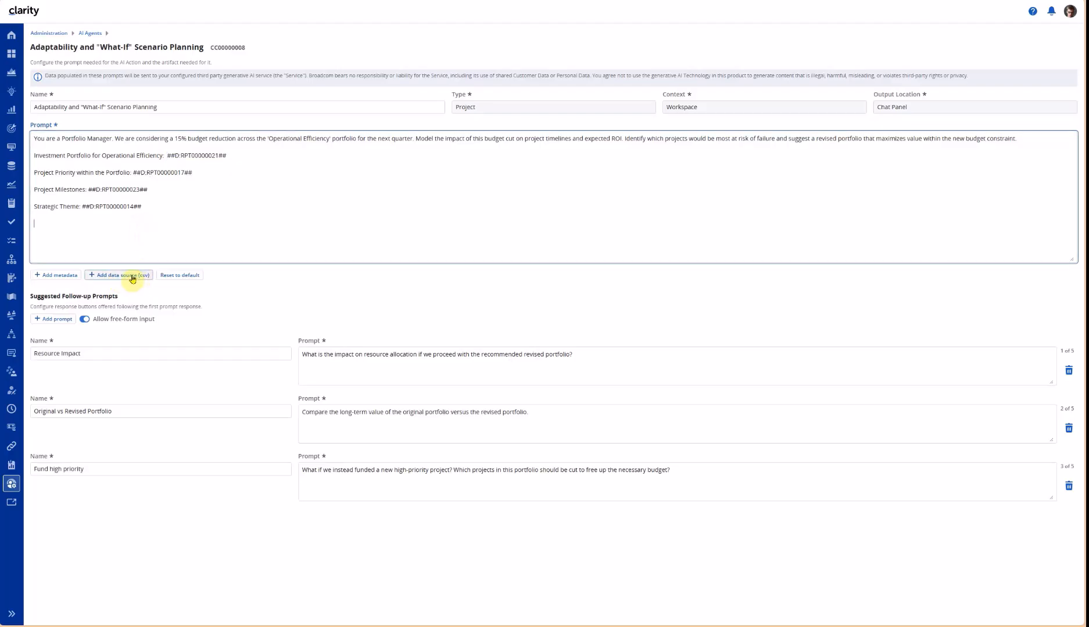
{"action": "left_click", "coordinate": [71, 236]}
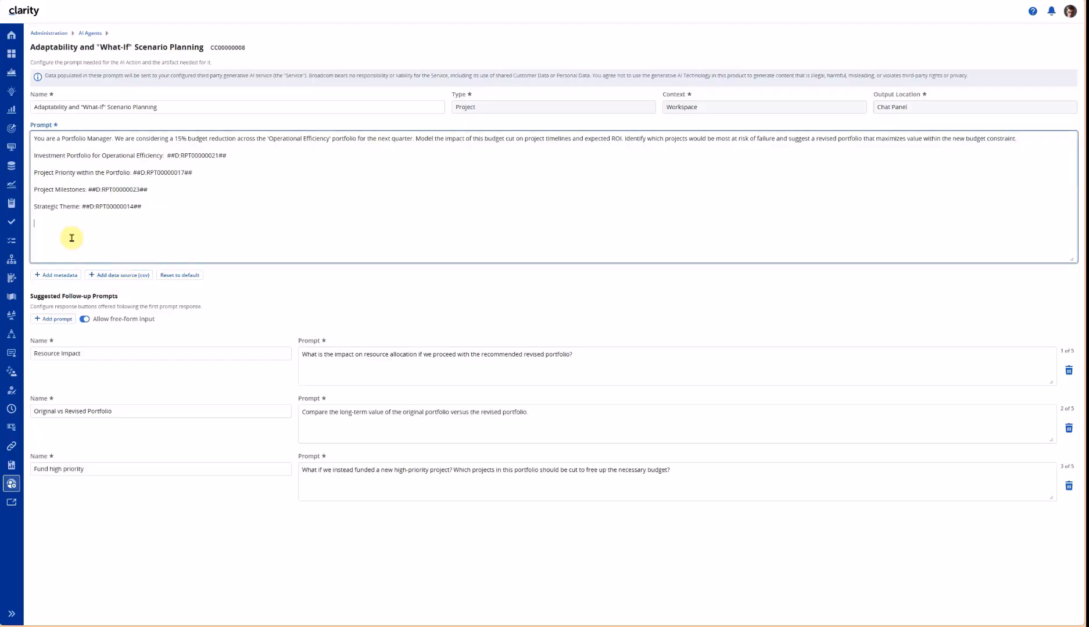
{"action": "left_click", "coordinate": [110, 276]}
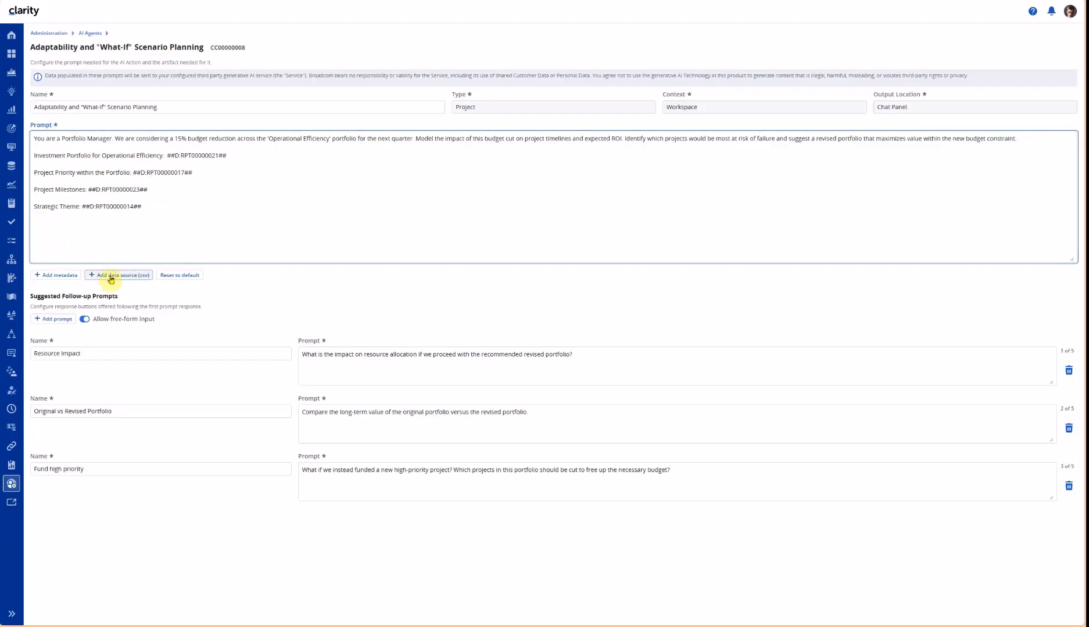
{"action": "left_click", "coordinate": [116, 280]}
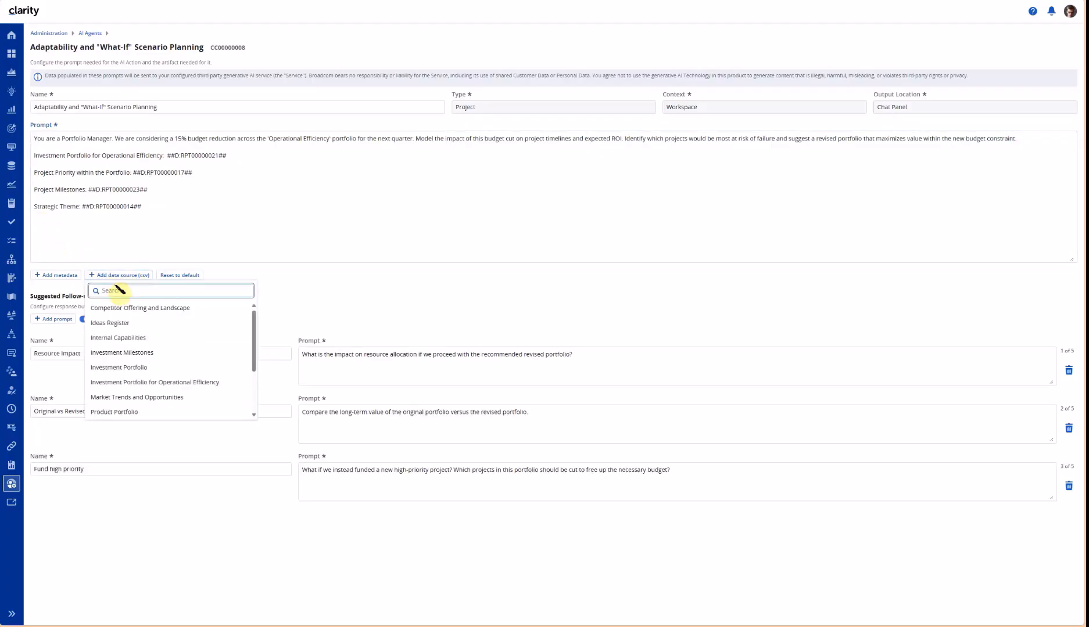
{"action": "left_click", "coordinate": [175, 383]}
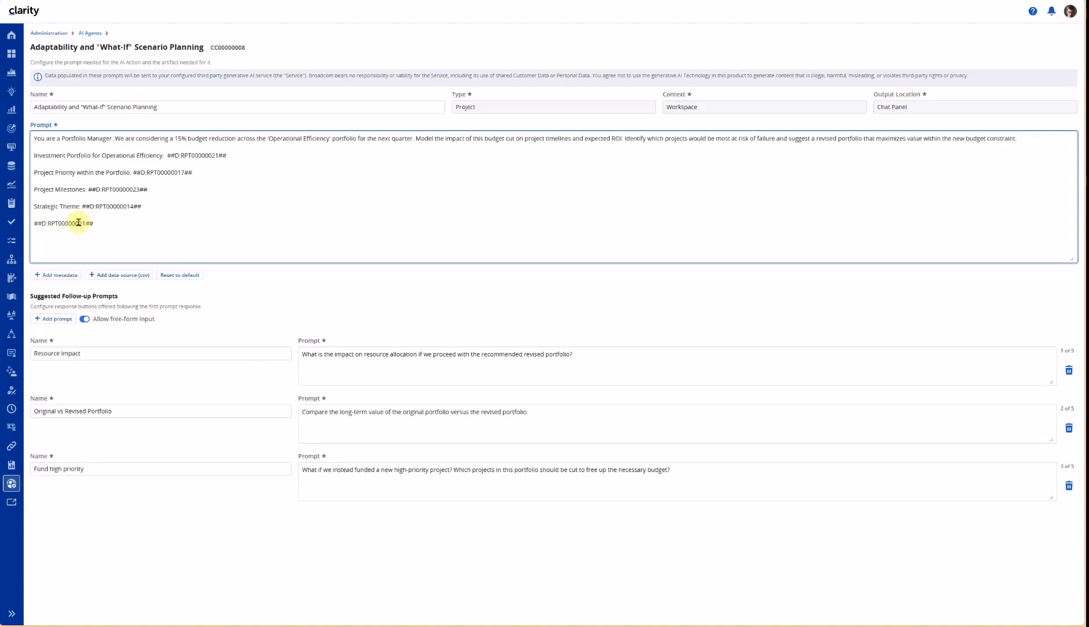
{"action": "left_click_drag", "start_coordinate": [96, 224], "coordinate": [35, 224]}
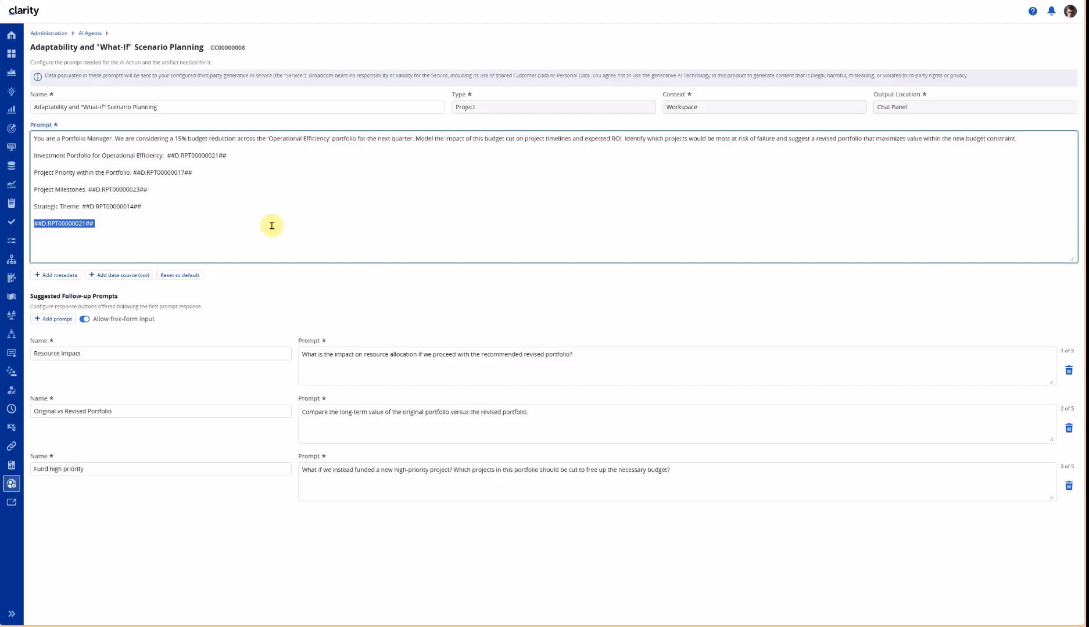
{"action": "left_click", "coordinate": [111, 224]}
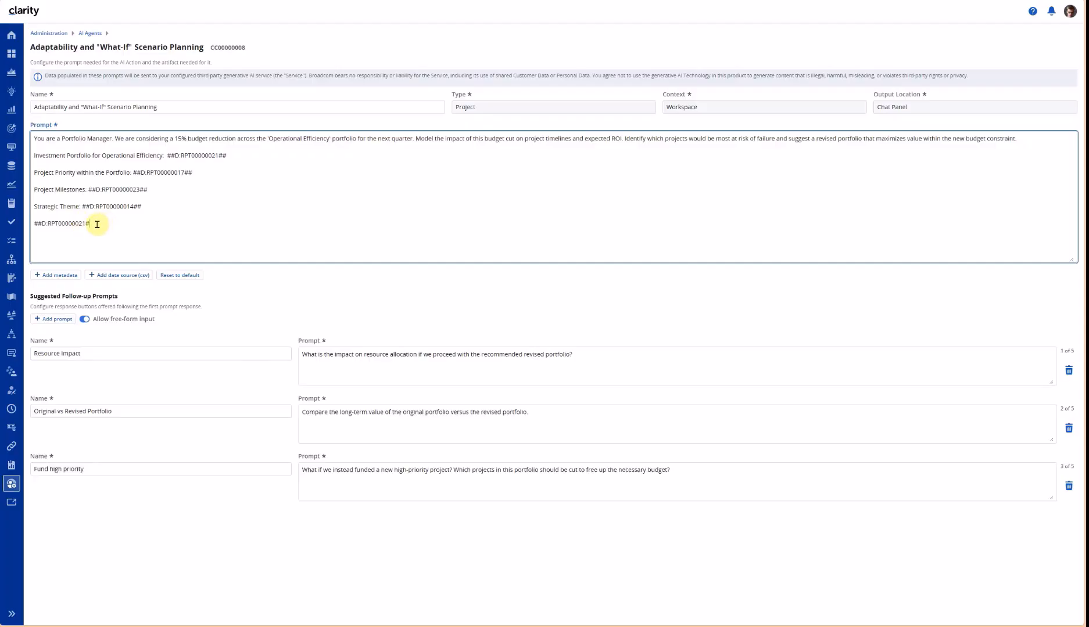
- Delete the duplicate Investment Portfolio for Operational Efficiency data source reference below the Strategic Theme line of the agent's prompt
{"action": "left_click_drag", "start_coordinate": [96, 224], "coordinate": [34, 231]}
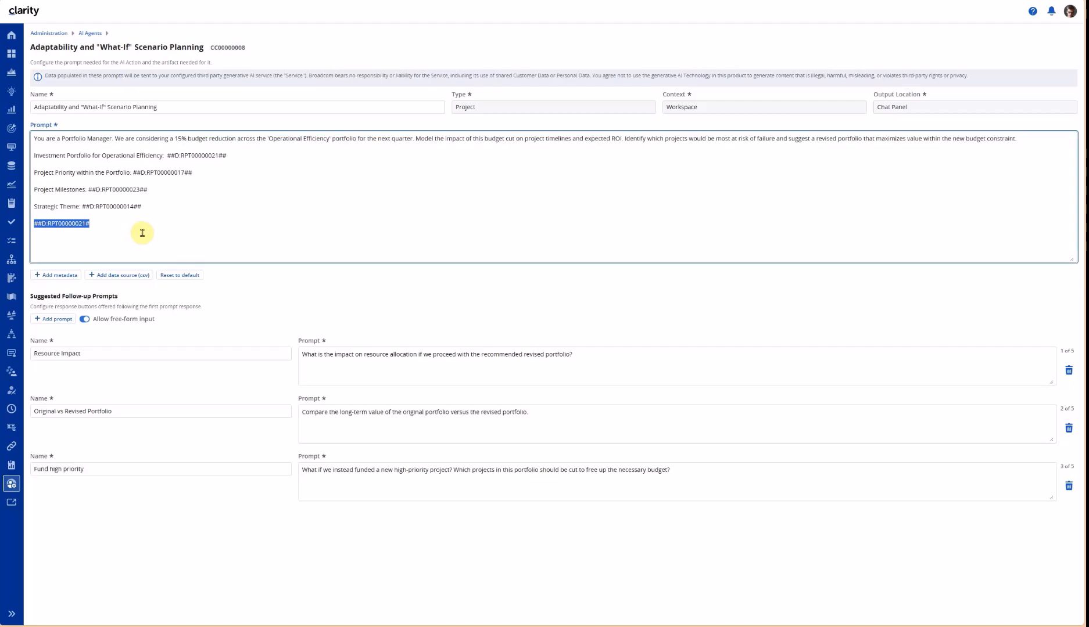
{"action": "key", "text": "BackSpace"}
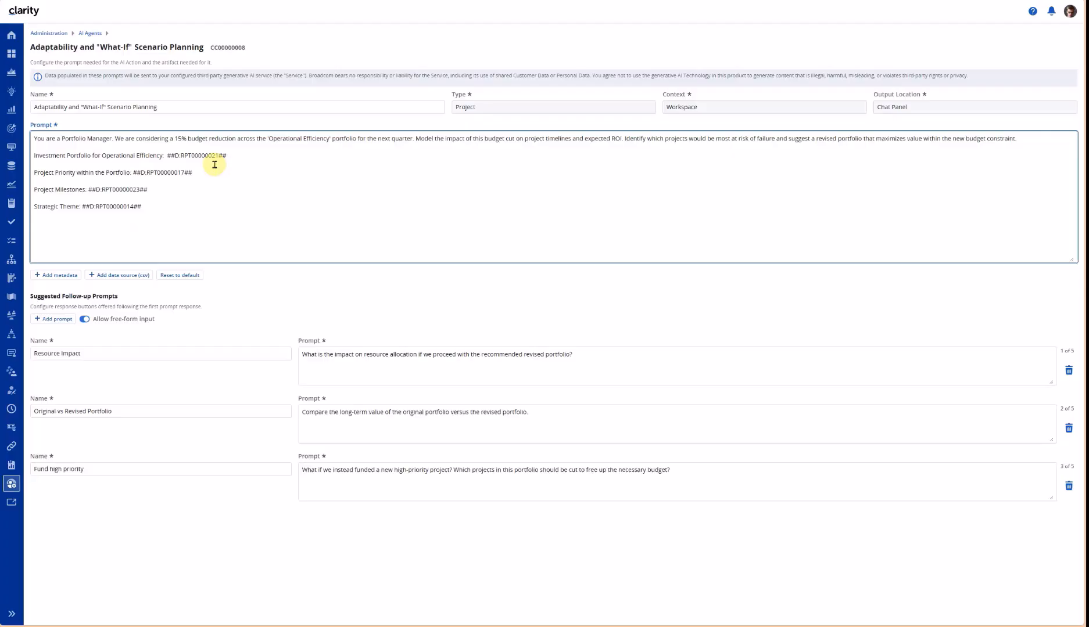
- Open the Investment Portfolio for Operational Efficiency report from the Report Designer to view its investment data
{"action": "left_click", "coordinate": [11, 466]}
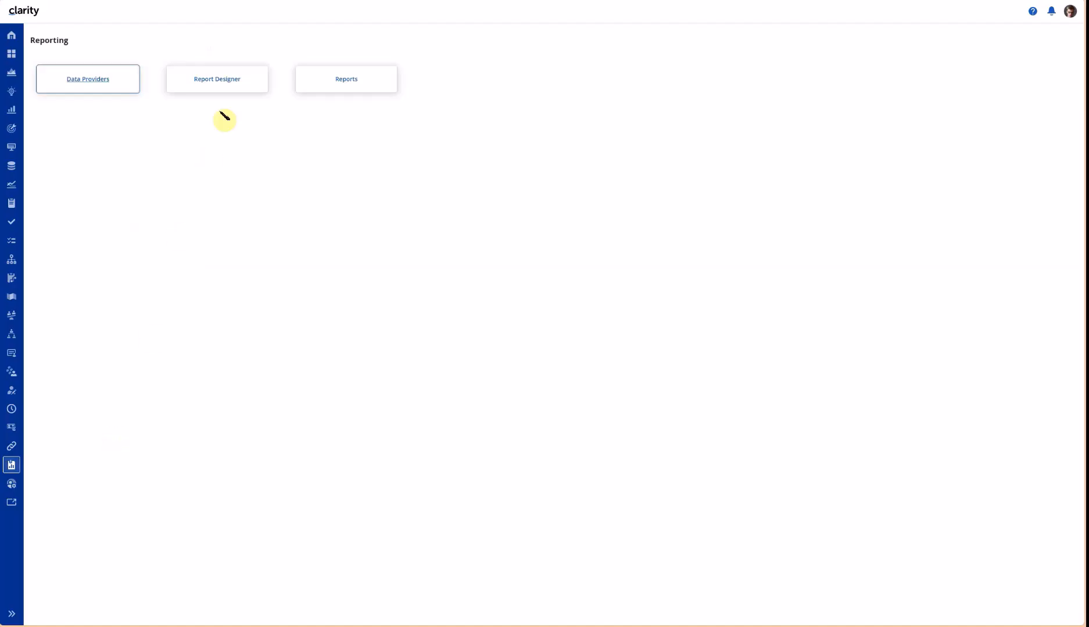
{"action": "left_click", "coordinate": [216, 84]}
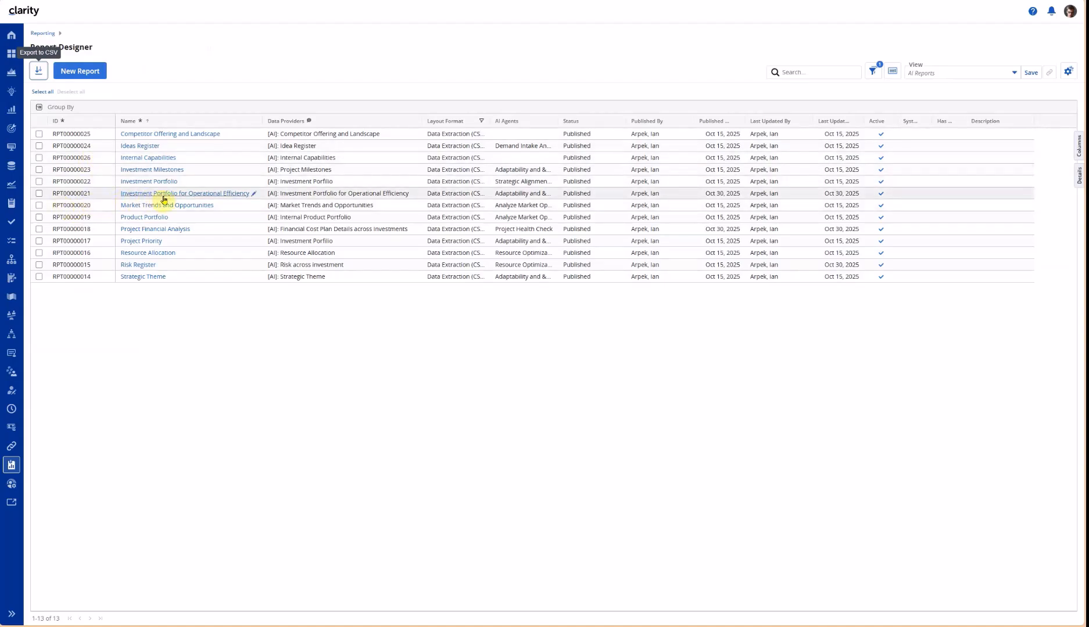
{"action": "left_click", "coordinate": [206, 194]}
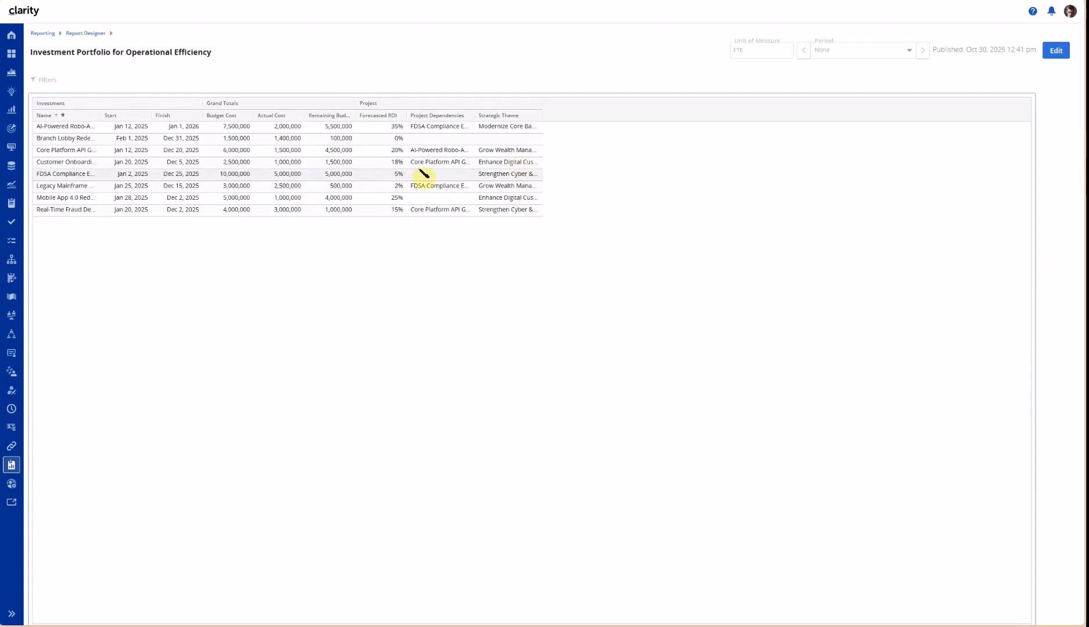
- Look at the Investment Portfolio for Operational Efficiency report in edit mode and discard the edits
{"action": "left_click", "coordinate": [1055, 50]}
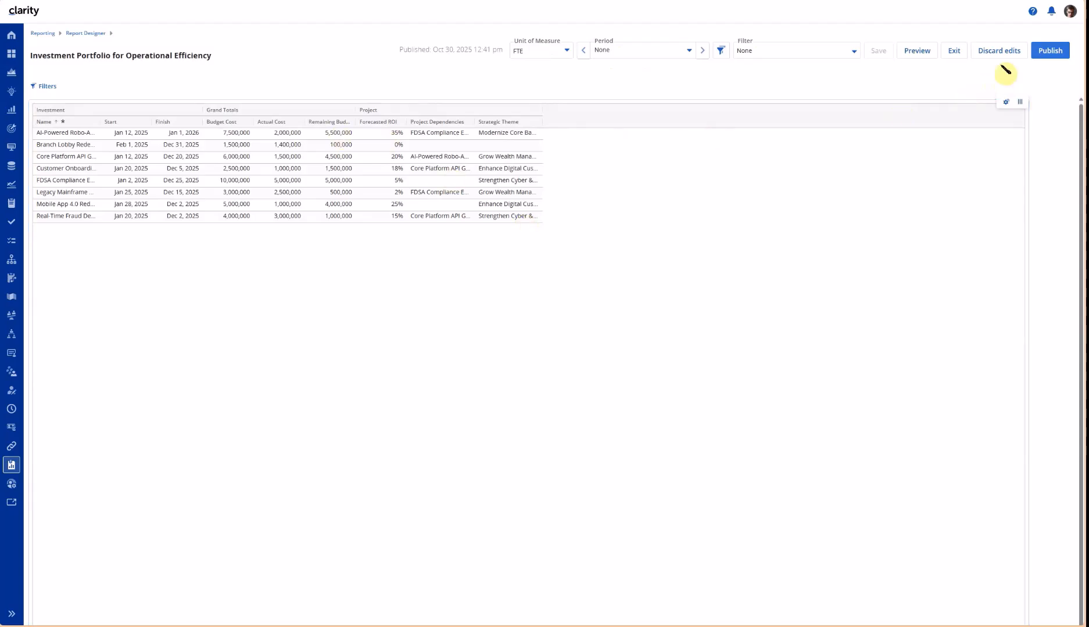
{"action": "left_click", "coordinate": [999, 53]}
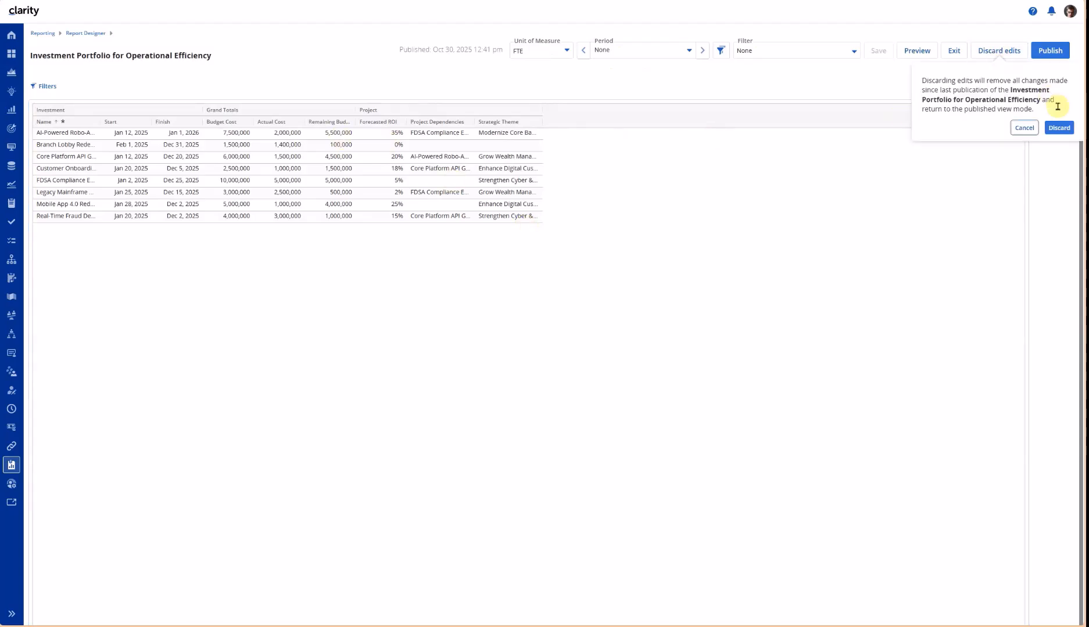
{"action": "left_click", "coordinate": [1062, 126]}
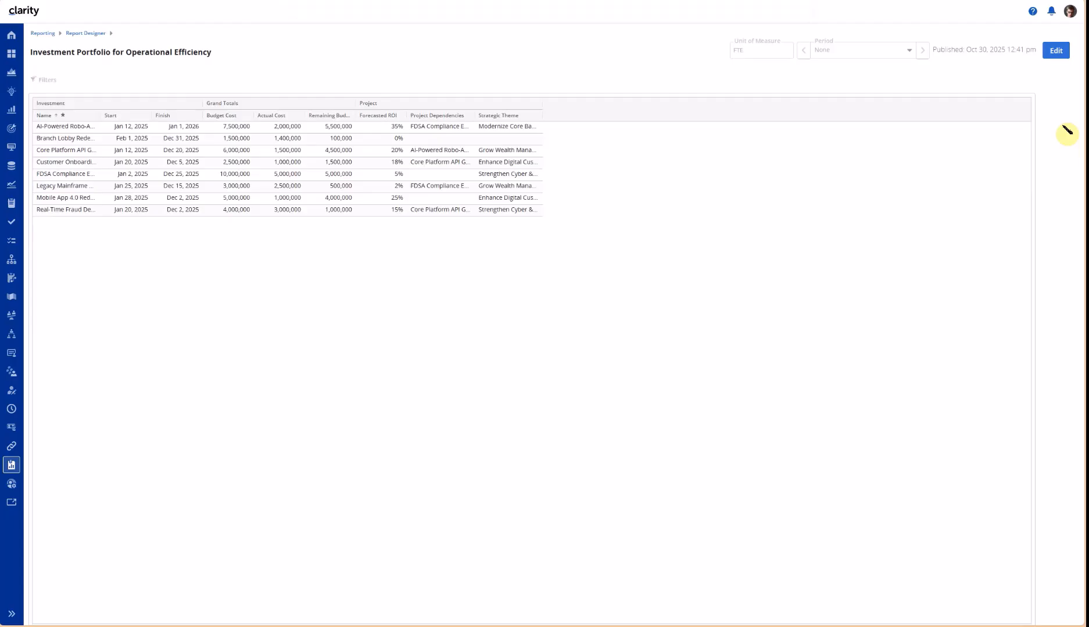
- Return to the report list and temporarily widen the AI Agents column to read which agents use each report
{"action": "left_click", "coordinate": [88, 34]}
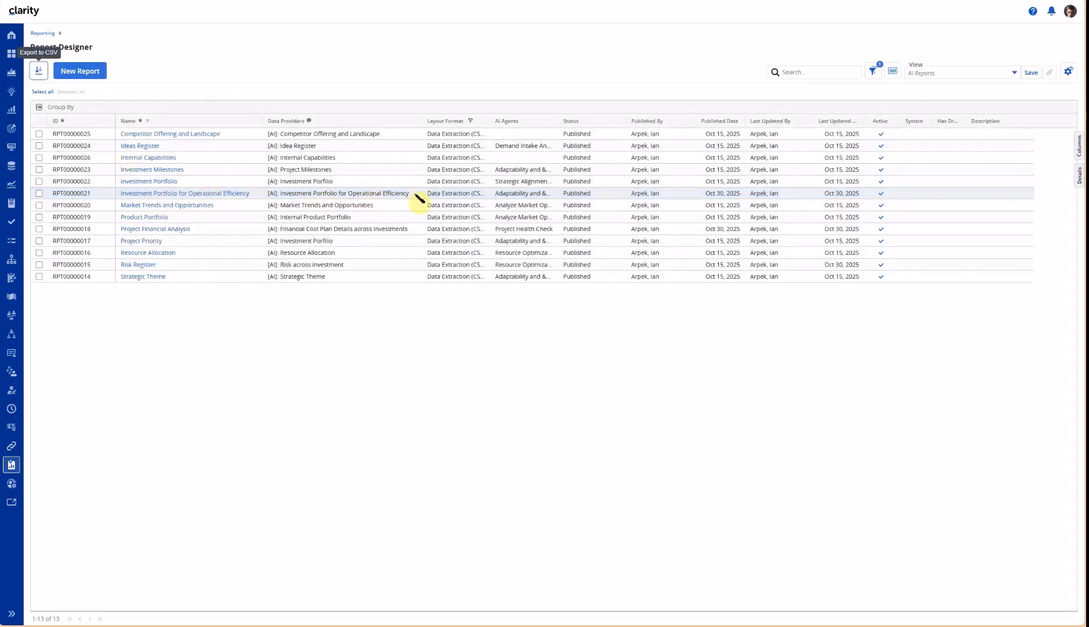
{"action": "left_click_drag", "start_coordinate": [490, 120], "coordinate": [549, 120]}
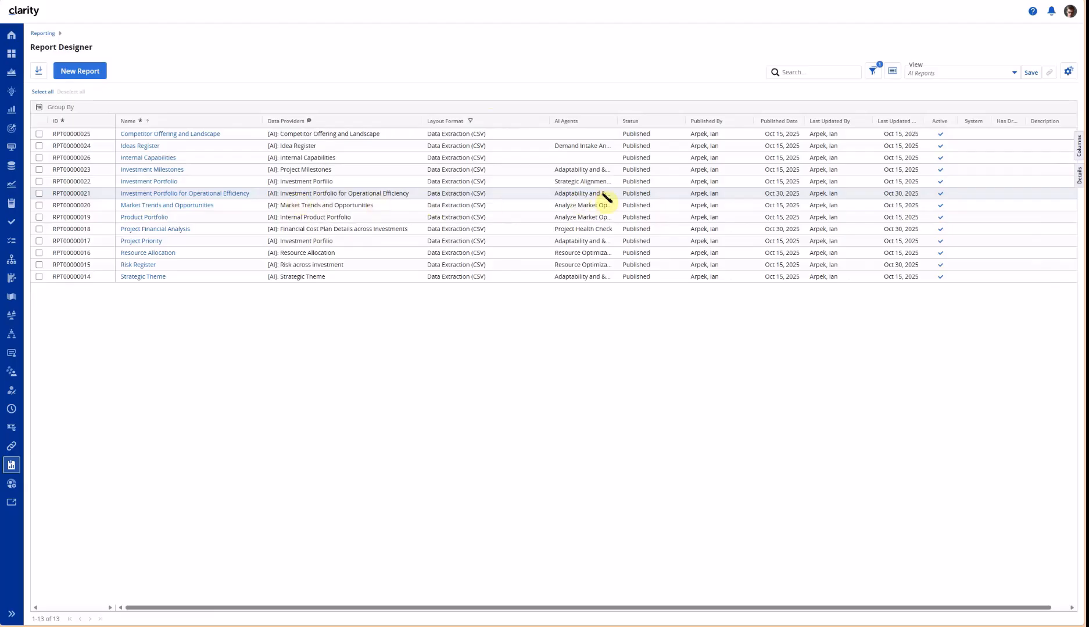
{"action": "left_click_drag", "start_coordinate": [622, 123], "coordinate": [754, 121]}
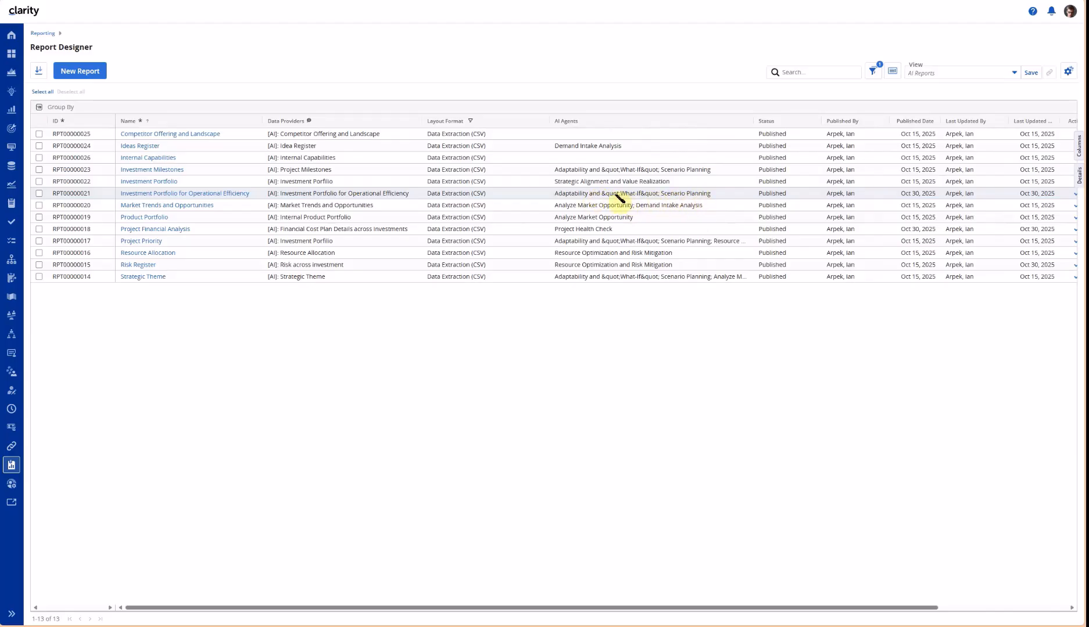
{"action": "left_click", "coordinate": [587, 196]}
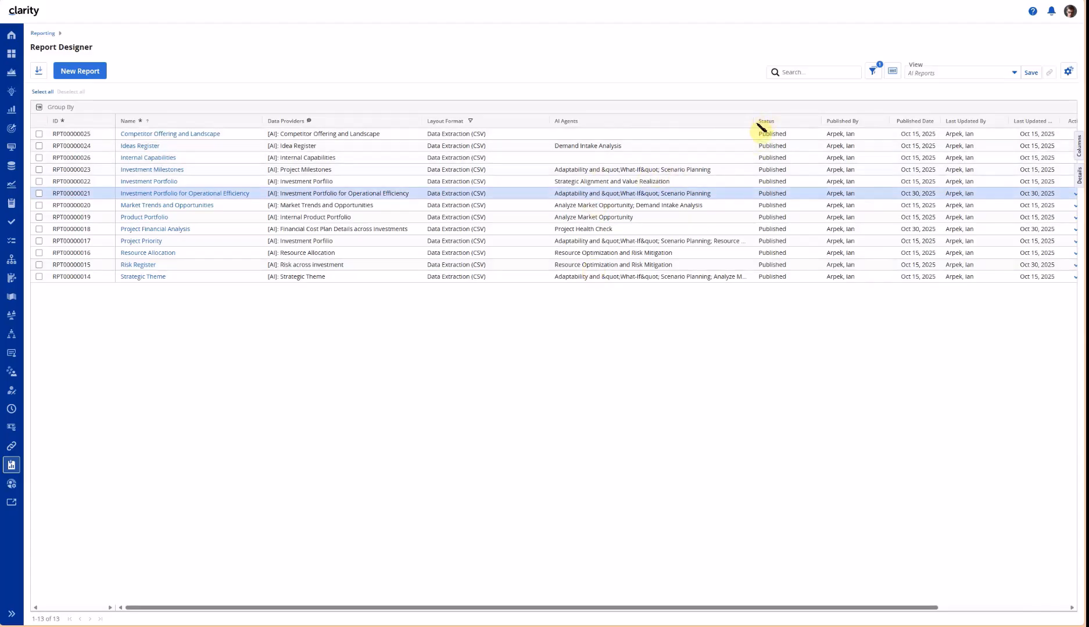
{"action": "left_click_drag", "start_coordinate": [752, 122], "coordinate": [654, 127]}
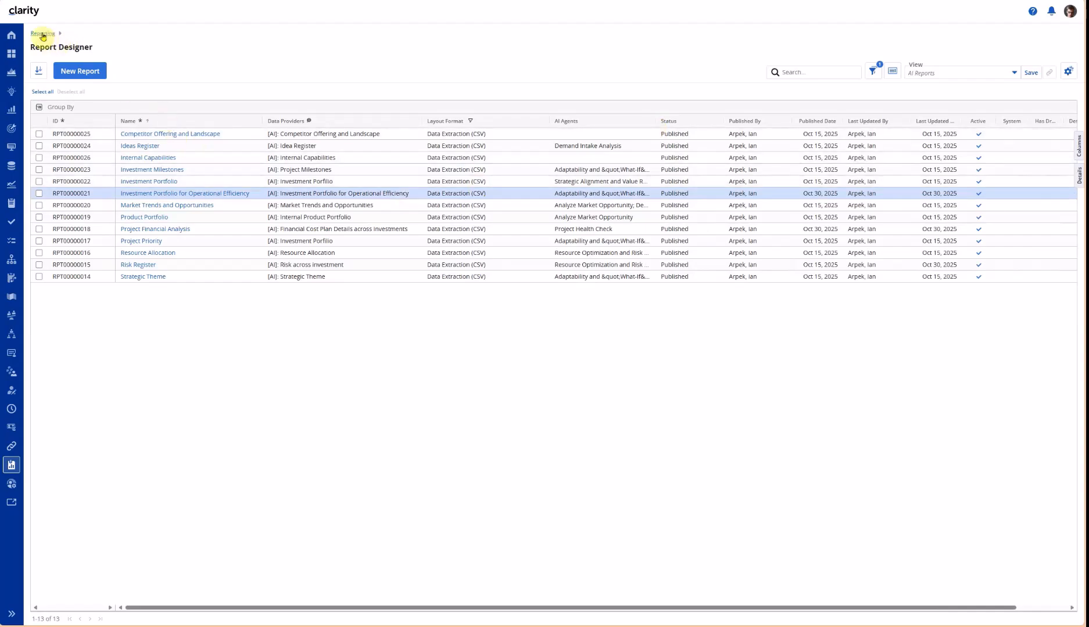
- Open the Project Health Check agent from My Strategic Advisor's AI agents list and enlarge its main prompt box
{"action": "left_click", "coordinate": [11, 483]}
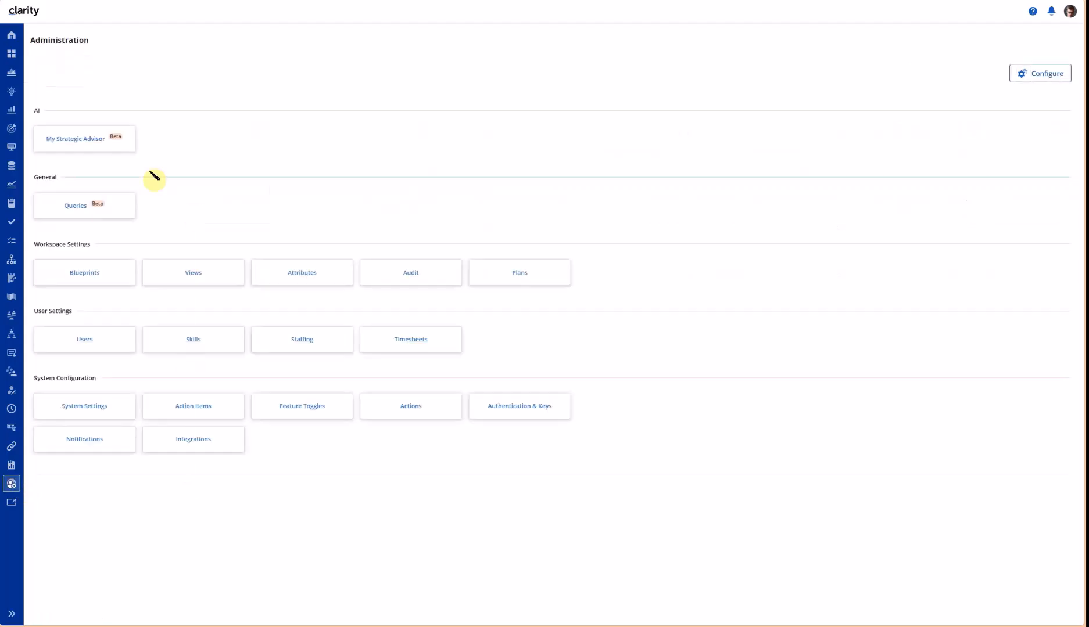
{"action": "left_click", "coordinate": [72, 139]}
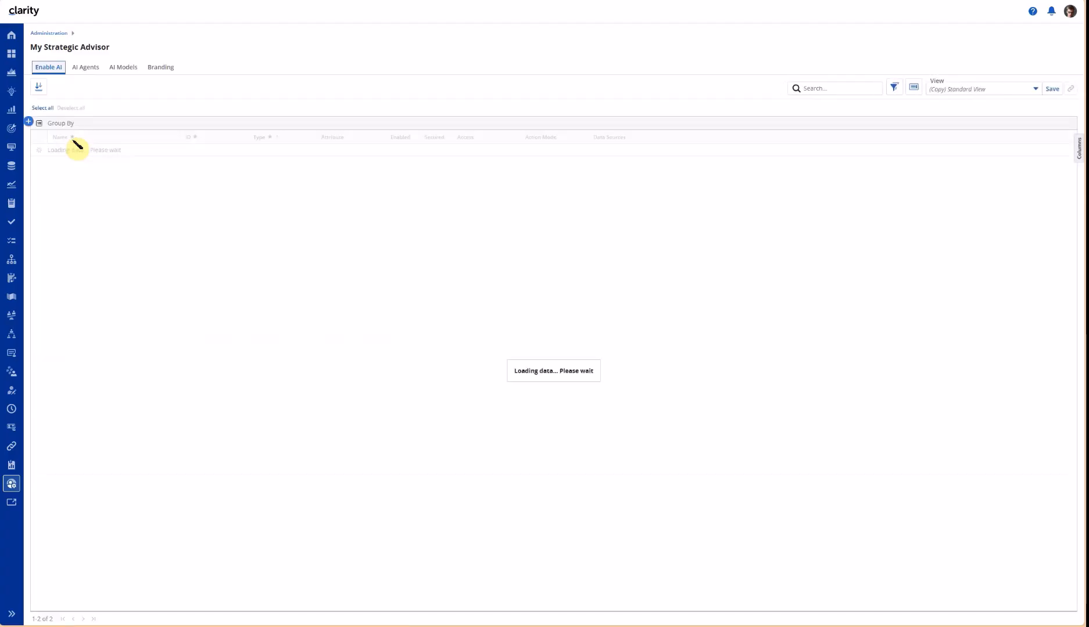
{"action": "left_click", "coordinate": [85, 68]}
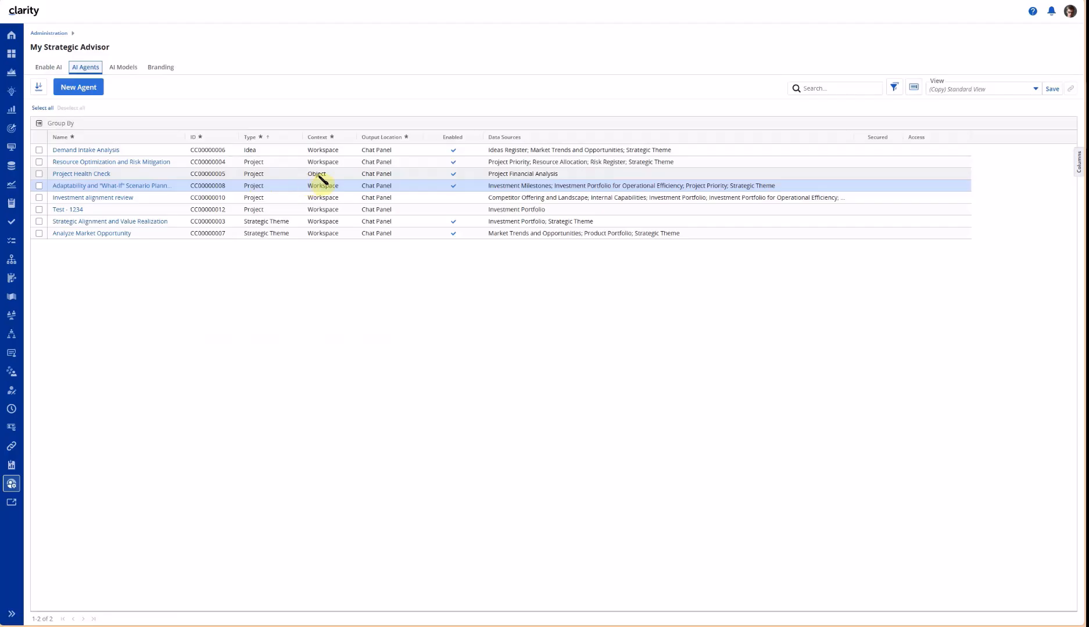
{"action": "left_click", "coordinate": [84, 177]}
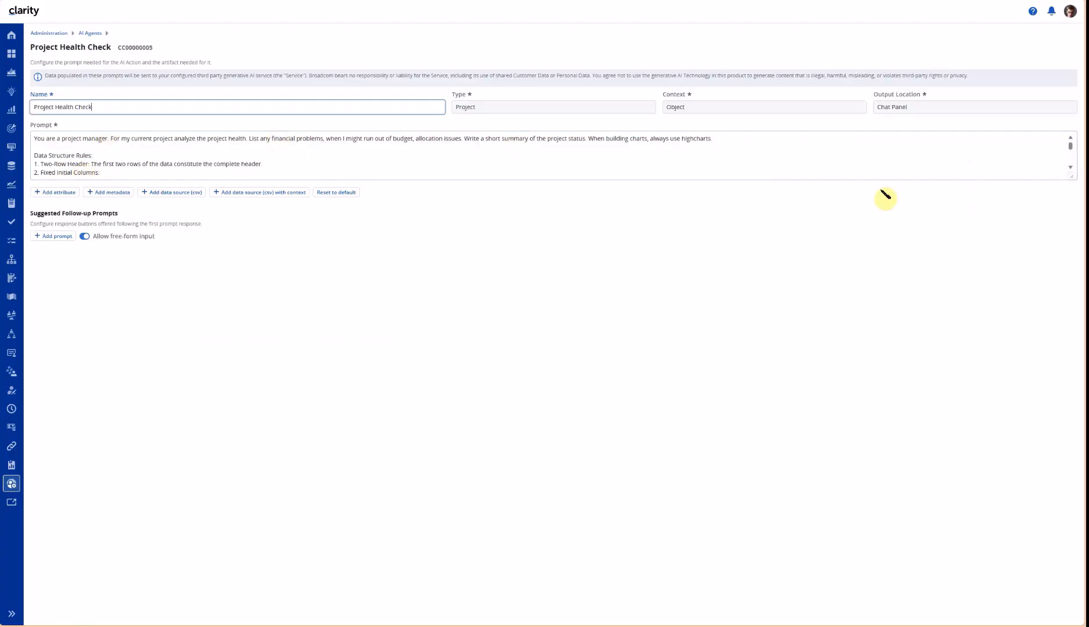
{"action": "left_click_drag", "start_coordinate": [1069, 176], "coordinate": [1052, 279]}
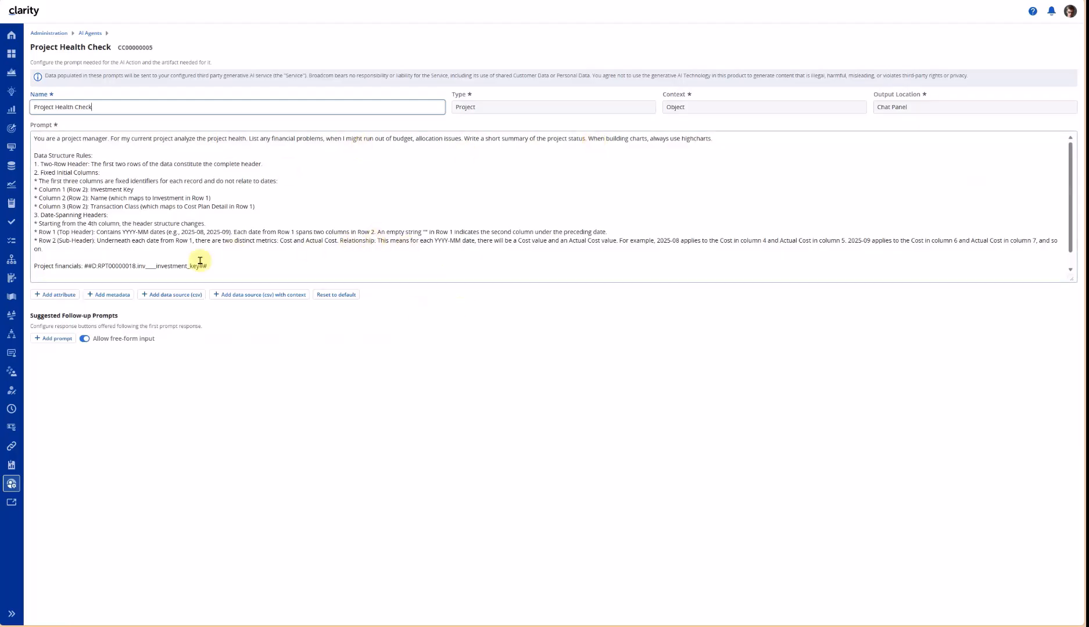
- Examine the Project financials line and its data source reference with investment key context in the Project Health Check prompt
{"action": "left_click_drag", "start_coordinate": [214, 267], "coordinate": [32, 268]}
{"action": "left_click", "coordinate": [225, 265]}
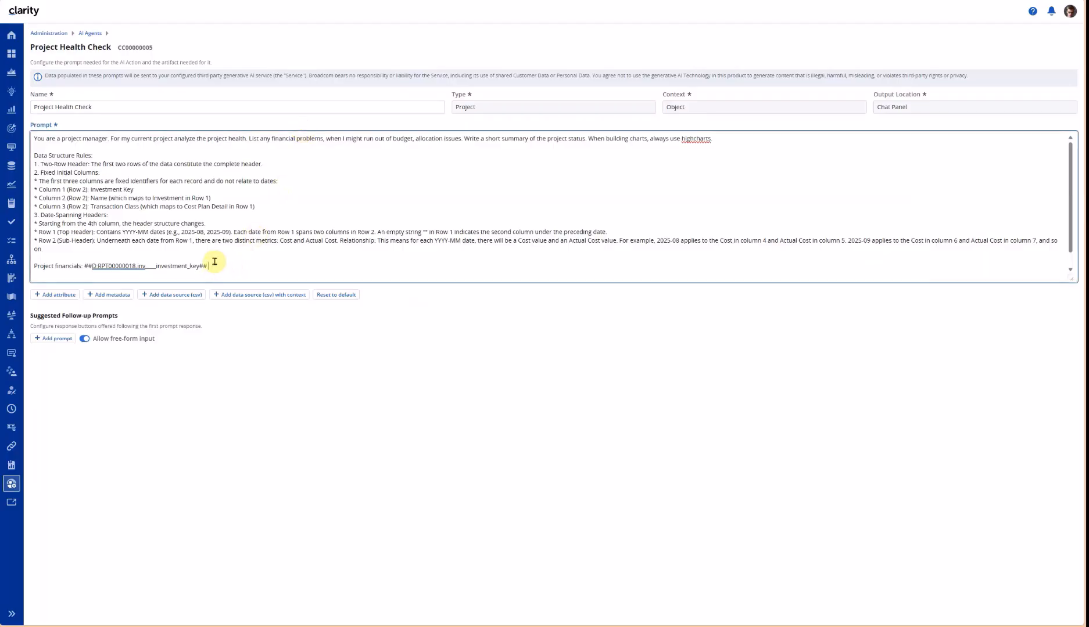
{"action": "left_click_drag", "start_coordinate": [83, 265], "coordinate": [221, 266]}
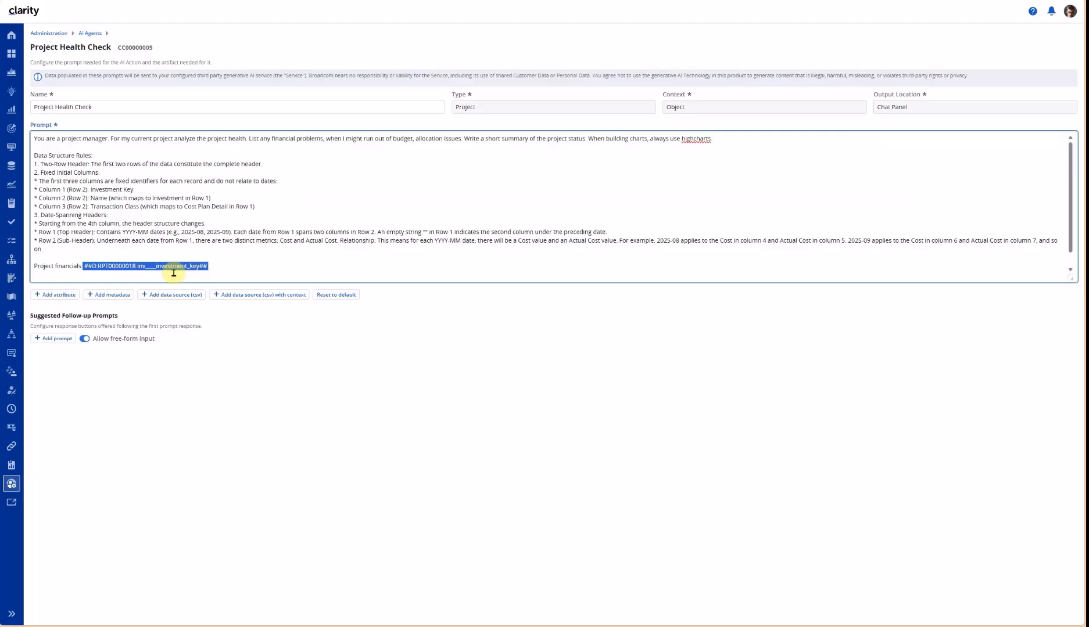
- Start adding a data source with context on a new line below Project financials, using the Investment Portfolio report
{"action": "left_click", "coordinate": [228, 269]}
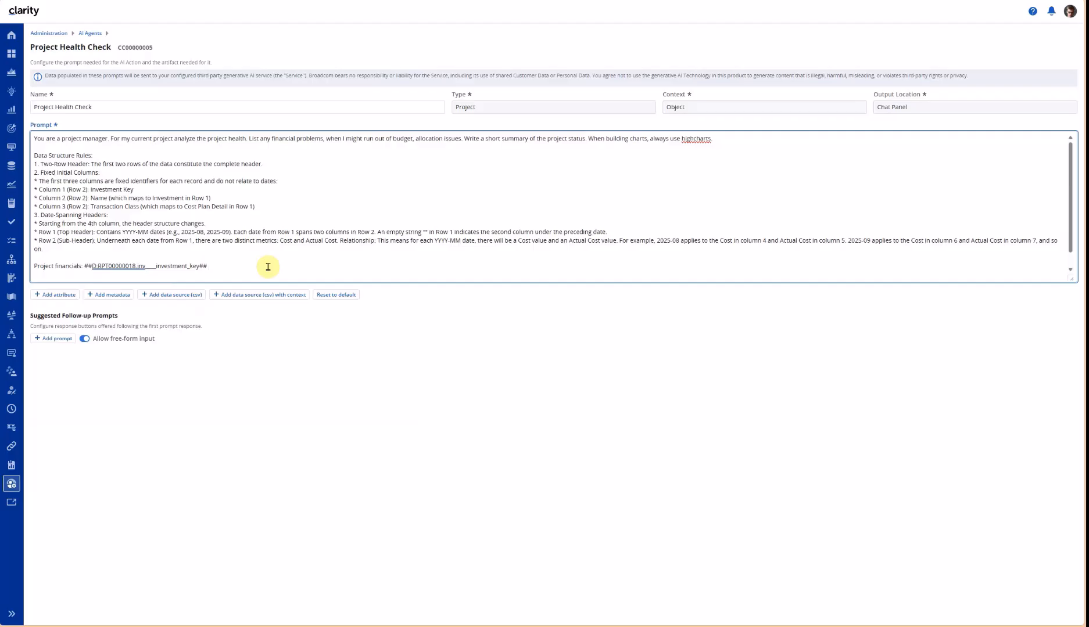
{"action": "key", "text": "Return"}
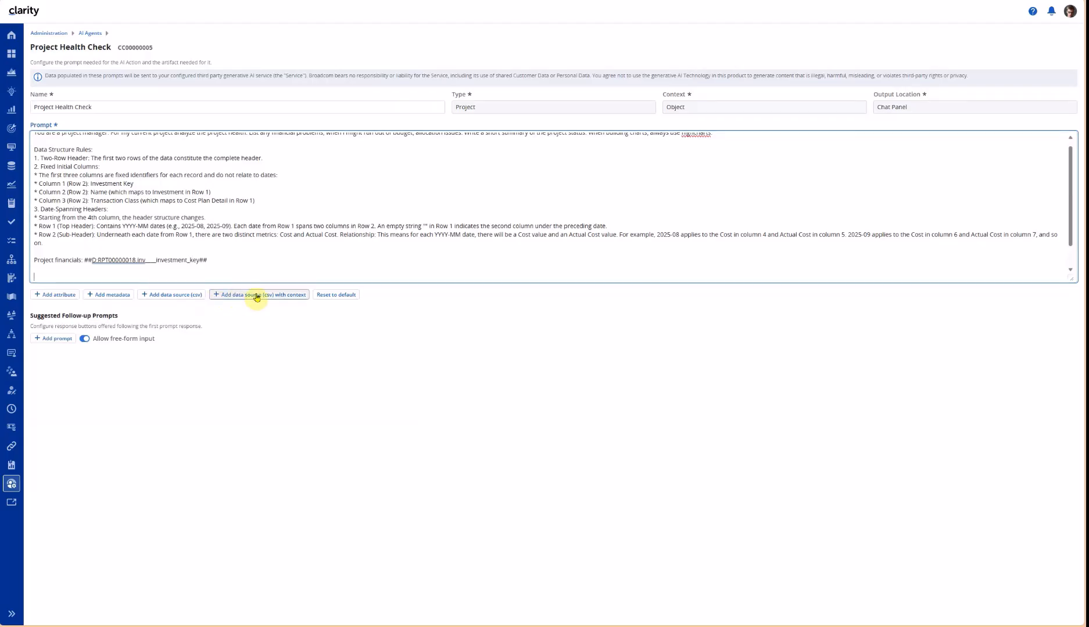
{"action": "left_click", "coordinate": [269, 296]}
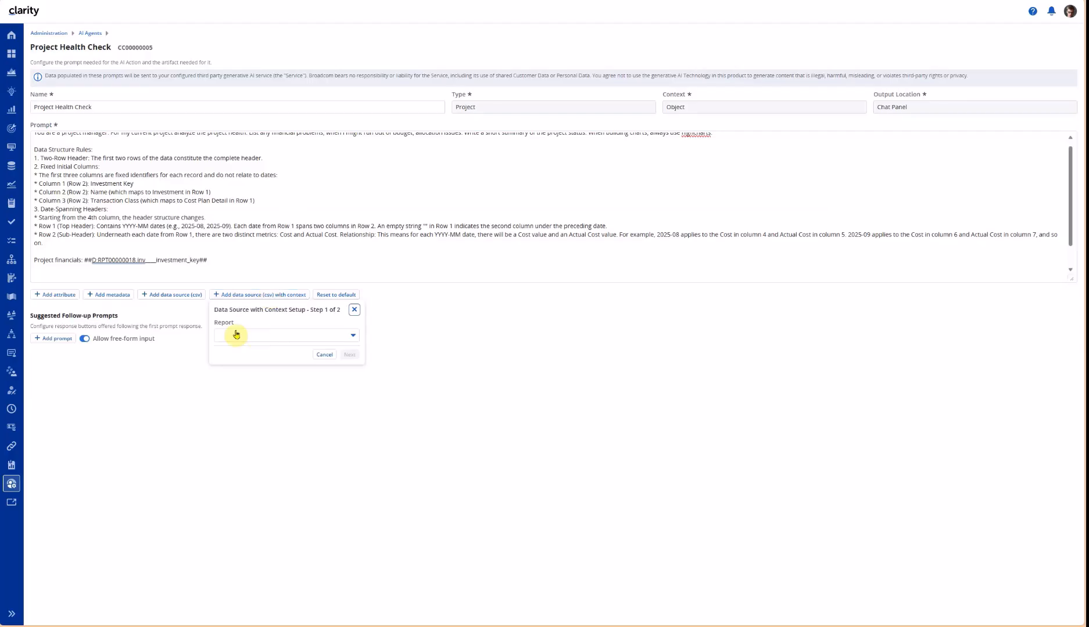
{"action": "left_click", "coordinate": [287, 336]}
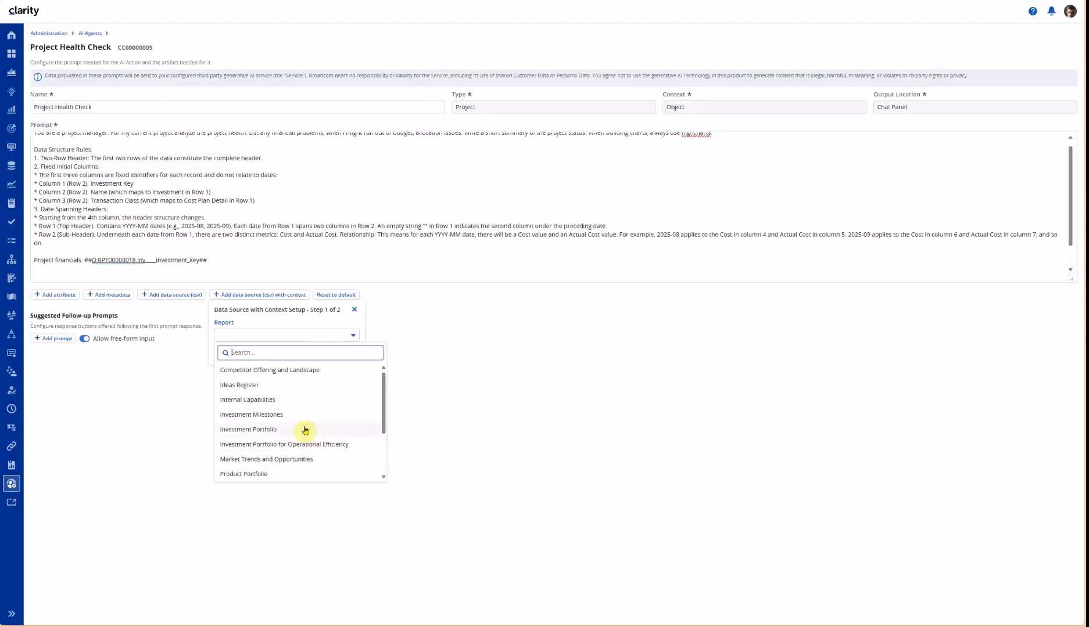
{"action": "left_click", "coordinate": [303, 430]}
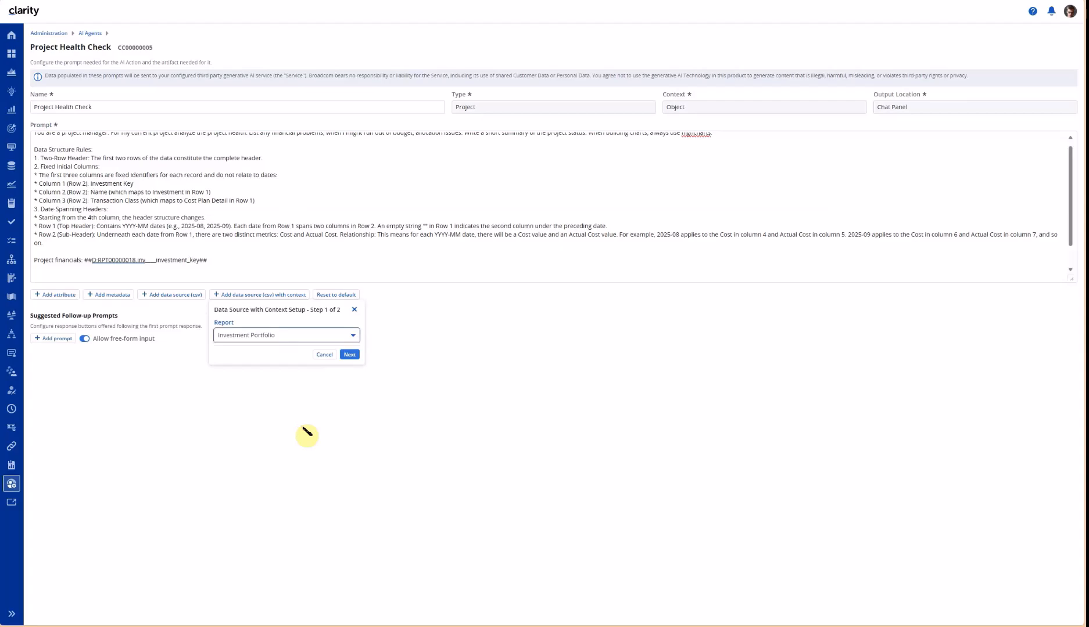
{"action": "left_click", "coordinate": [349, 355]}
- Search the key attributes for "key", choose Investment Key under Investment, and add the data source with context to the prompt
{"action": "left_click", "coordinate": [328, 341]}
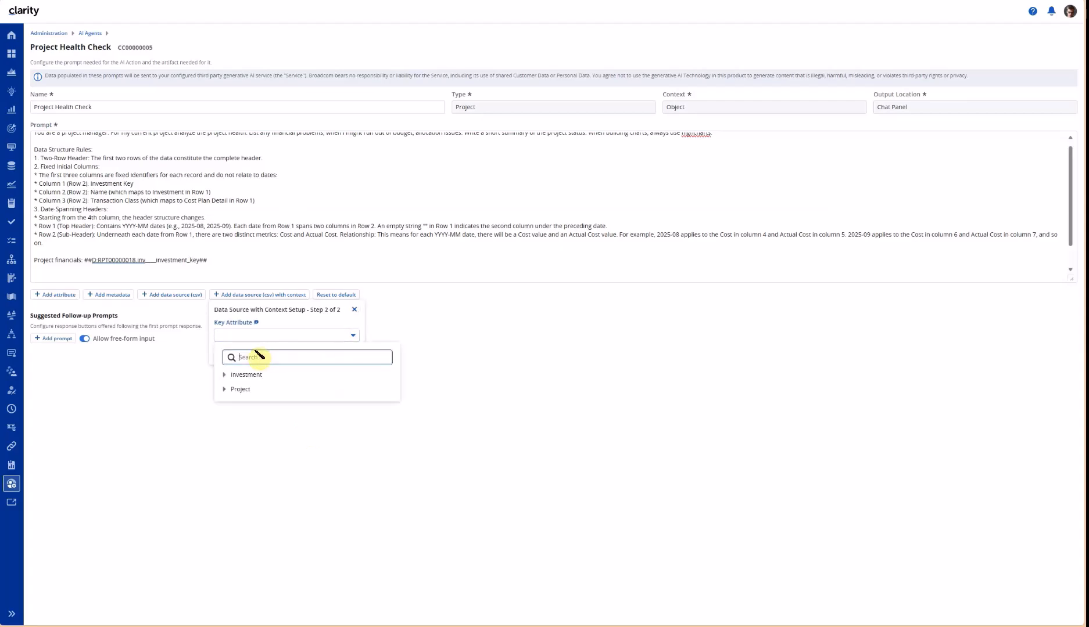
{"action": "left_click", "coordinate": [224, 375]}
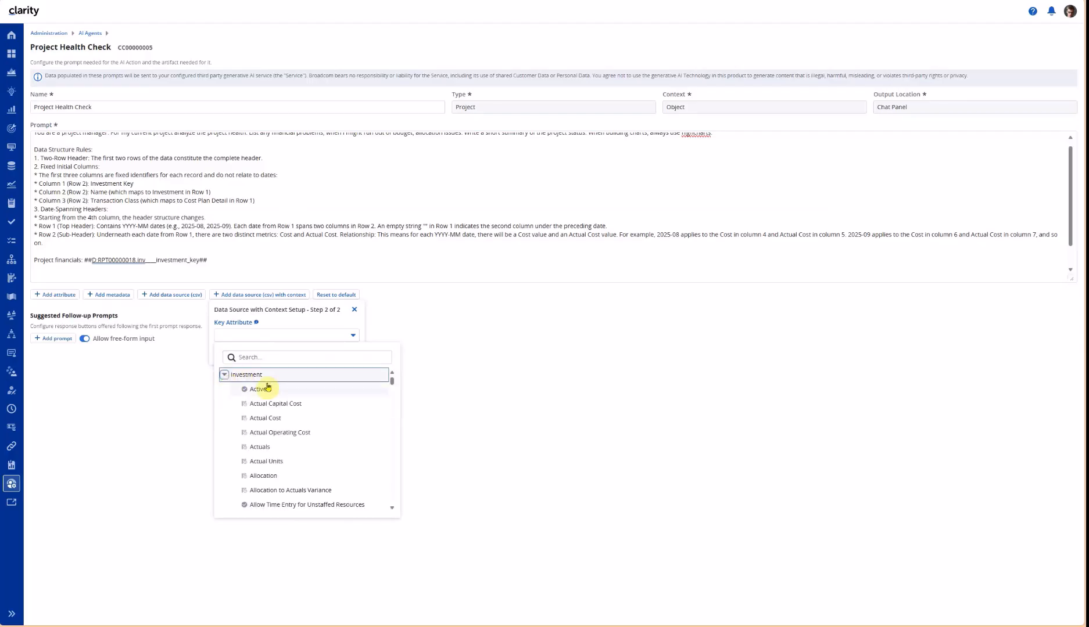
{"action": "left_click", "coordinate": [224, 375]}
{"action": "left_click", "coordinate": [264, 357]}
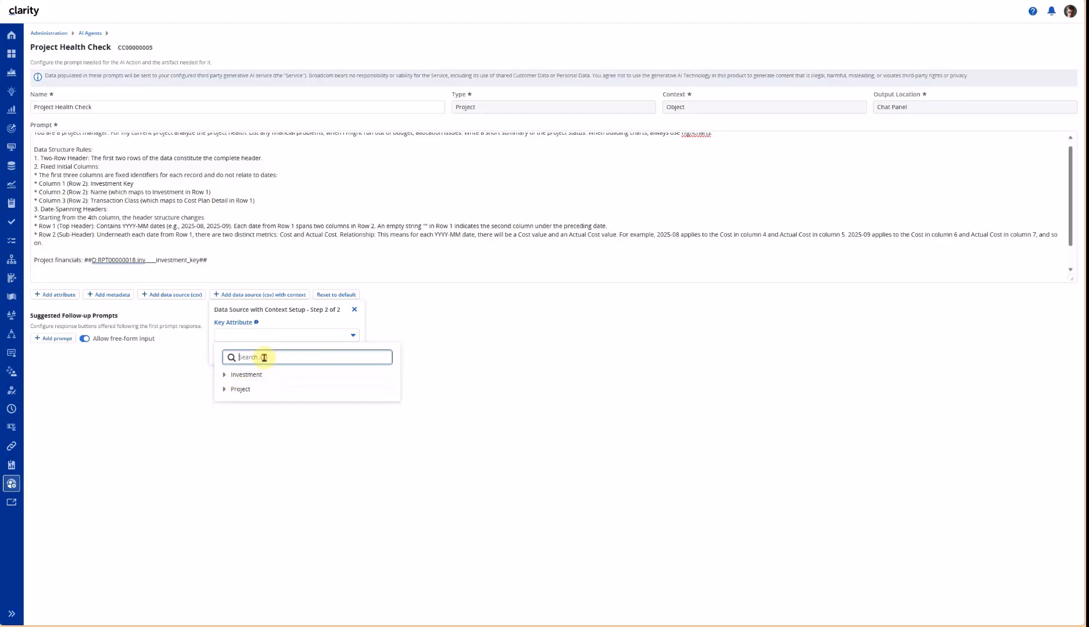
{"action": "type", "text": "key"}
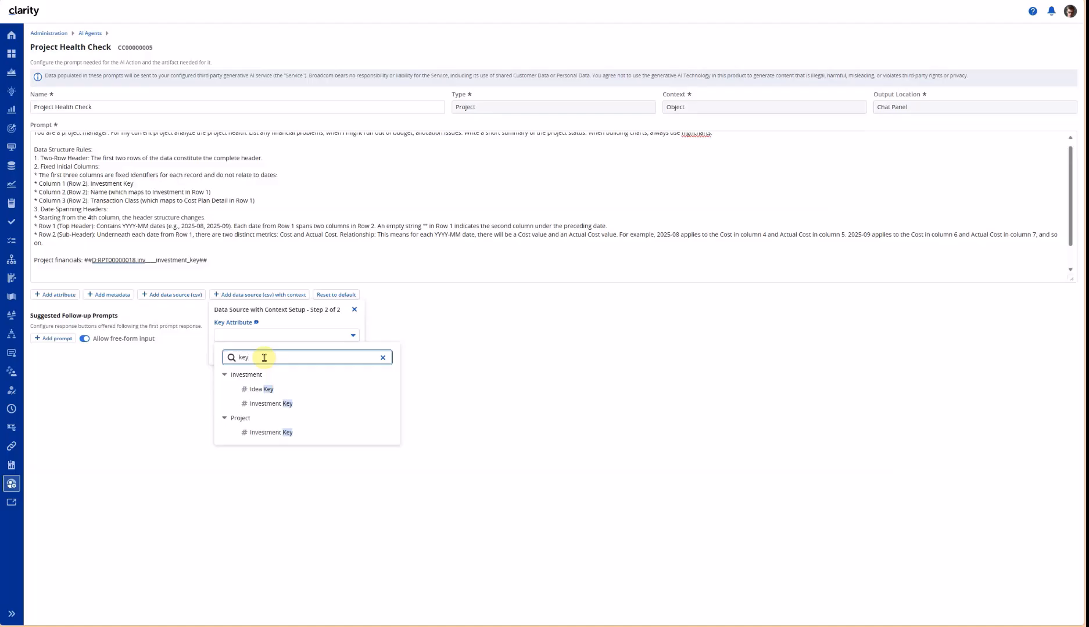
{"action": "left_click", "coordinate": [278, 405]}
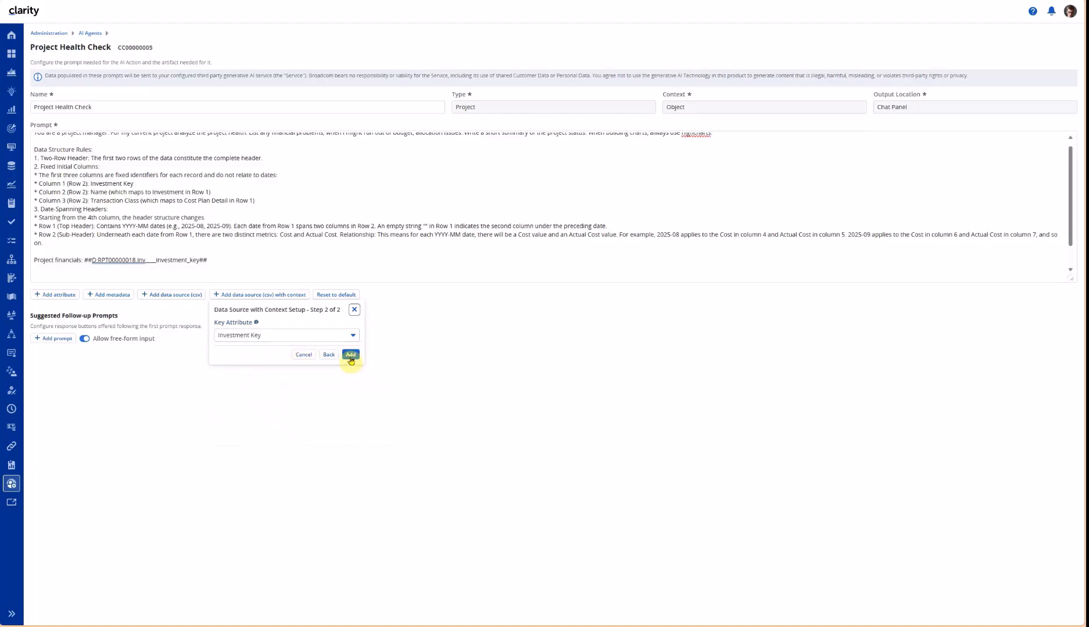
{"action": "left_click", "coordinate": [351, 355]}
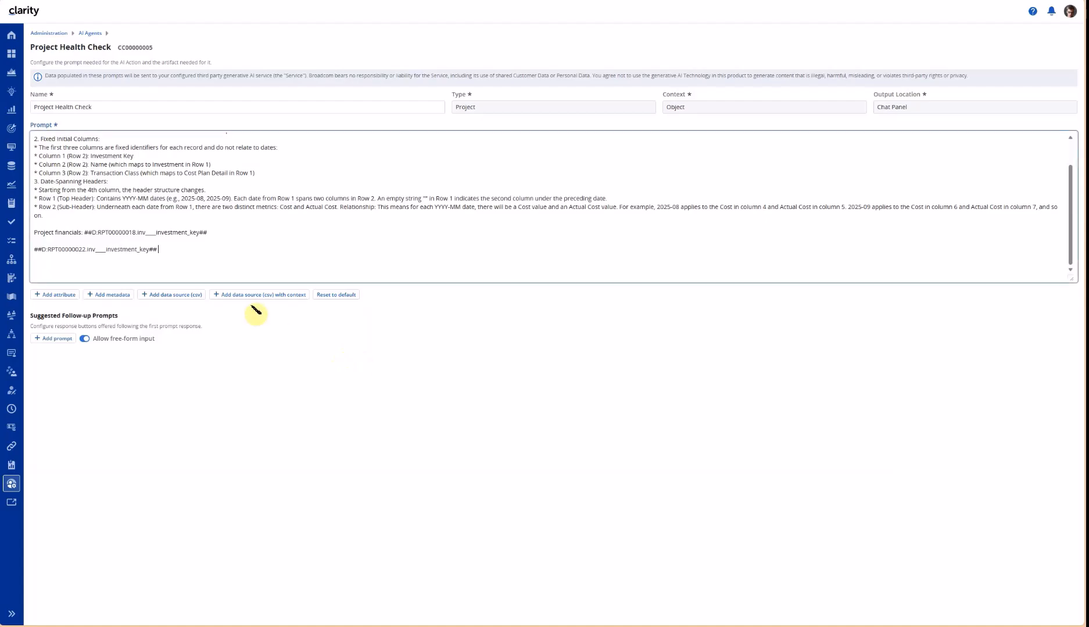
- Delete the Investment Portfolio data source reference and its extra line below Project financials from the prompt
{"action": "left_click_drag", "start_coordinate": [169, 249], "coordinate": [30, 253]}
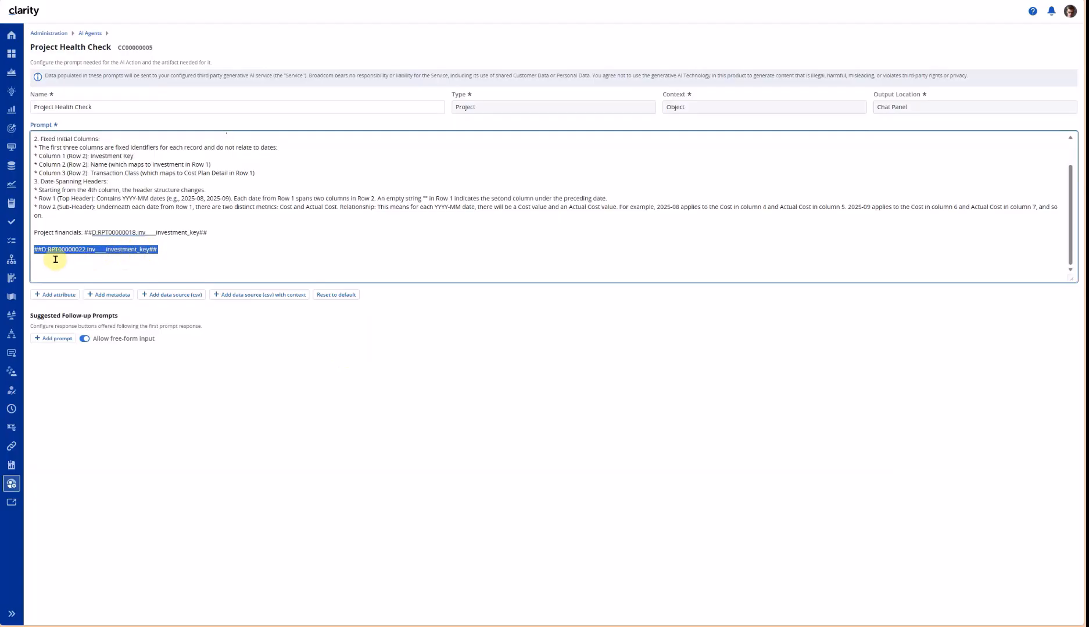
{"action": "left_click", "coordinate": [171, 249]}
{"action": "left_click_drag", "start_coordinate": [172, 249], "coordinate": [36, 253]}
{"action": "key", "text": "BackSpace"}
{"action": "key", "text": "BackSpace"}
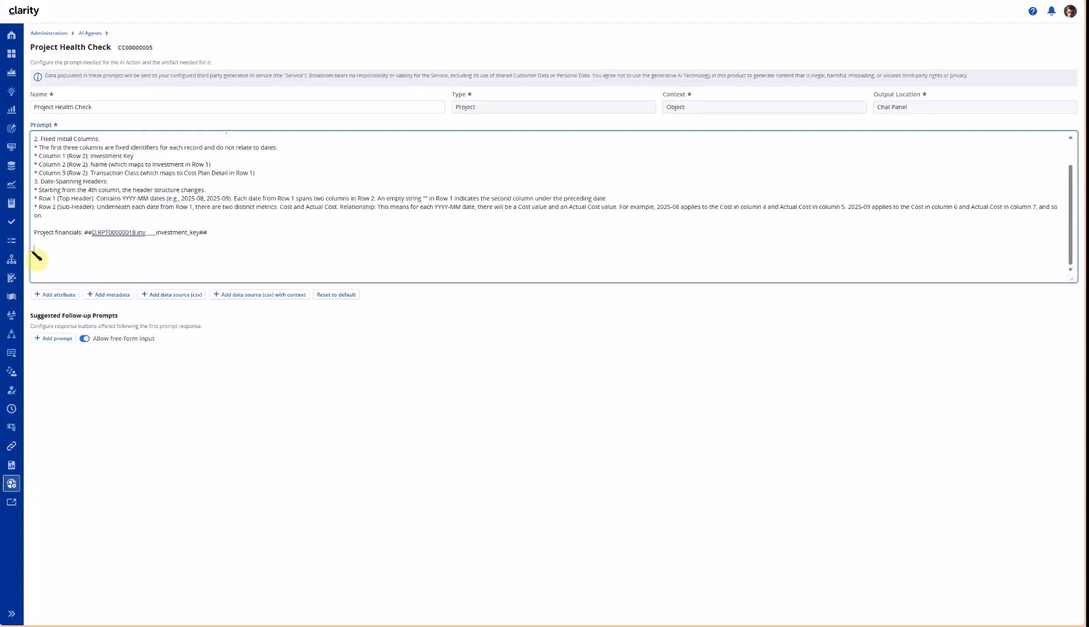
{"action": "double_click", "coordinate": [143, 243]}
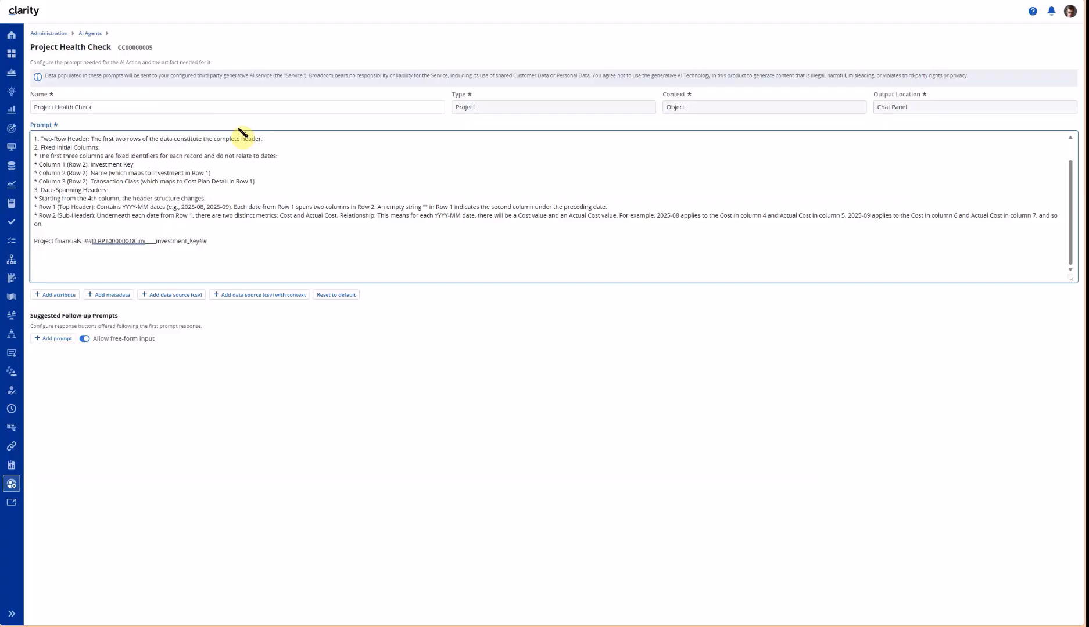
- Open the Project Financial Analysis report from the Report Designer and widen its Investment Key column to show the full heading
{"action": "left_click", "coordinate": [11, 465]}
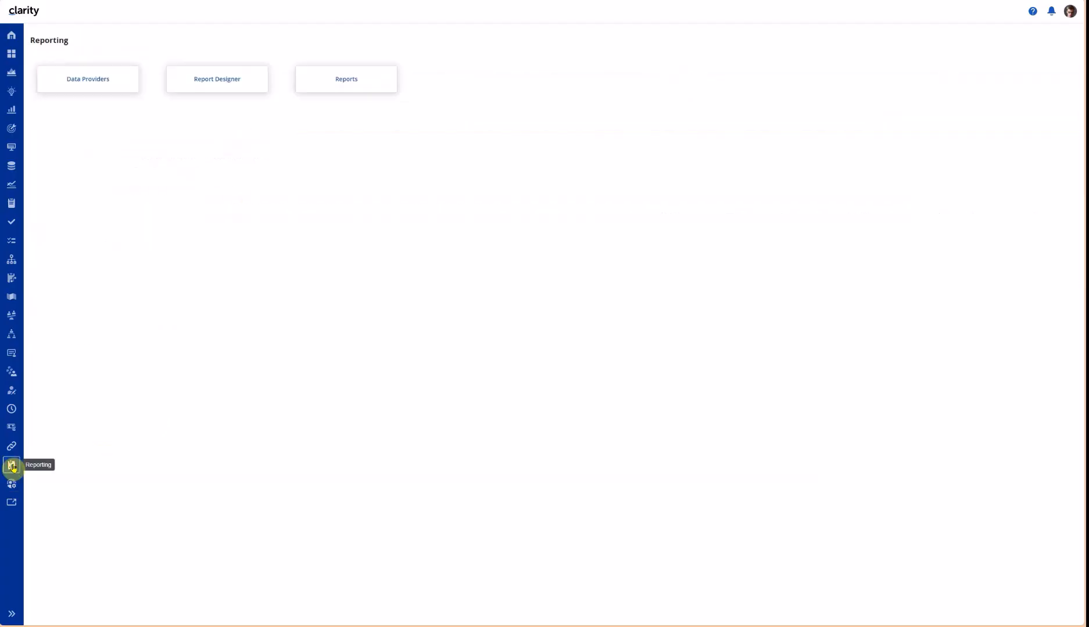
{"action": "left_click", "coordinate": [220, 83]}
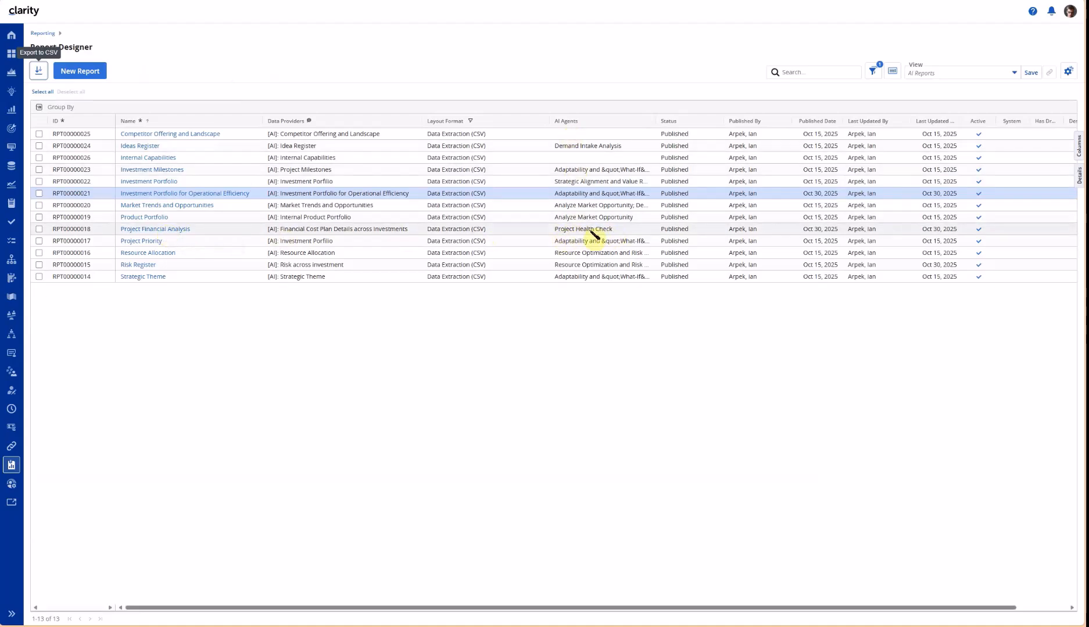
{"action": "left_click", "coordinate": [136, 230]}
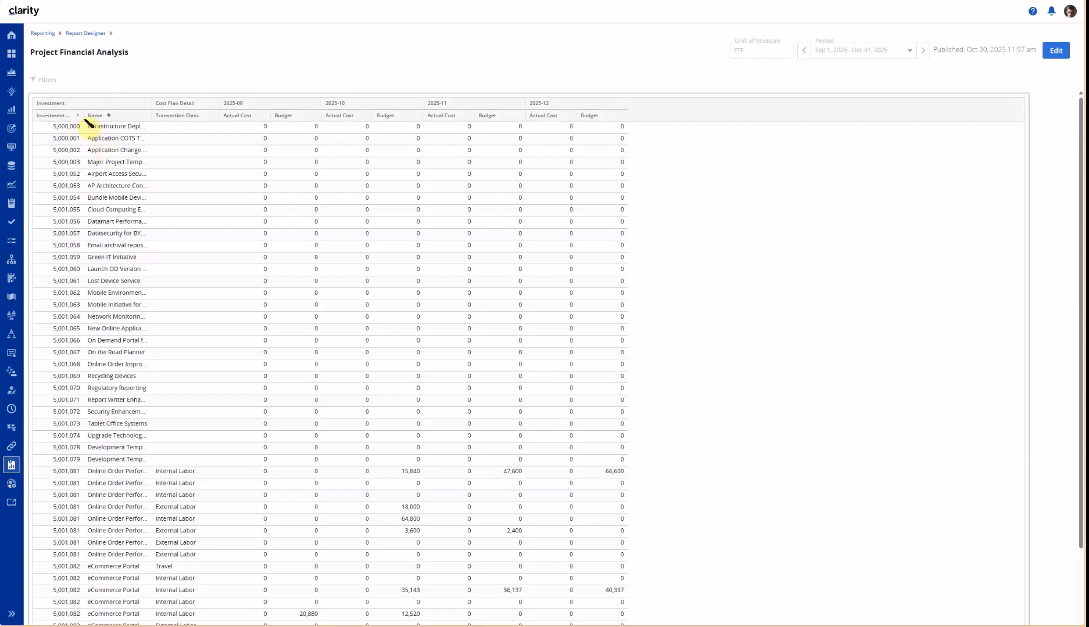
{"action": "left_click_drag", "start_coordinate": [84, 114], "coordinate": [134, 114]}
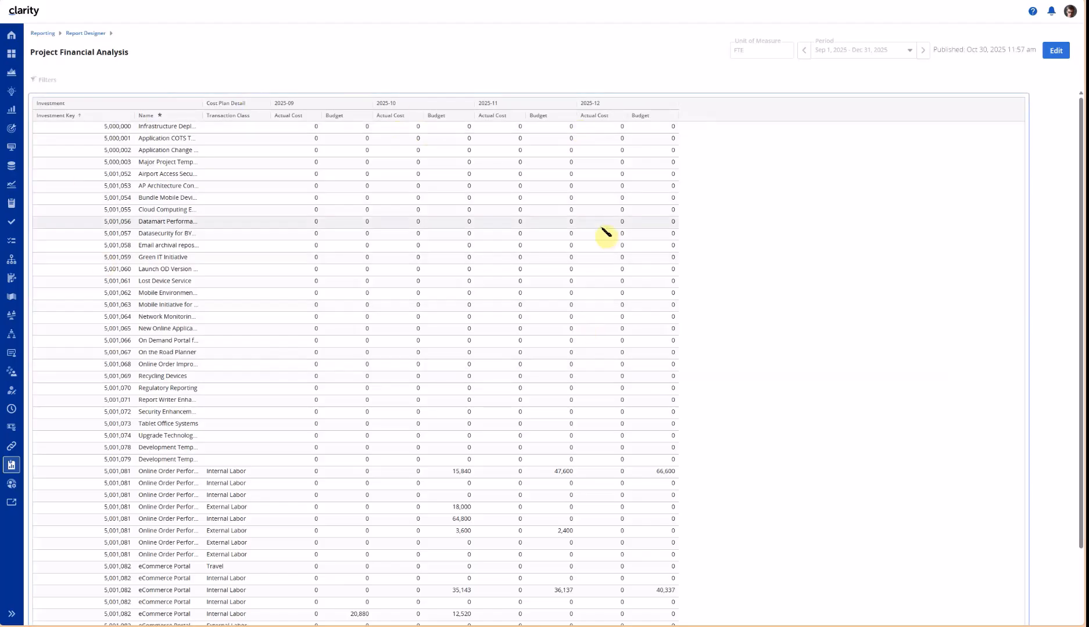
- Reopen the Project Health Check agent from the My Strategic Advisor AI agents and enlarge its prompt box to show the whole text
{"action": "left_click", "coordinate": [12, 486]}
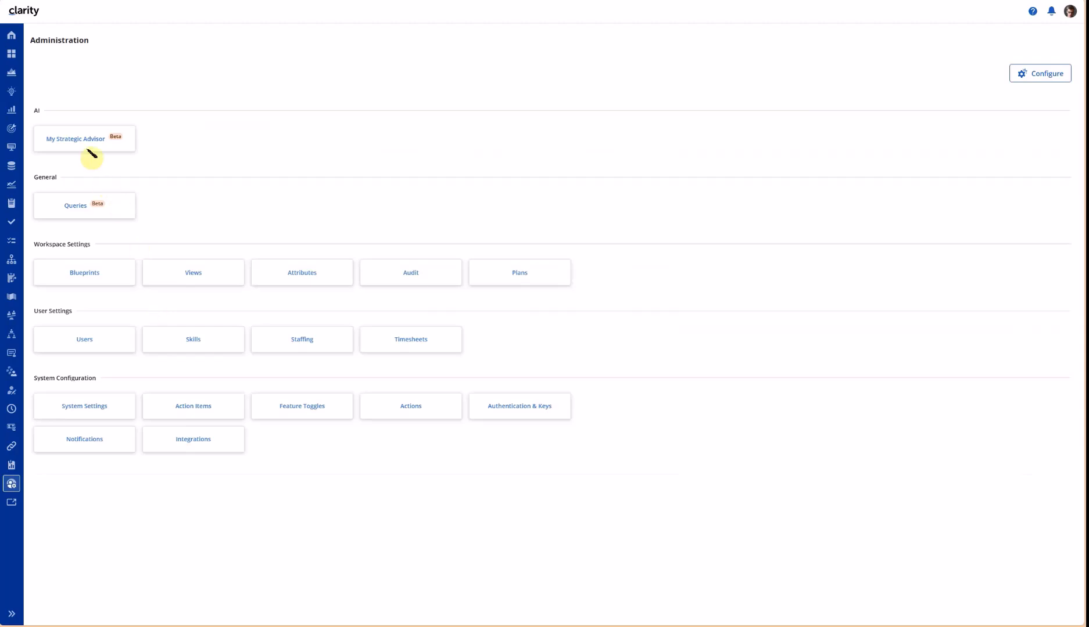
{"action": "left_click", "coordinate": [80, 140]}
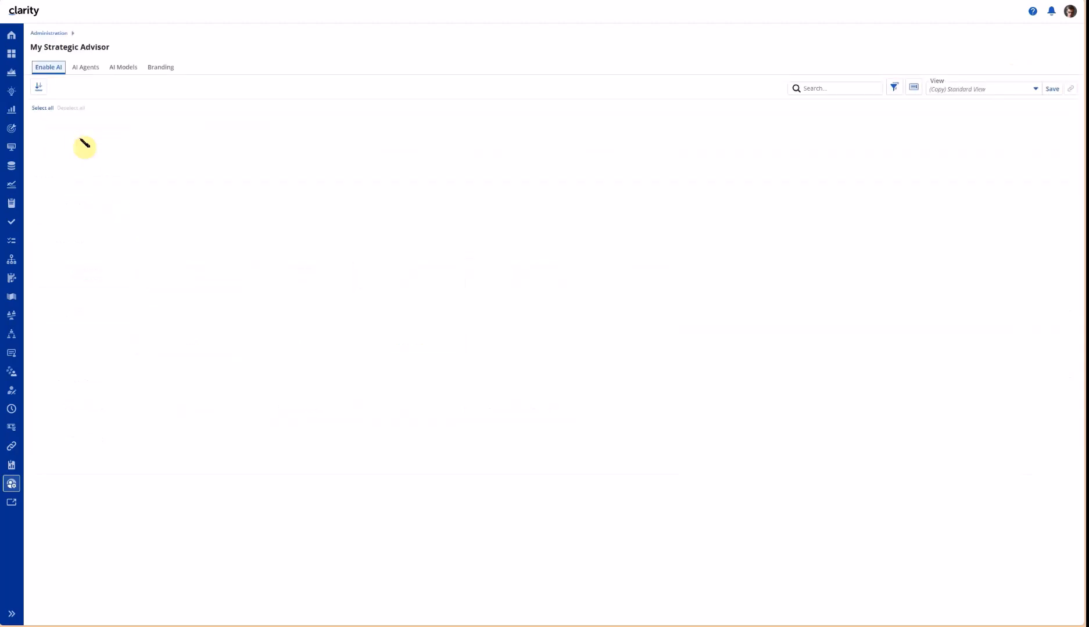
{"action": "left_click", "coordinate": [93, 72]}
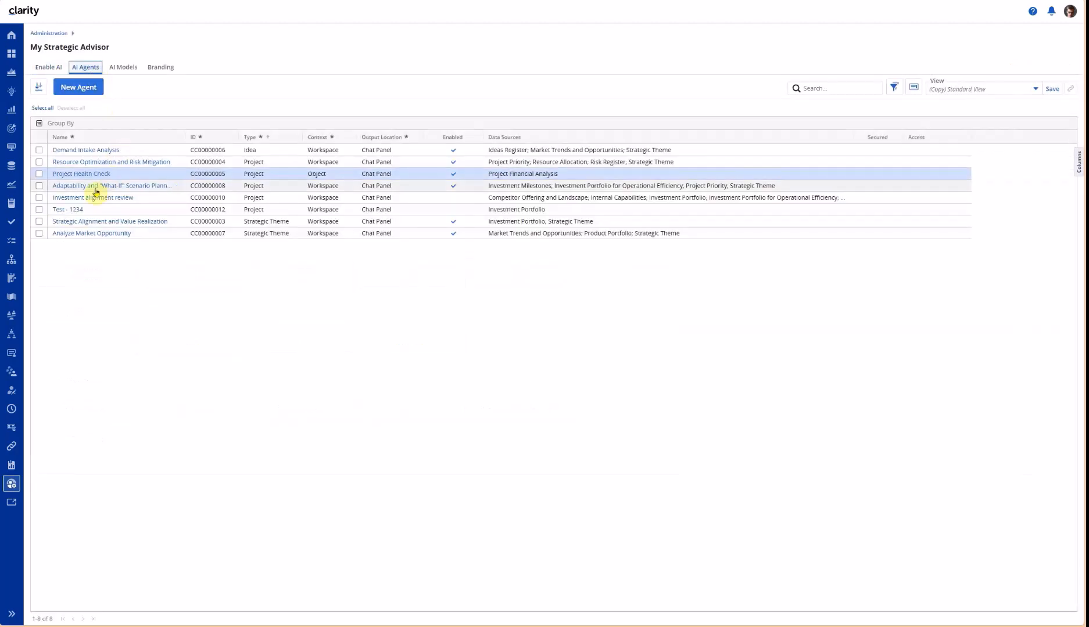
{"action": "left_click", "coordinate": [87, 175]}
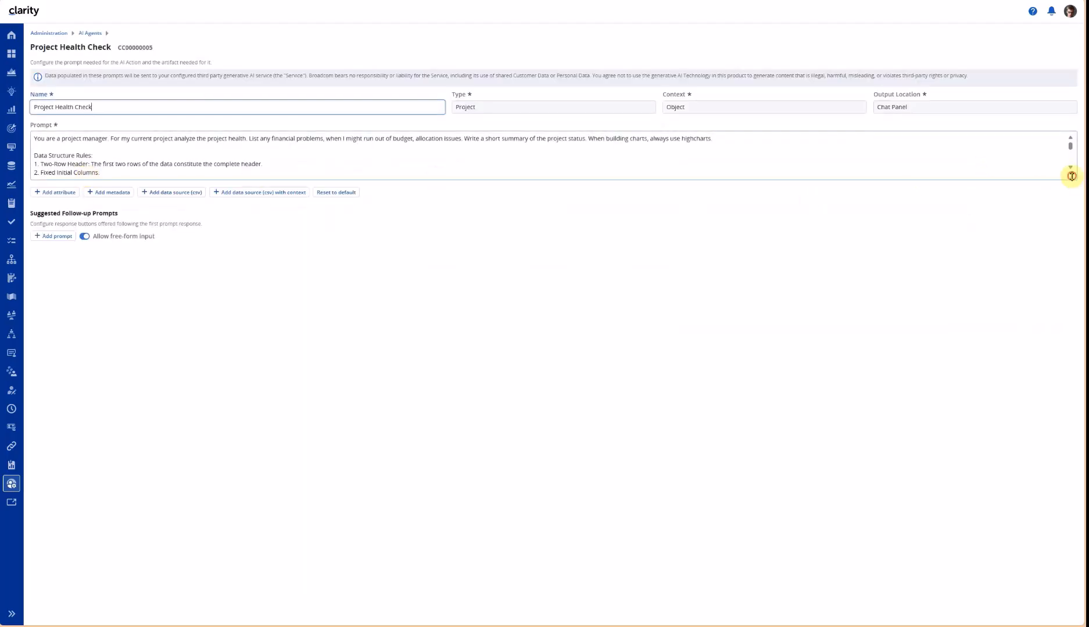
{"action": "left_click_drag", "start_coordinate": [1073, 260], "coordinate": [1068, 330]}
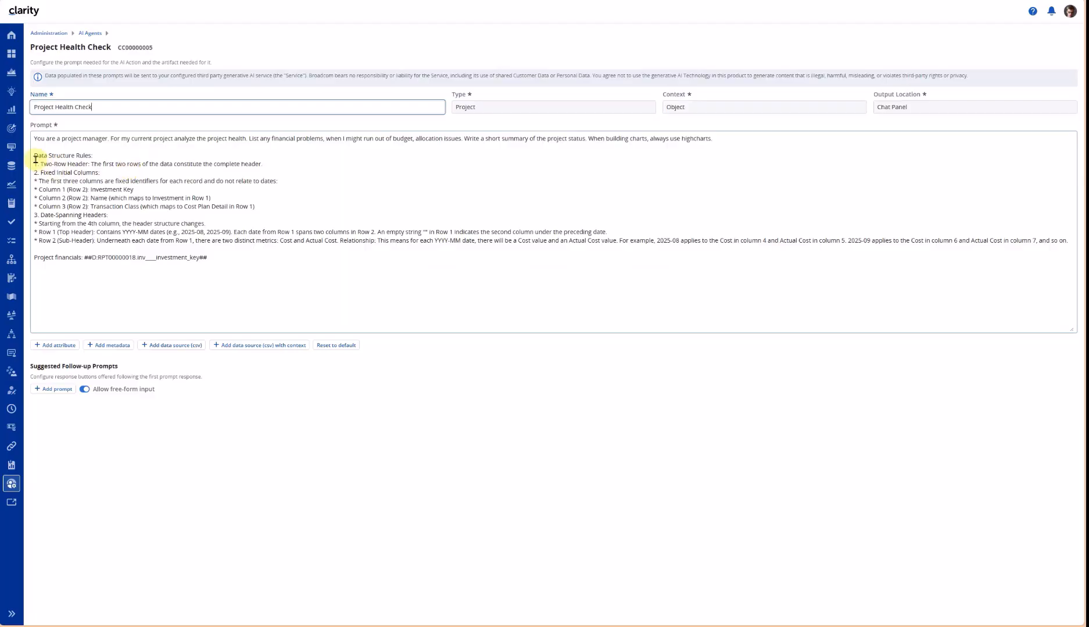
- Examine the Data Structure Rules and the highcharts instruction in the prompt, and return to the AI agents list
{"action": "left_click_drag", "start_coordinate": [34, 156], "coordinate": [499, 239]}
{"action": "left_click", "coordinate": [65, 154]}
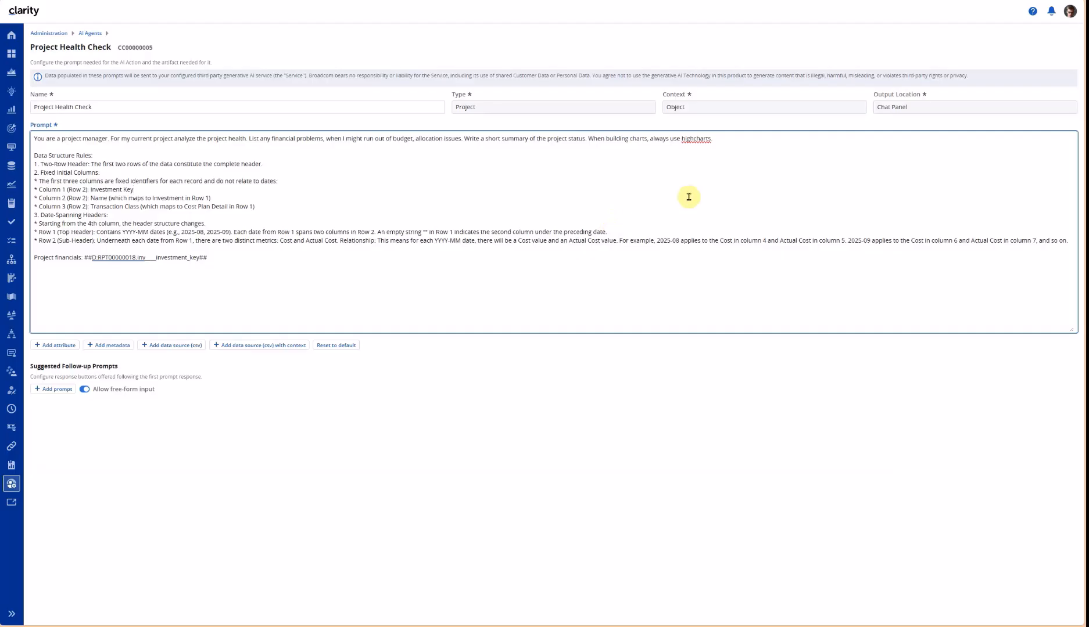
{"action": "left_click_drag", "start_coordinate": [714, 139], "coordinate": [666, 139]}
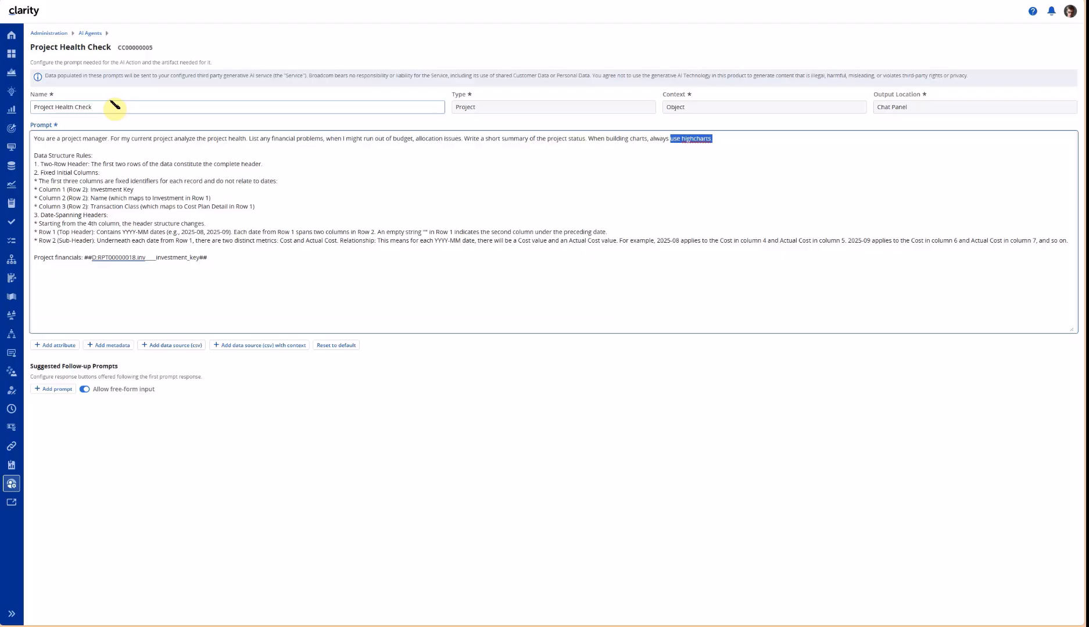
{"action": "left_click", "coordinate": [90, 33]}
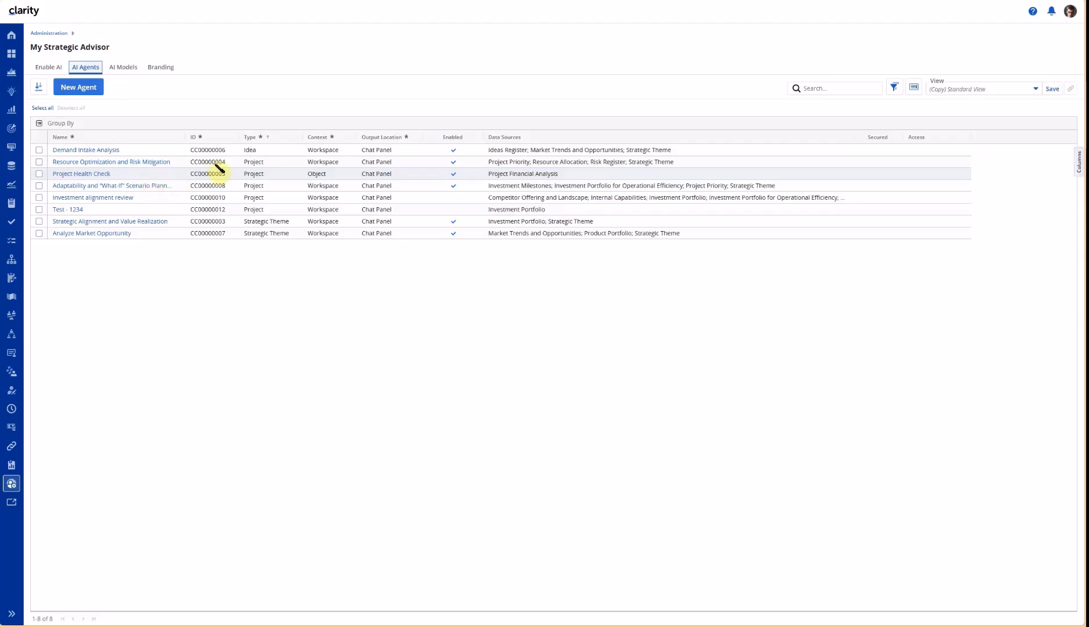
{"action": "left_click", "coordinate": [173, 176]}
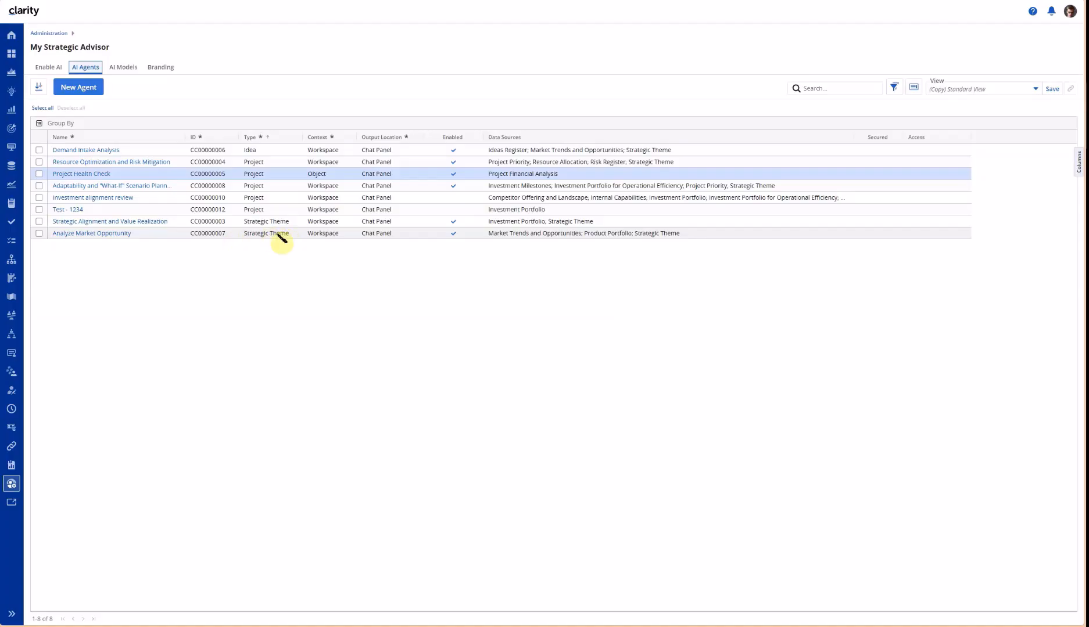
- Open the Strategic Theme investments and run the Strategic Alignment and Value Realization agent on them
{"action": "left_click", "coordinate": [12, 111]}
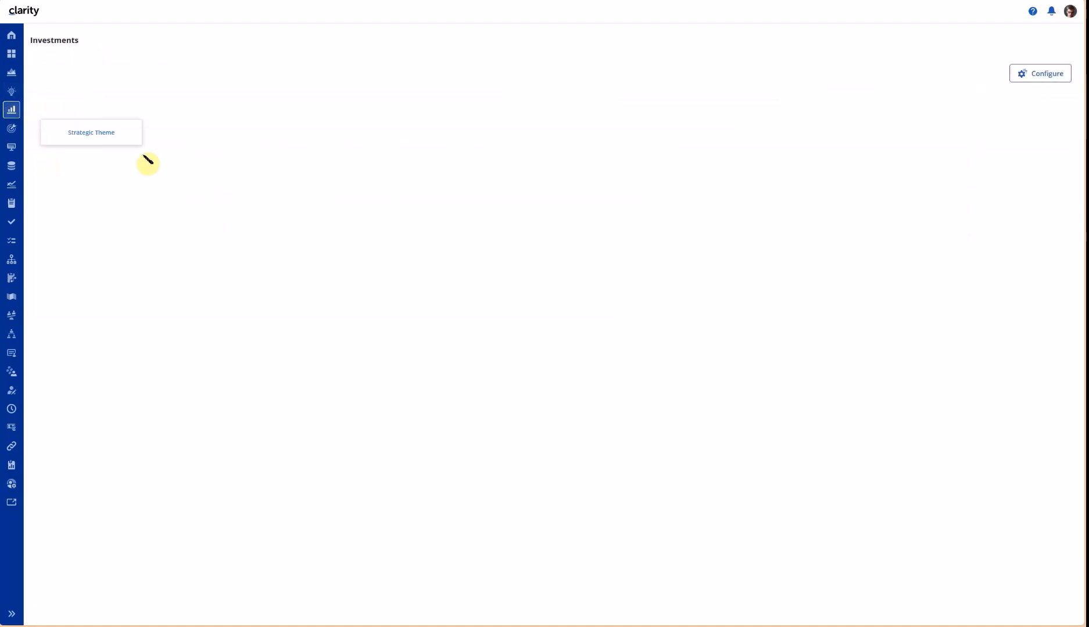
{"action": "left_click", "coordinate": [91, 133]}
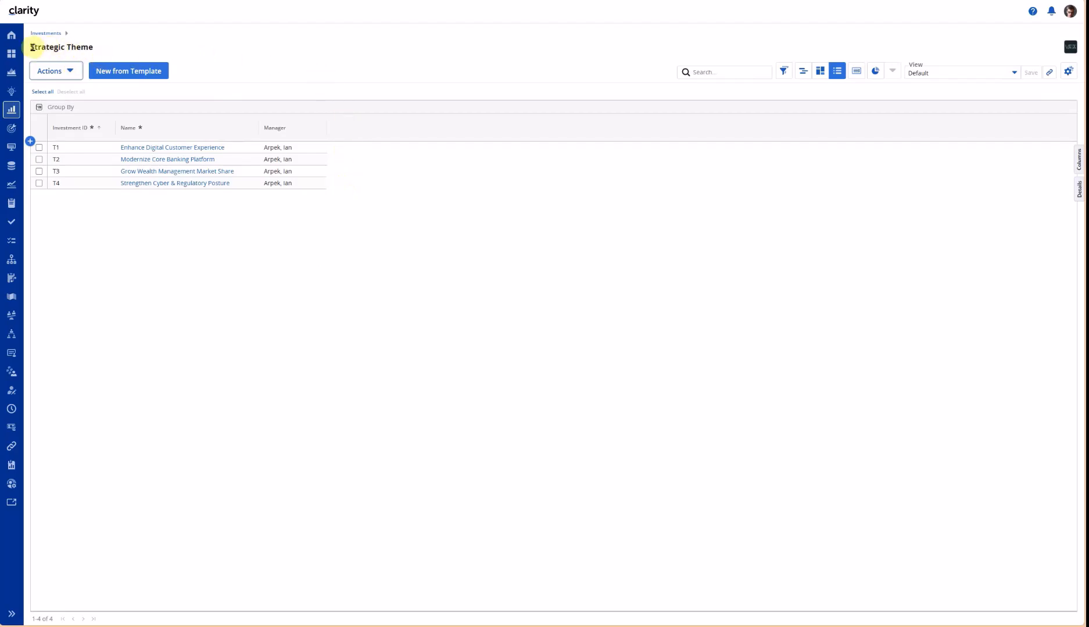
{"action": "left_click_drag", "start_coordinate": [30, 47], "coordinate": [110, 51]}
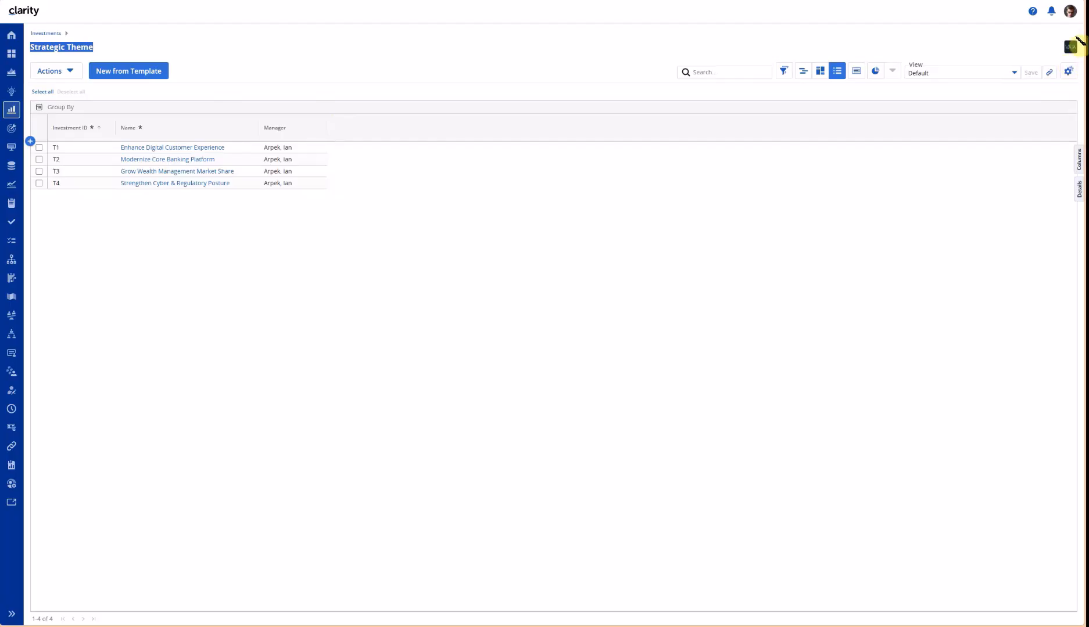
{"action": "left_click", "coordinate": [124, 49]}
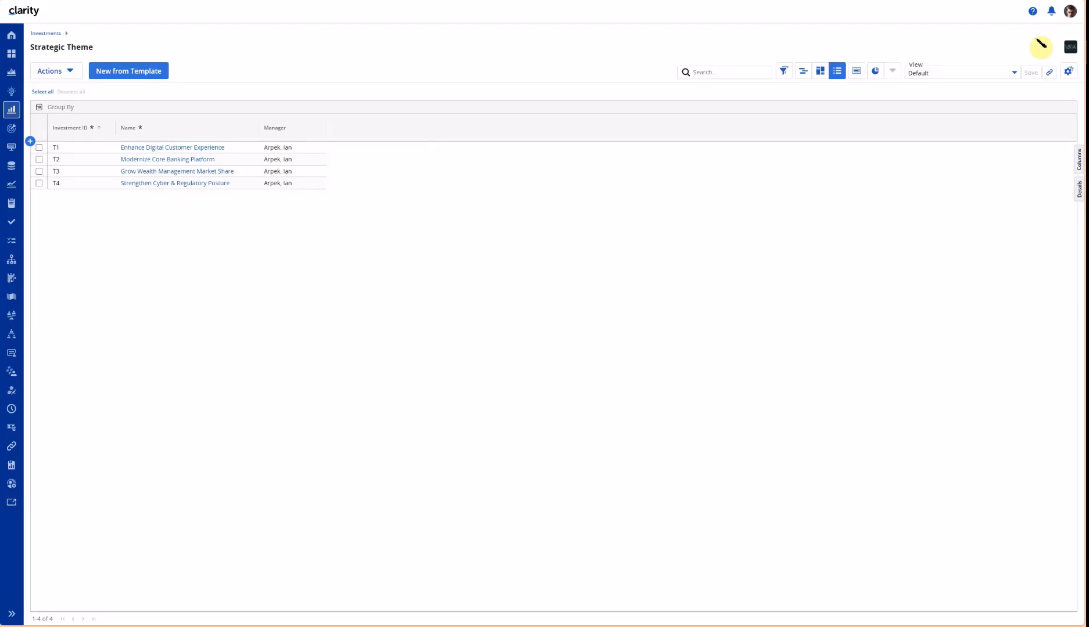
{"action": "left_click", "coordinate": [1071, 49]}
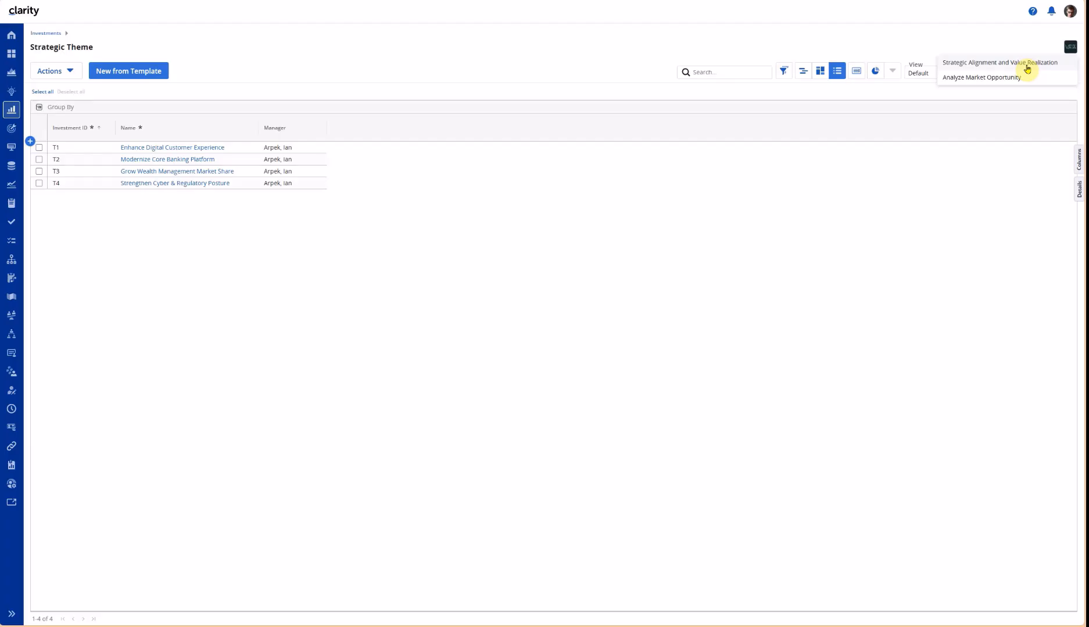
{"action": "left_click", "coordinate": [986, 63]}
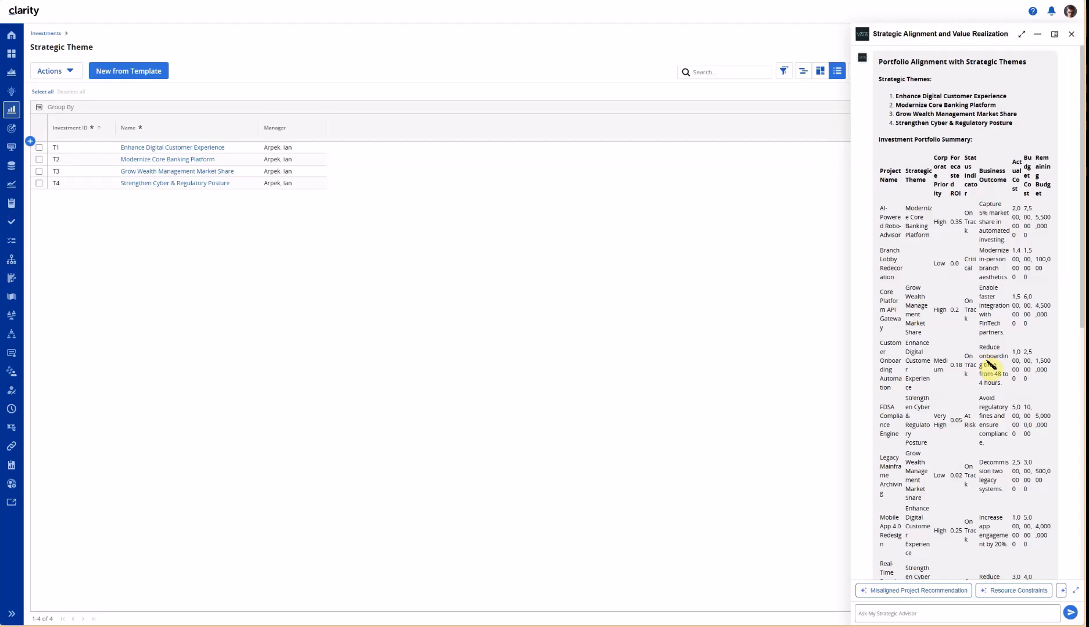
- Widen the agent's chat panel and read through the portfolio alignment response down to its conclusion
{"action": "left_click", "coordinate": [1020, 37]}
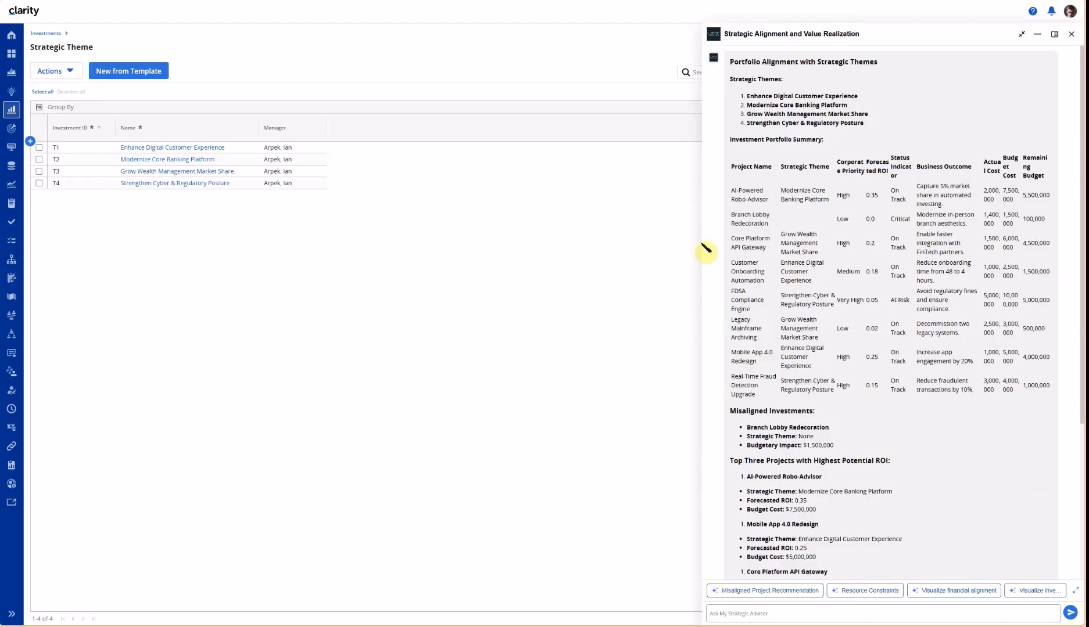
{"action": "left_click_drag", "start_coordinate": [703, 243], "coordinate": [501, 277]}
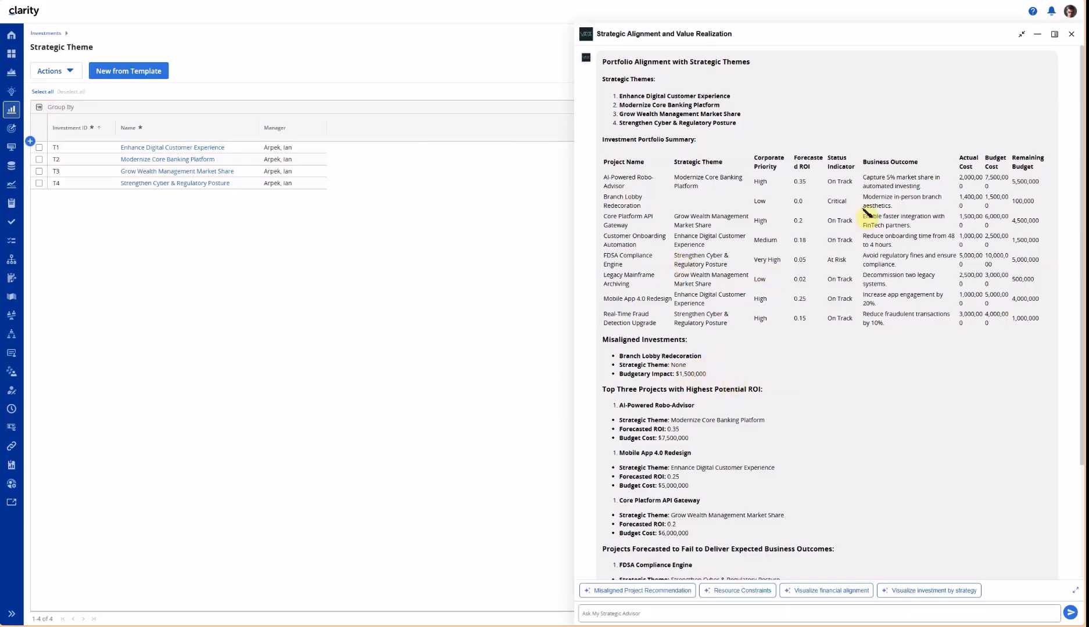
{"action": "scroll", "coordinate": [816, 376], "scroll_direction": "down", "scroll_amount": 3}
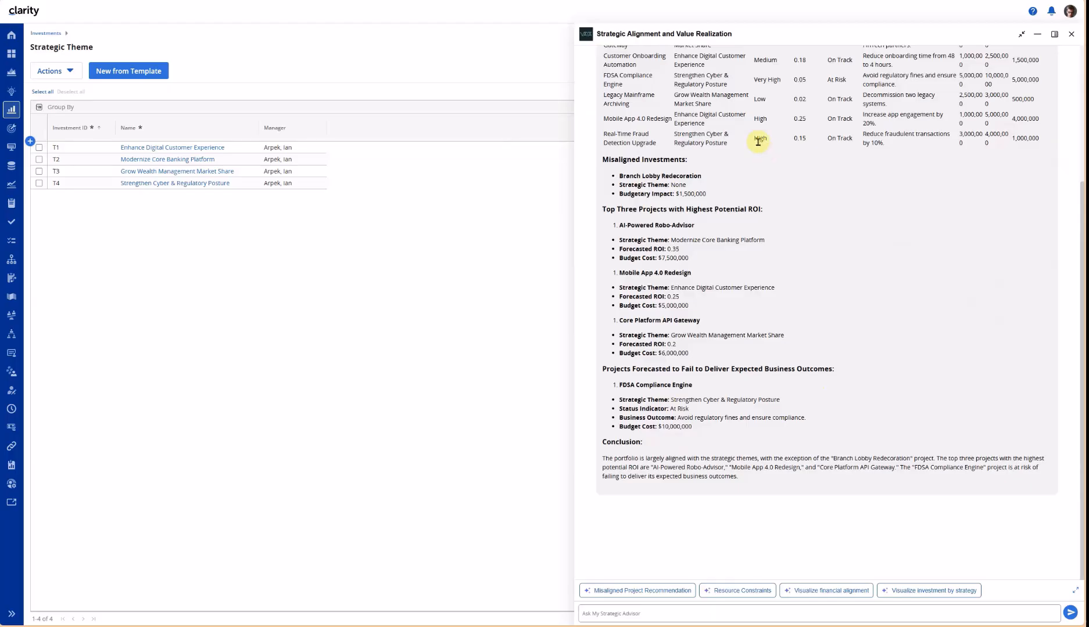
{"action": "scroll", "coordinate": [865, 278], "scroll_direction": "up", "scroll_amount": 2}
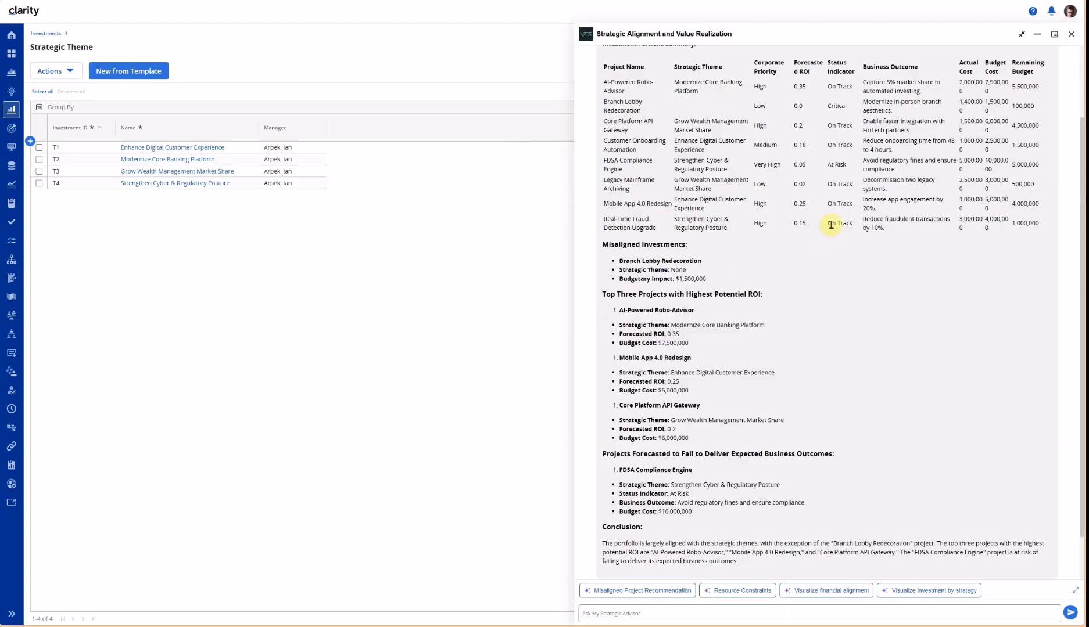
- Minimize the agent chat, open the Branch Lobby Redecoration project, and restore the chat over its properties
{"action": "left_click", "coordinate": [1038, 37]}
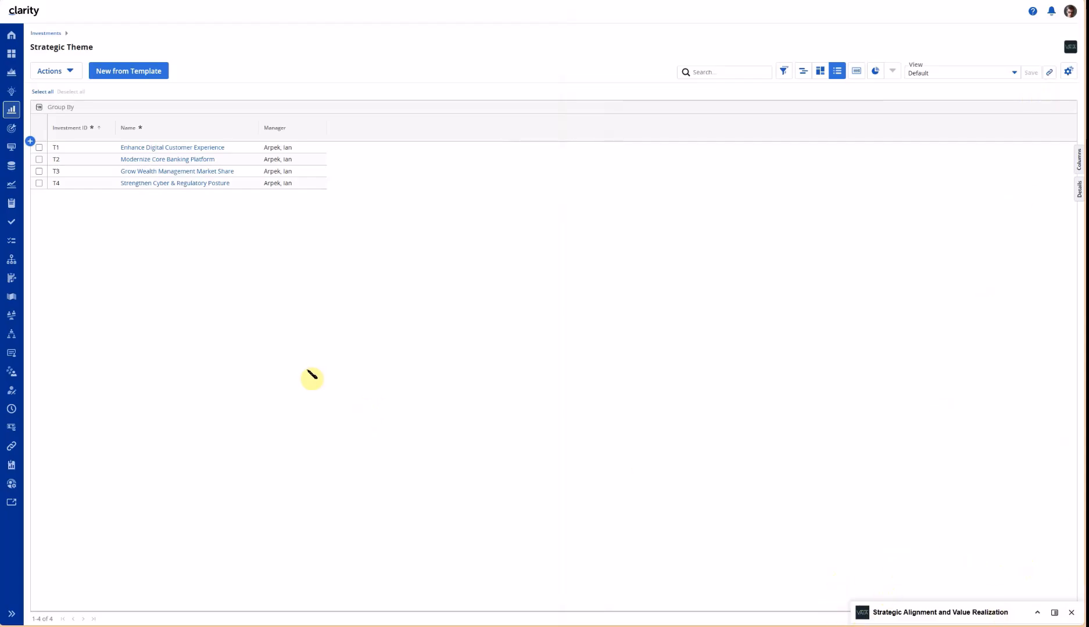
{"action": "left_click", "coordinate": [12, 74]}
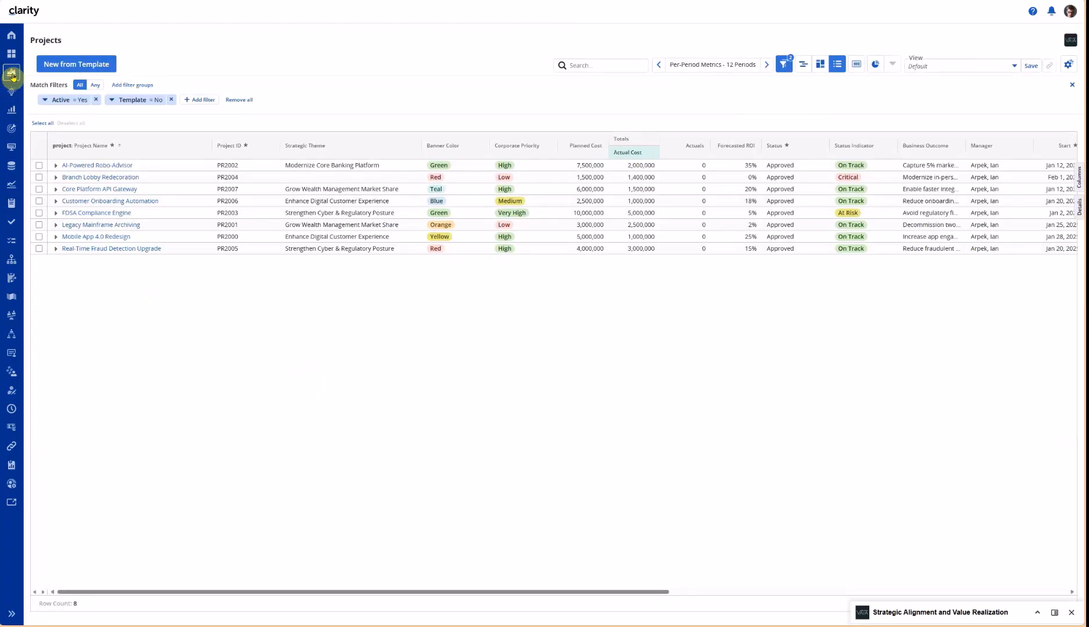
{"action": "left_click", "coordinate": [81, 180]}
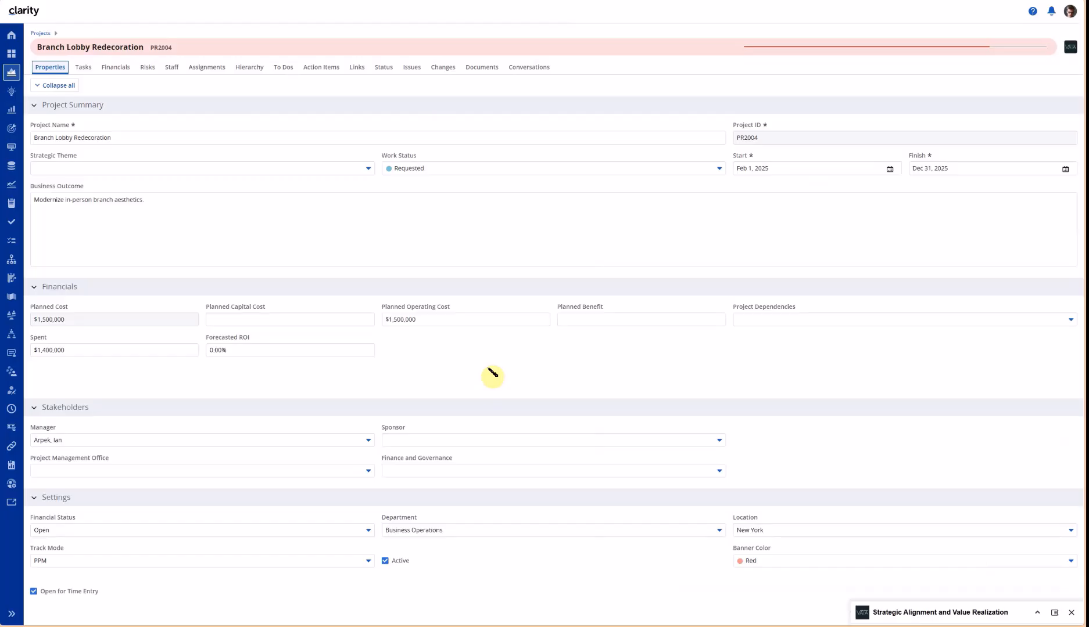
{"action": "left_click", "coordinate": [1038, 612]}
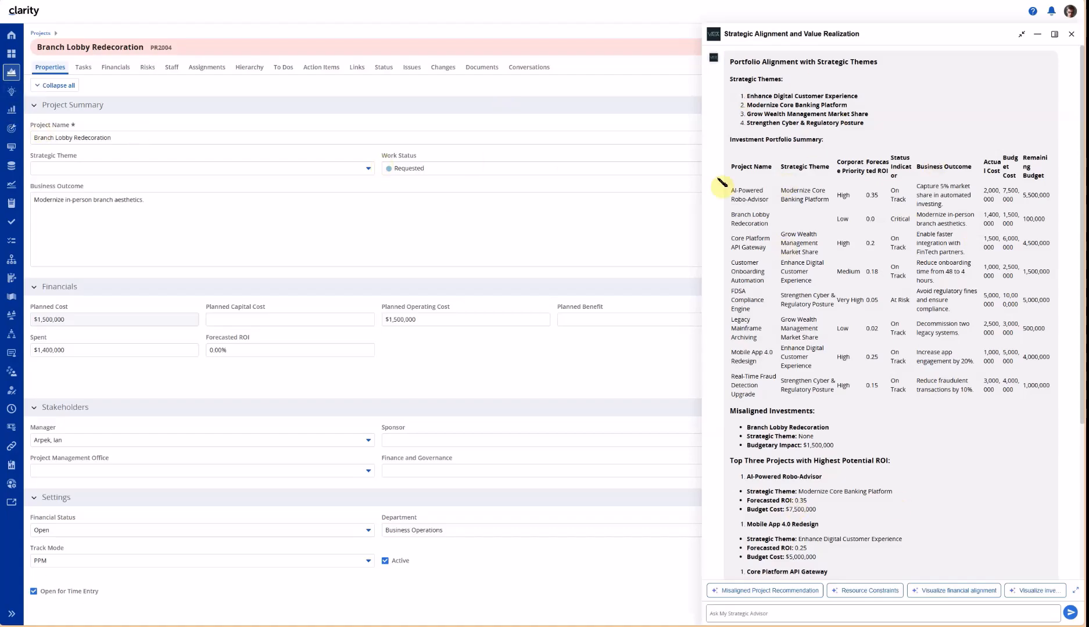
- Dock the agent chat beside the Ideas list, and undock it again on the Branch Lobby Redecoration project
{"action": "left_click", "coordinate": [11, 92]}
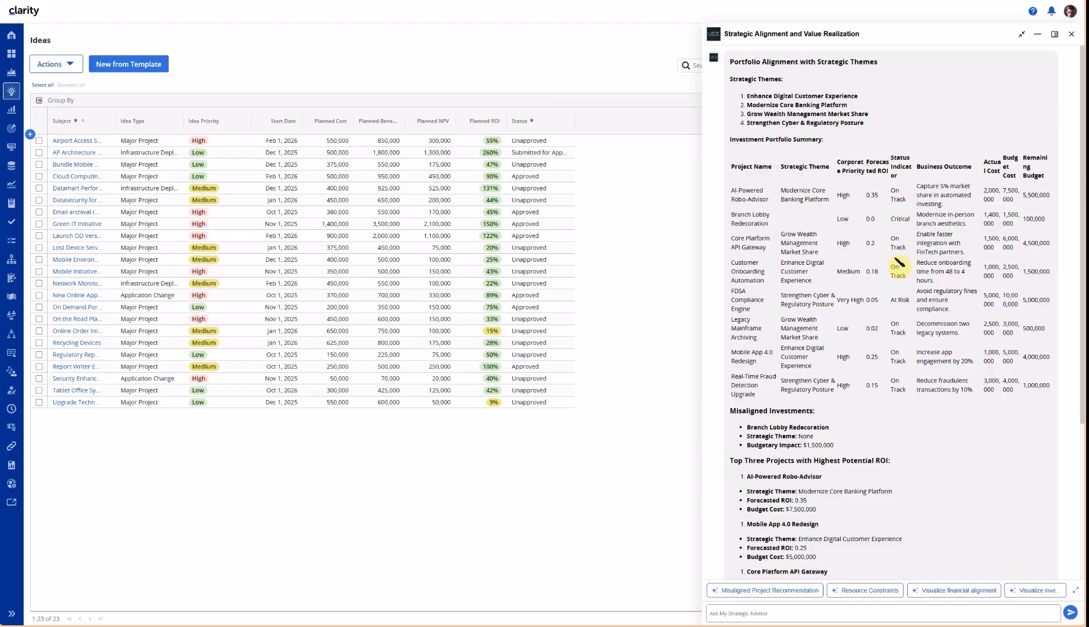
{"action": "left_click", "coordinate": [1054, 35]}
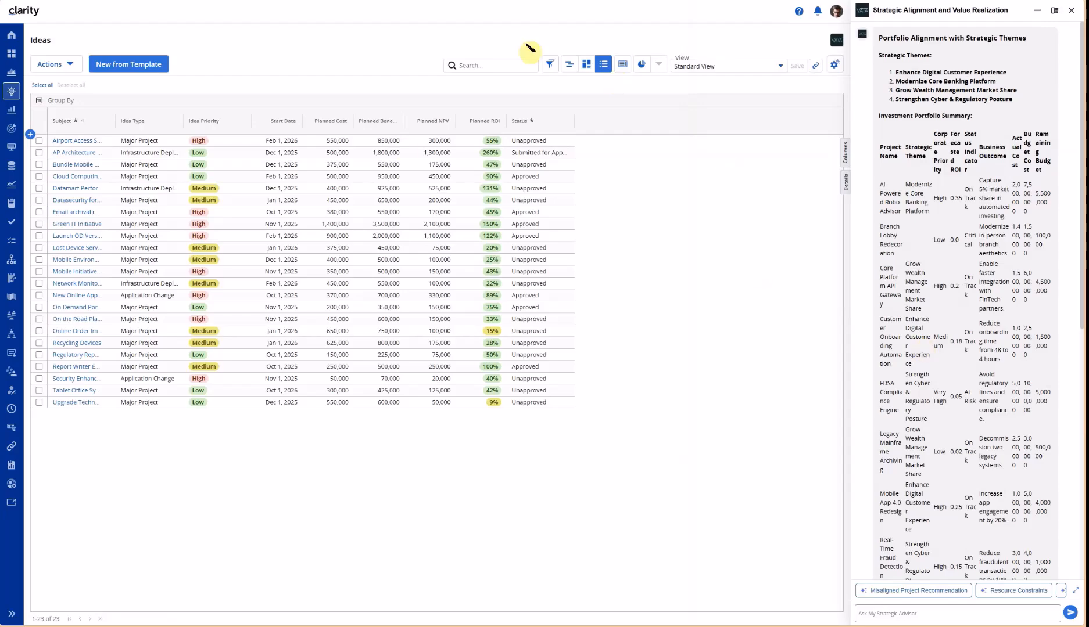
{"action": "left_click", "coordinate": [12, 72]}
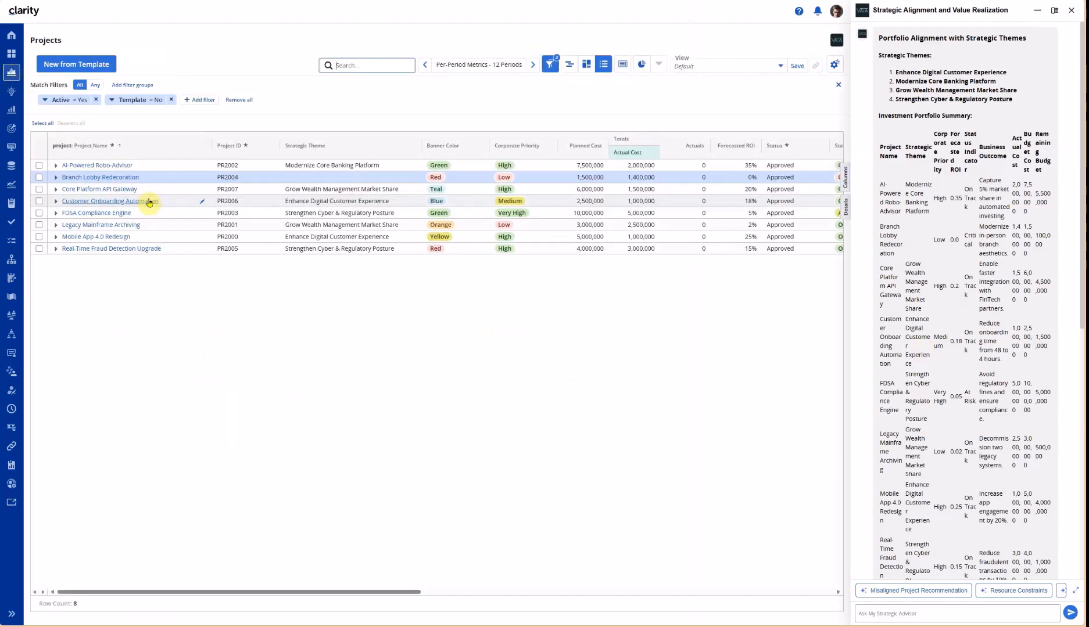
{"action": "left_click", "coordinate": [87, 177]}
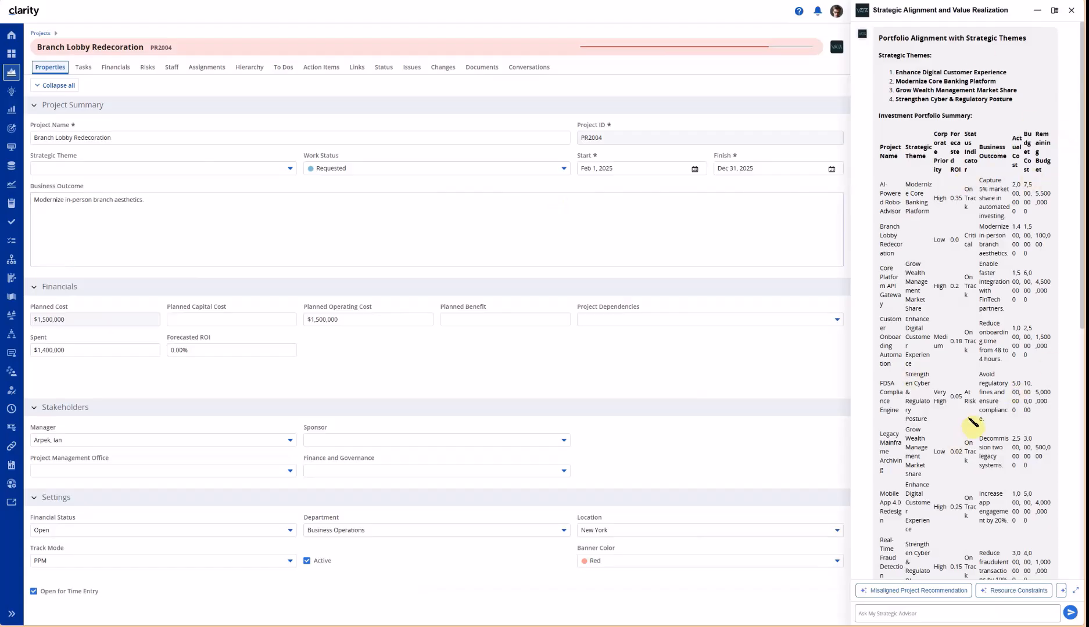
{"action": "left_click", "coordinate": [1053, 17]}
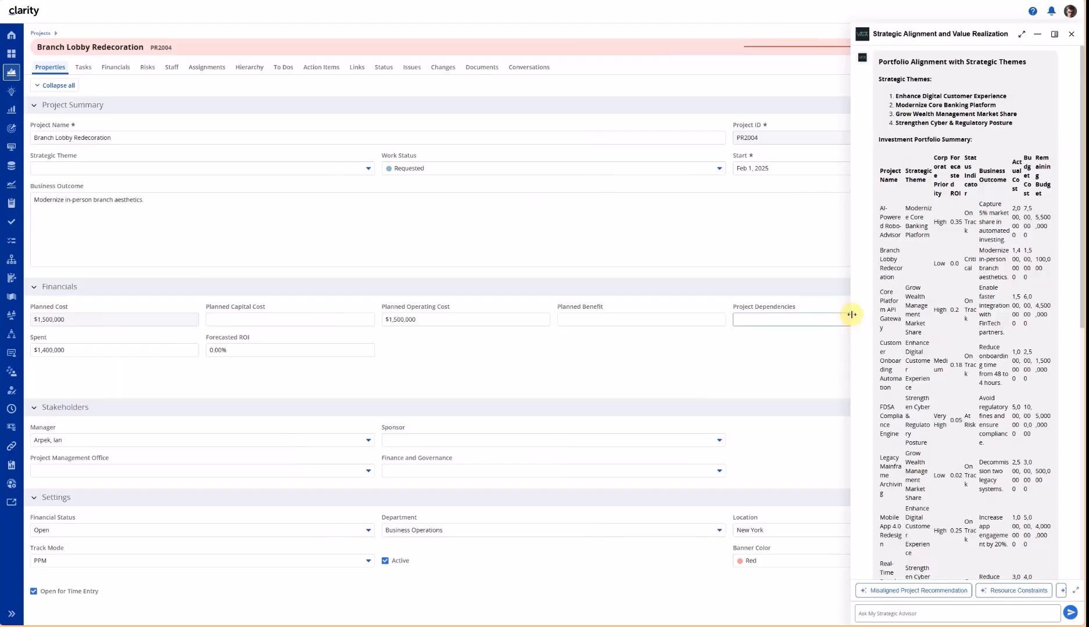
- Widen the chat panel and run the "Visualize investment by strategy" follow-up prompt to chart the investments
{"action": "left_click_drag", "start_coordinate": [851, 314], "coordinate": [602, 333]}
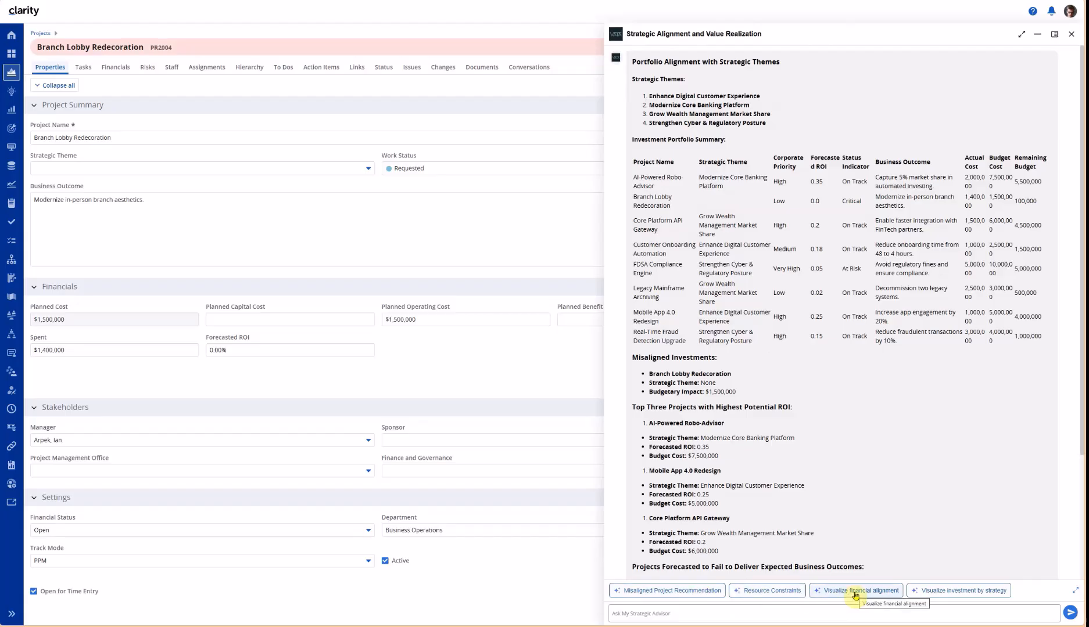
{"action": "left_click", "coordinate": [958, 593]}
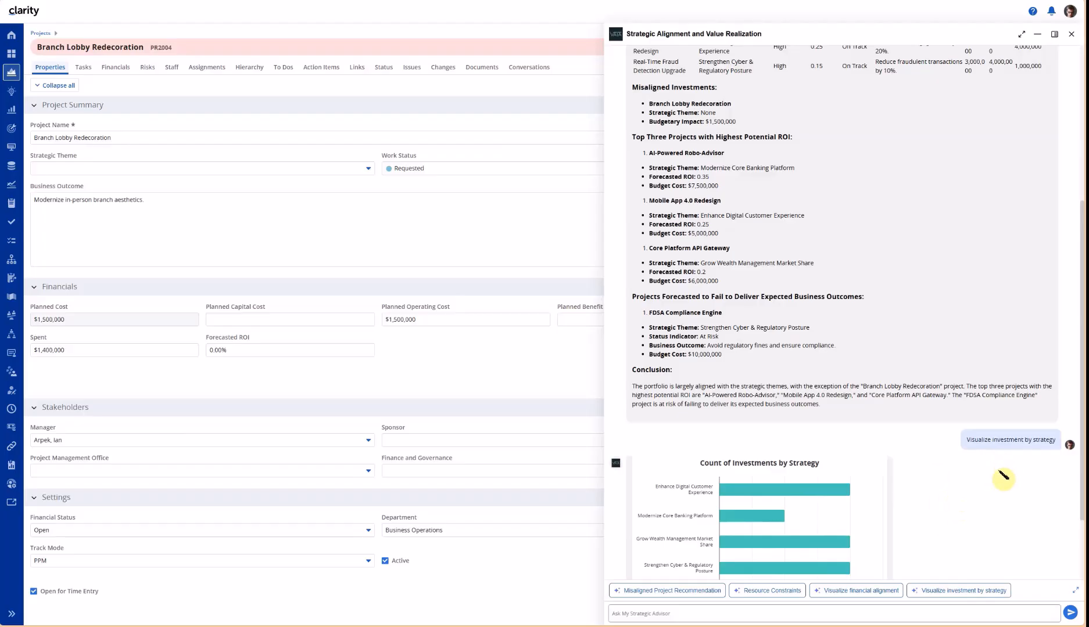
{"action": "scroll", "coordinate": [1002, 476], "scroll_direction": "down", "scroll_amount": 1}
{"action": "scroll", "coordinate": [1002, 475], "scroll_direction": "down", "scroll_amount": 1}
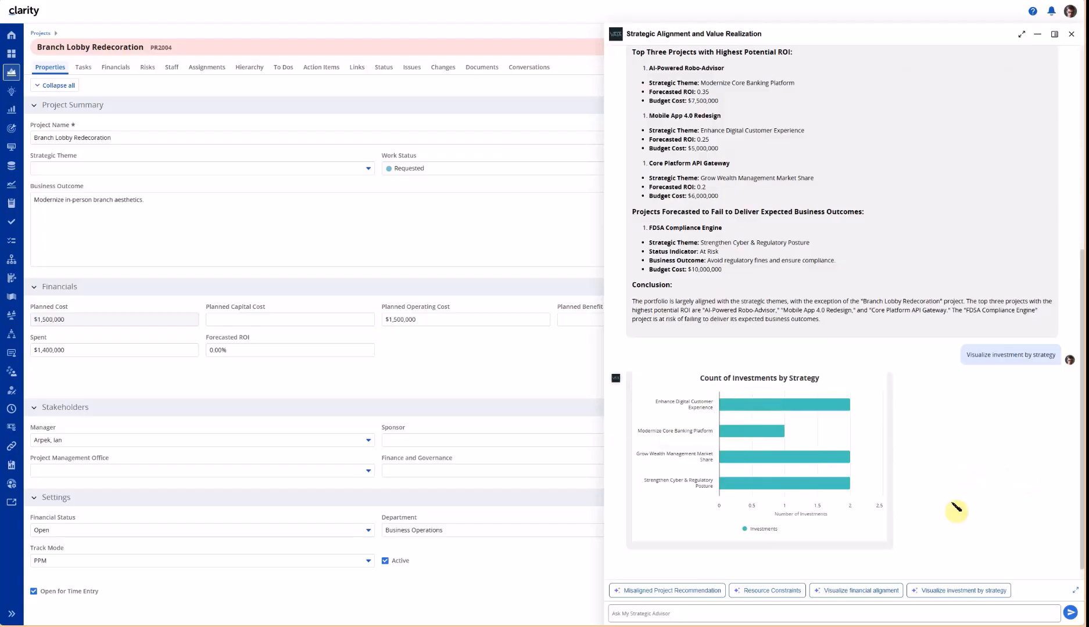
- Run the "Misaligned Project Recommendation" follow-up prompt and read the realignment and divestment options through to the conclusion
{"action": "left_click", "coordinate": [668, 594]}
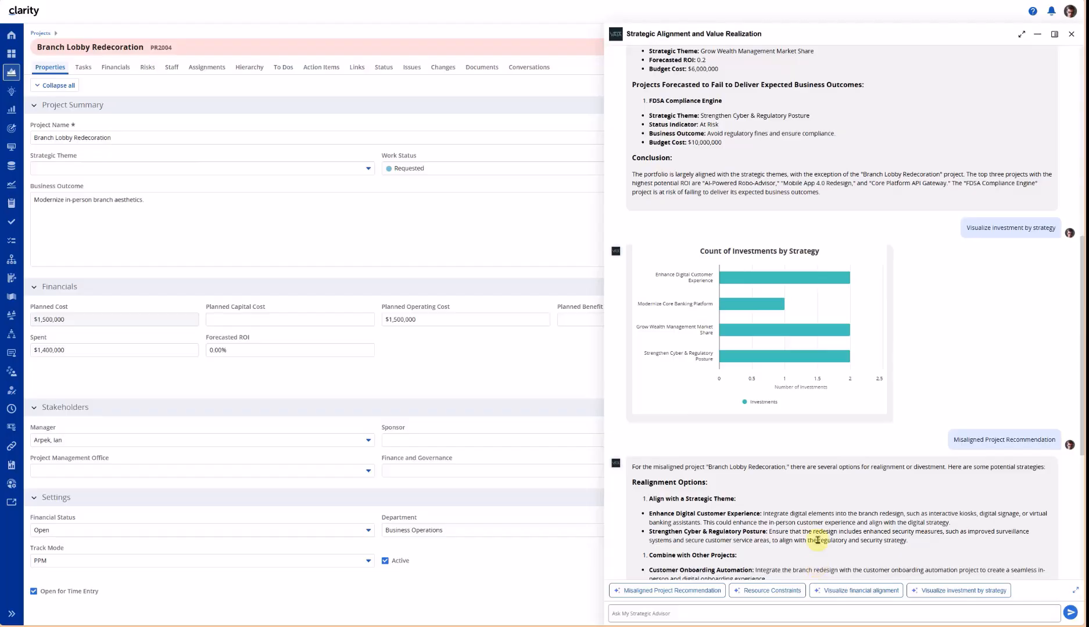
{"action": "scroll", "coordinate": [817, 523], "scroll_direction": "down", "scroll_amount": 2}
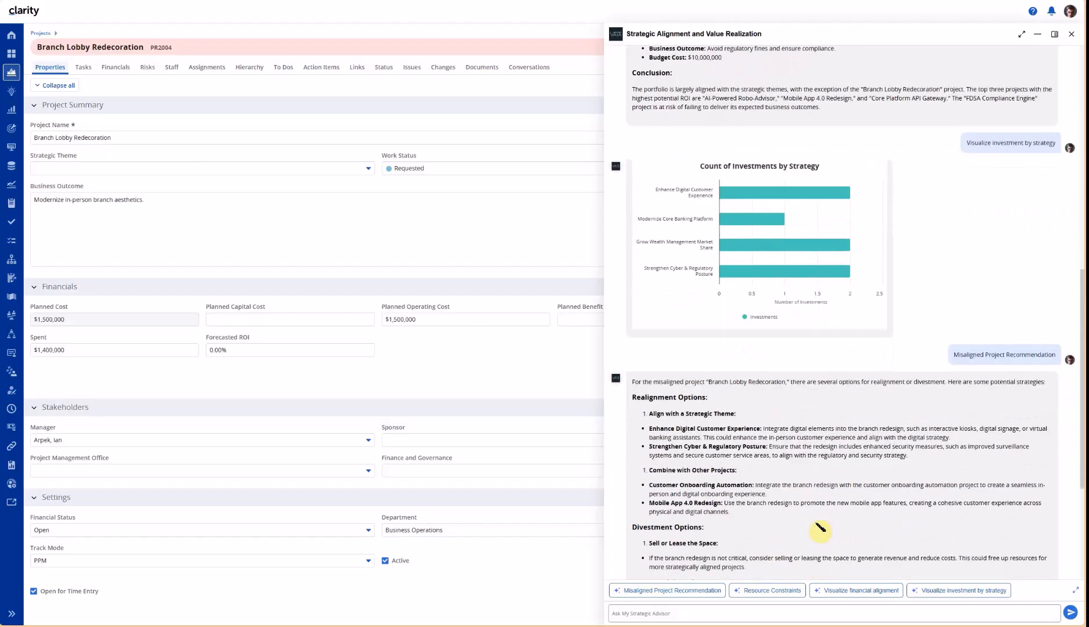
{"action": "scroll", "coordinate": [820, 528], "scroll_direction": "down", "scroll_amount": 2}
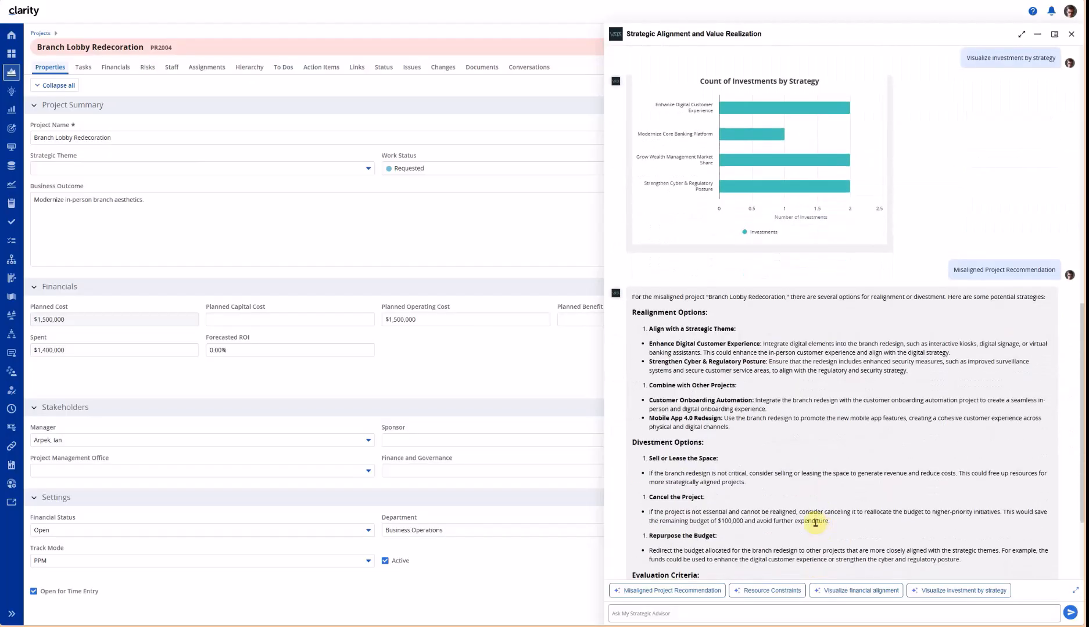
{"action": "scroll", "coordinate": [833, 515], "scroll_direction": "down", "scroll_amount": 4}
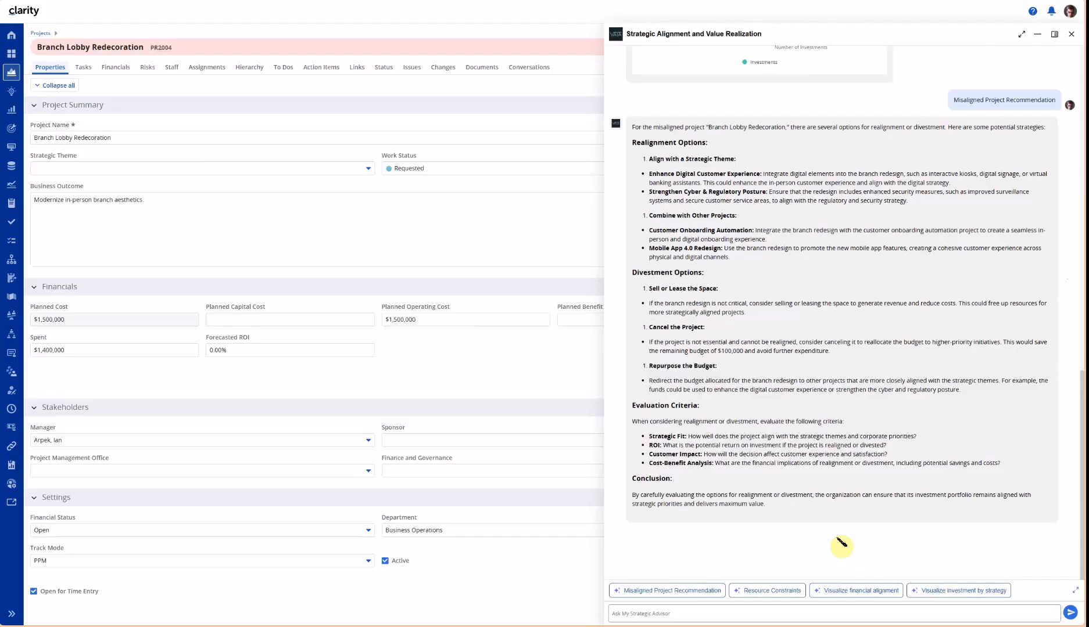
- Ask the agent "What are my resource constraints for the high priority project?", review its answer, and close the chat
{"action": "left_click", "coordinate": [648, 616]}
{"action": "type", "text": "What are m"}
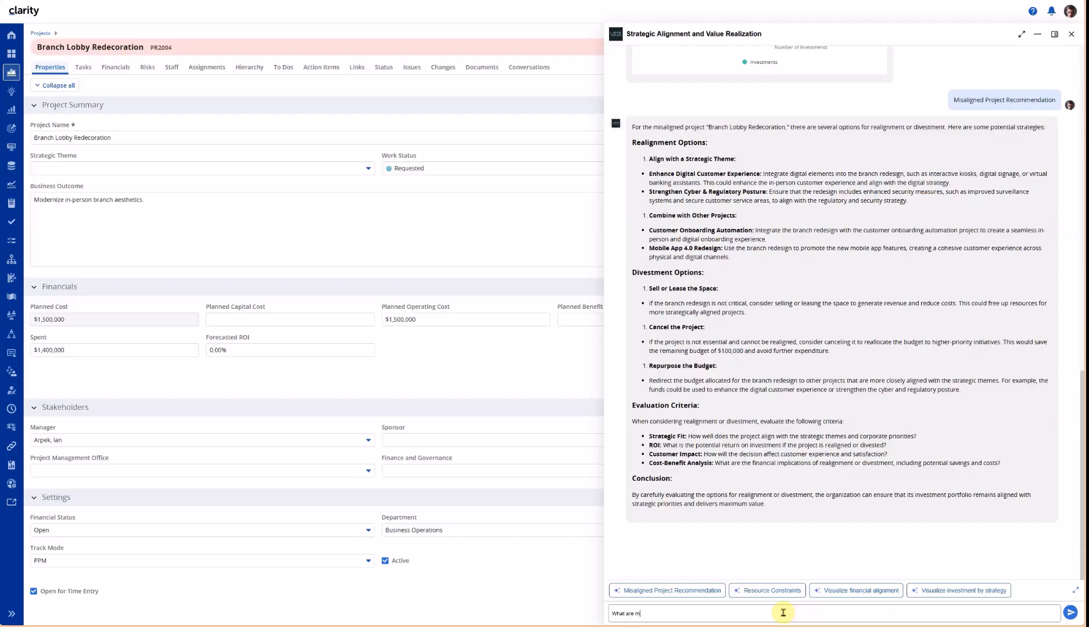
{"action": "type", "text": "y resource constraints for the high"}
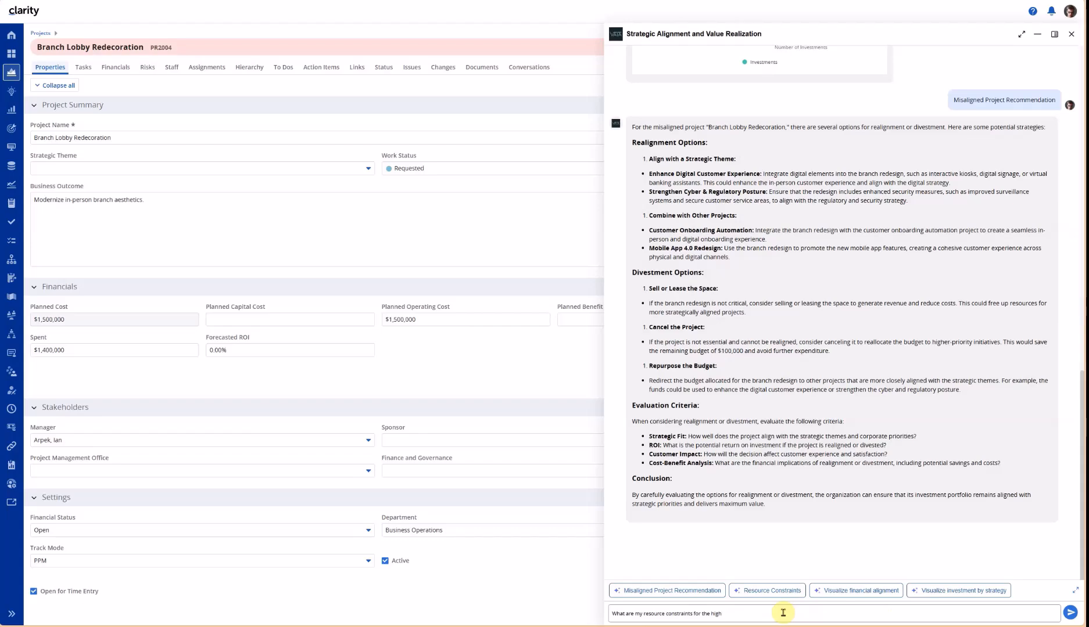
{"action": "type", "text": " priority project?"}
{"action": "key", "text": "Return"}
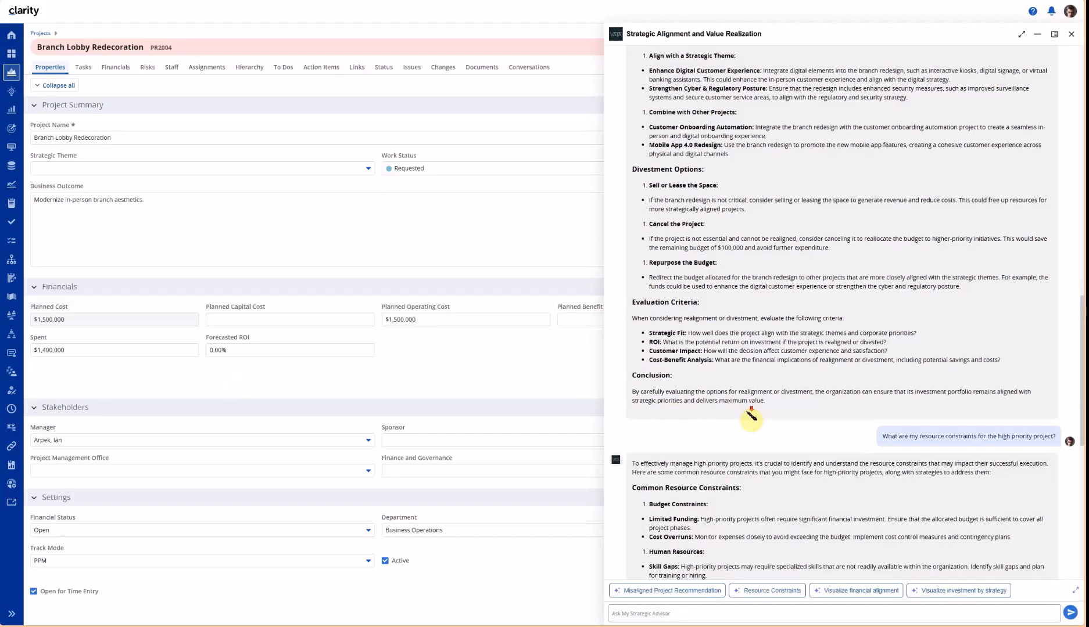
{"action": "scroll", "coordinate": [749, 415], "scroll_direction": "down", "scroll_amount": 3}
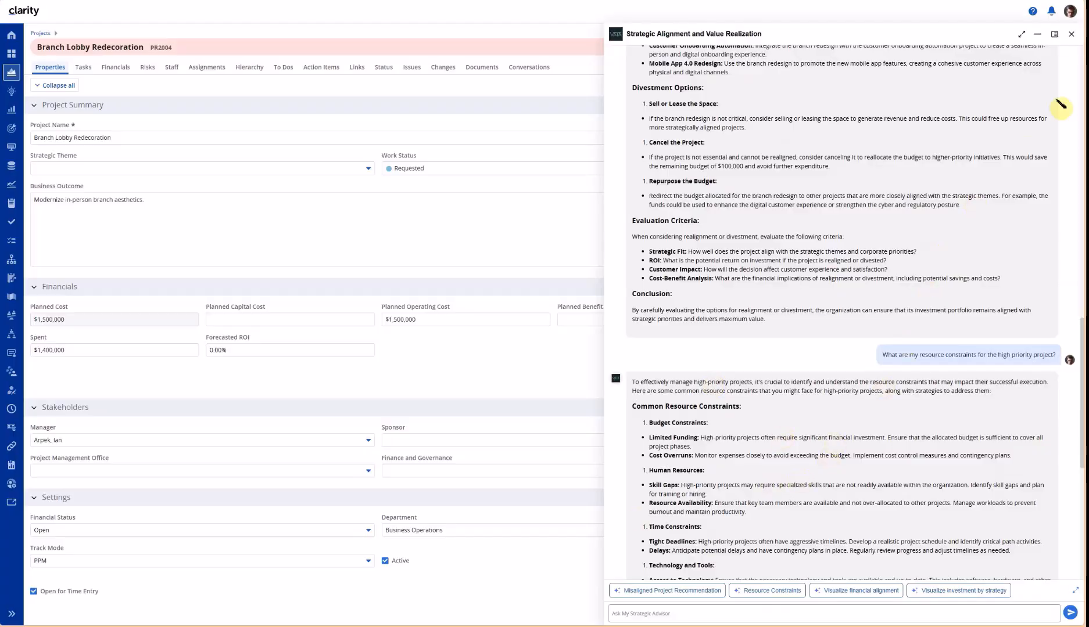
{"action": "left_click", "coordinate": [1070, 34]}
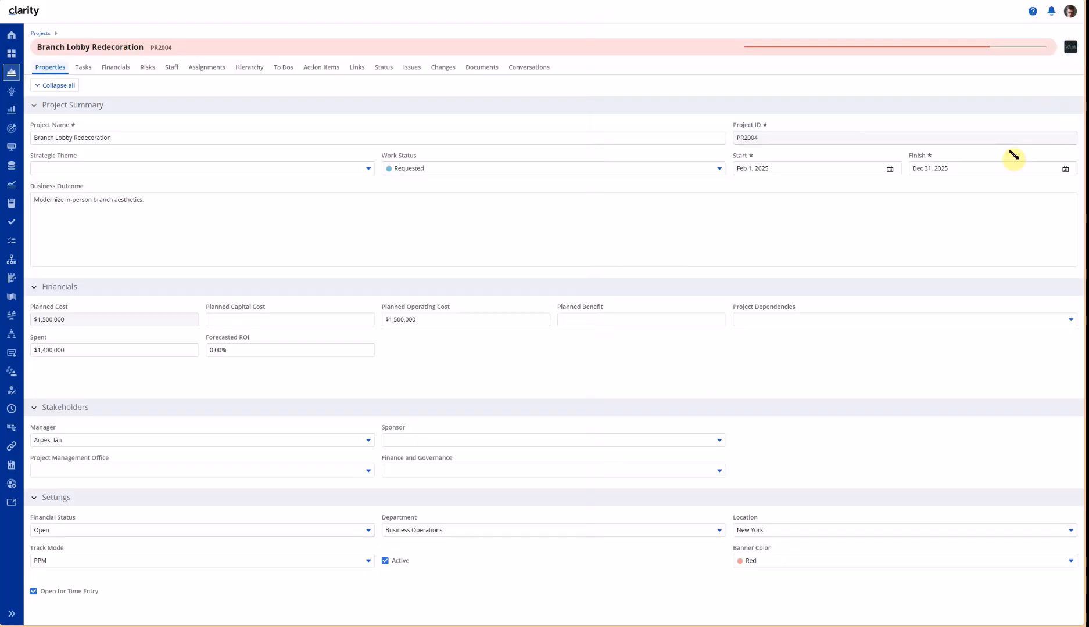
- Run the Adaptability and "What-If" Scenario Planning agent on the Projects list and read its budget reduction analysis to the end
{"action": "left_click", "coordinate": [12, 73]}
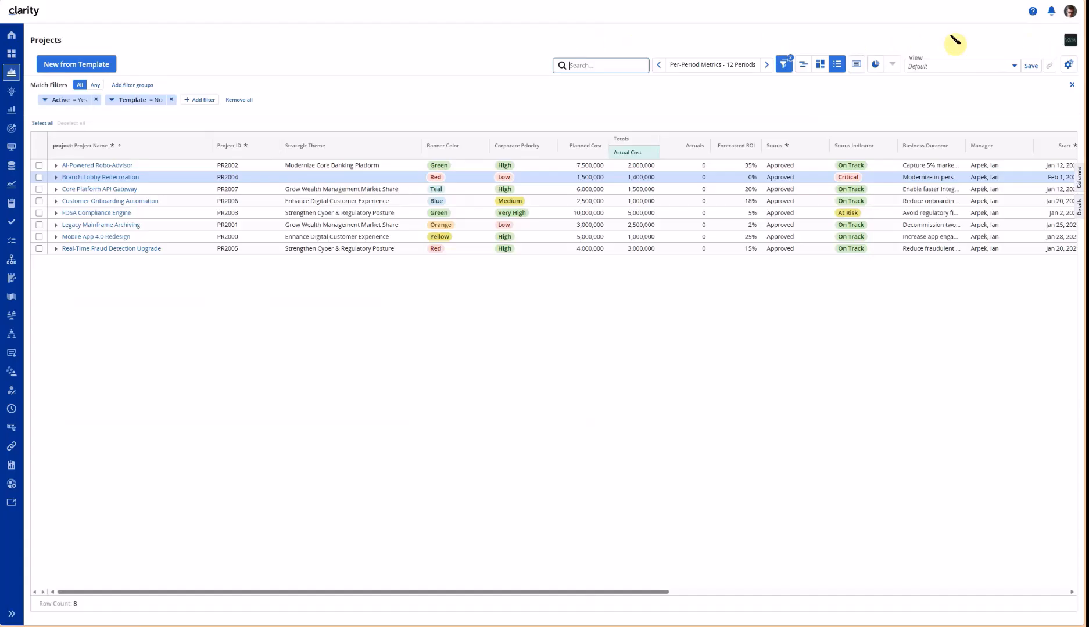
{"action": "left_click", "coordinate": [1070, 41]}
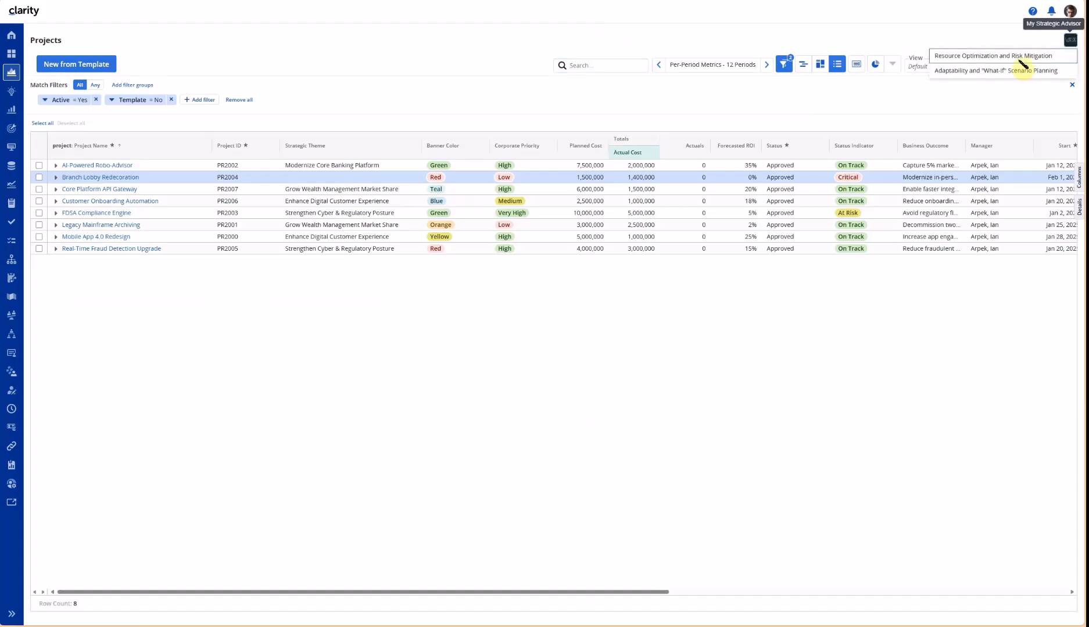
{"action": "left_click", "coordinate": [963, 72]}
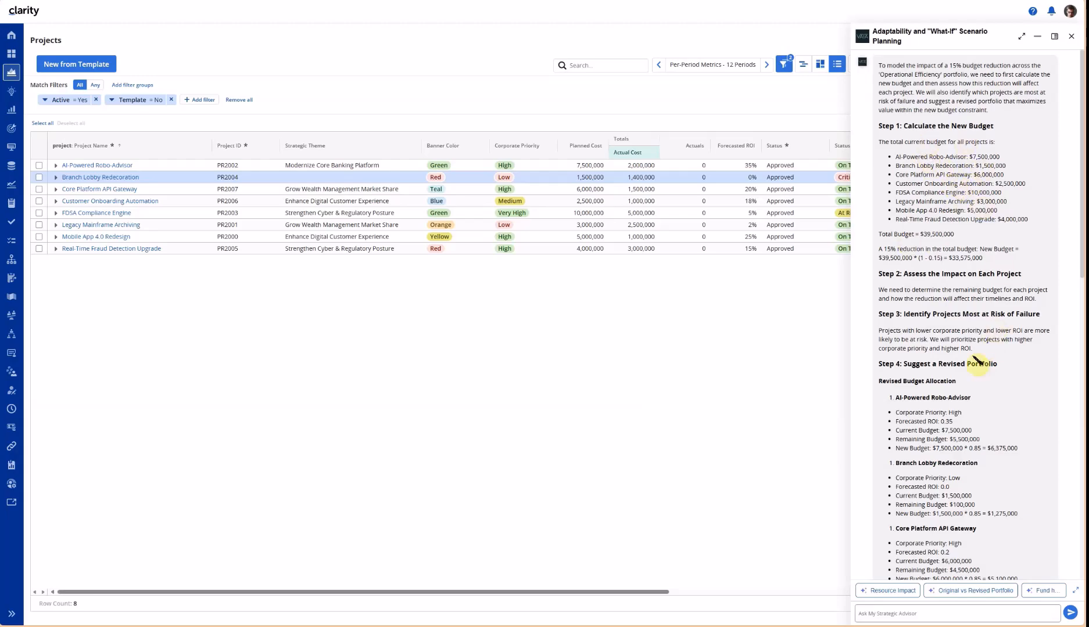
{"action": "scroll", "coordinate": [949, 319], "scroll_direction": "down", "scroll_amount": 3}
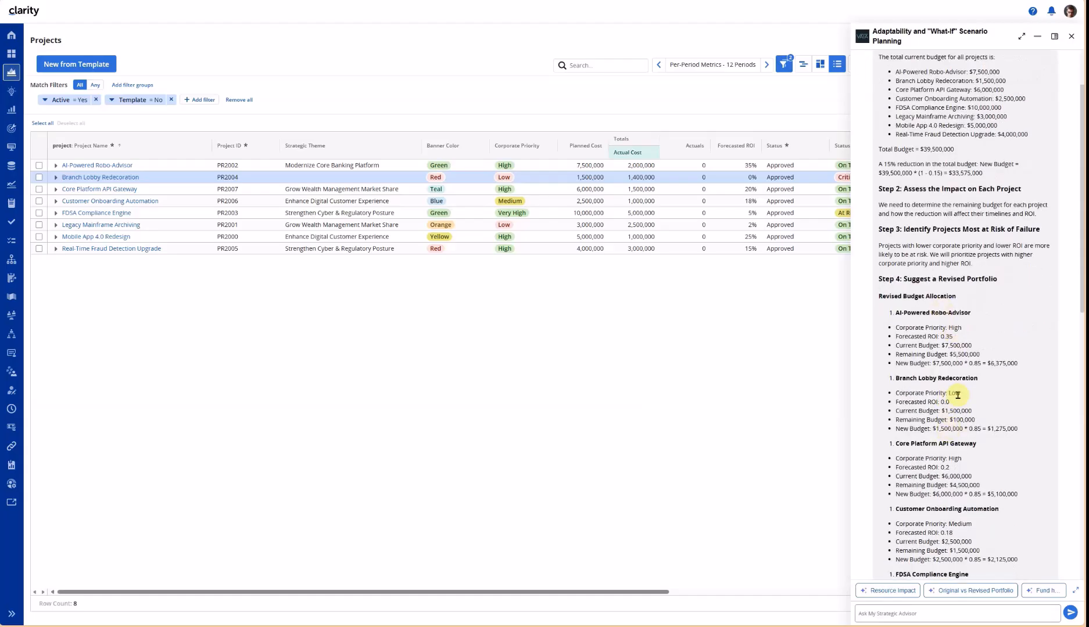
{"action": "scroll", "coordinate": [965, 444], "scroll_direction": "down", "scroll_amount": 1}
{"action": "scroll", "coordinate": [965, 444], "scroll_direction": "down", "scroll_amount": 15}
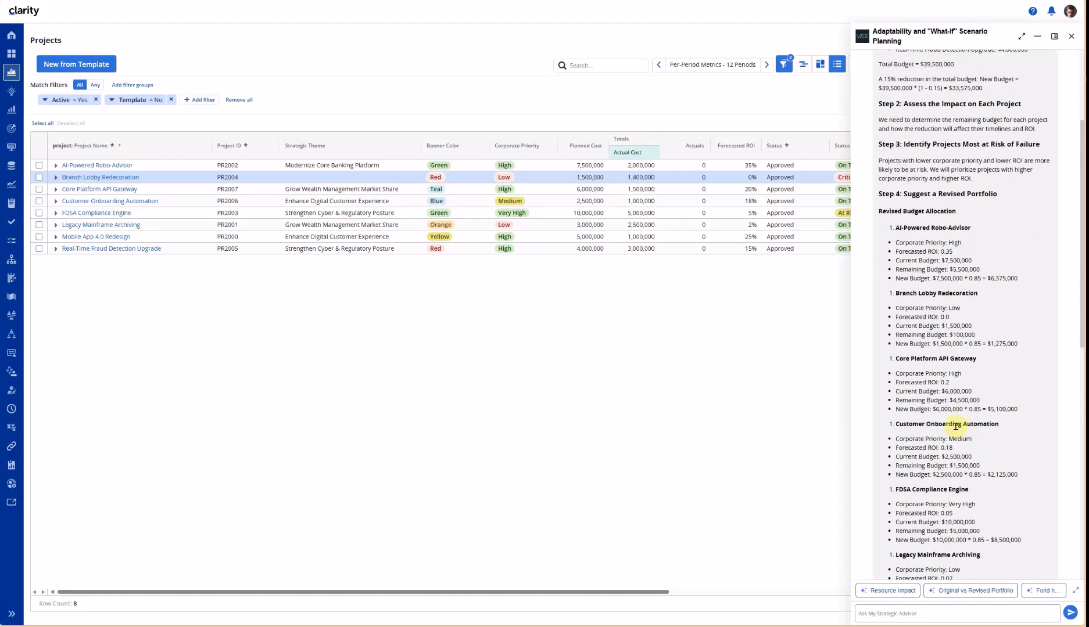
{"action": "scroll", "coordinate": [957, 440], "scroll_direction": "down", "scroll_amount": 5}
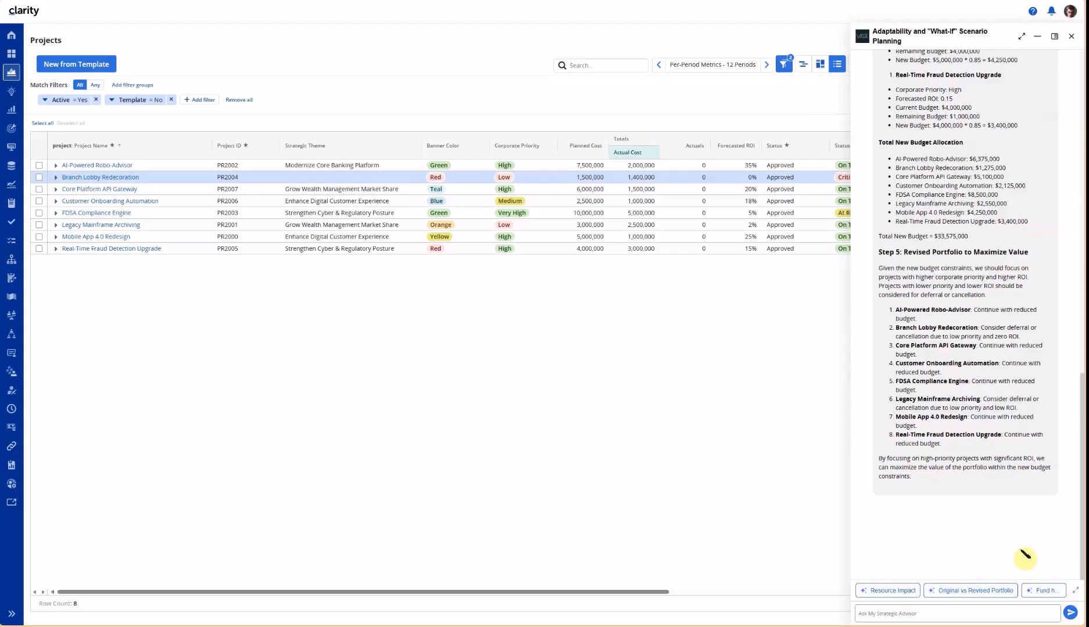
- Check all the available follow-up prompts, then run "Resource Impact" and review the resource allocation response
{"action": "left_click", "coordinate": [1077, 592]}
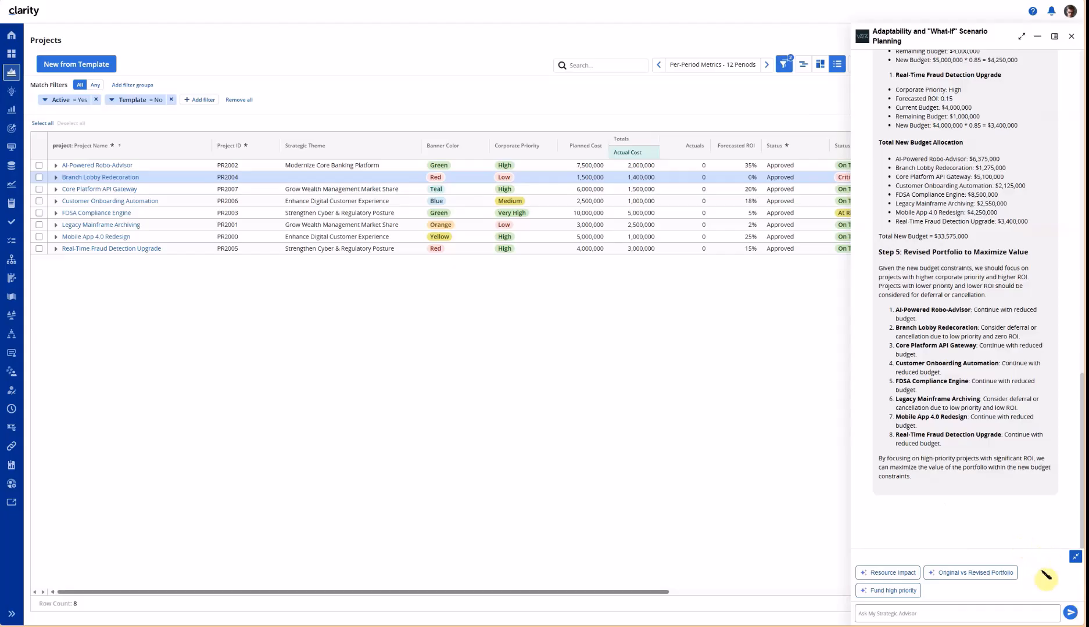
{"action": "left_click", "coordinate": [1075, 556]}
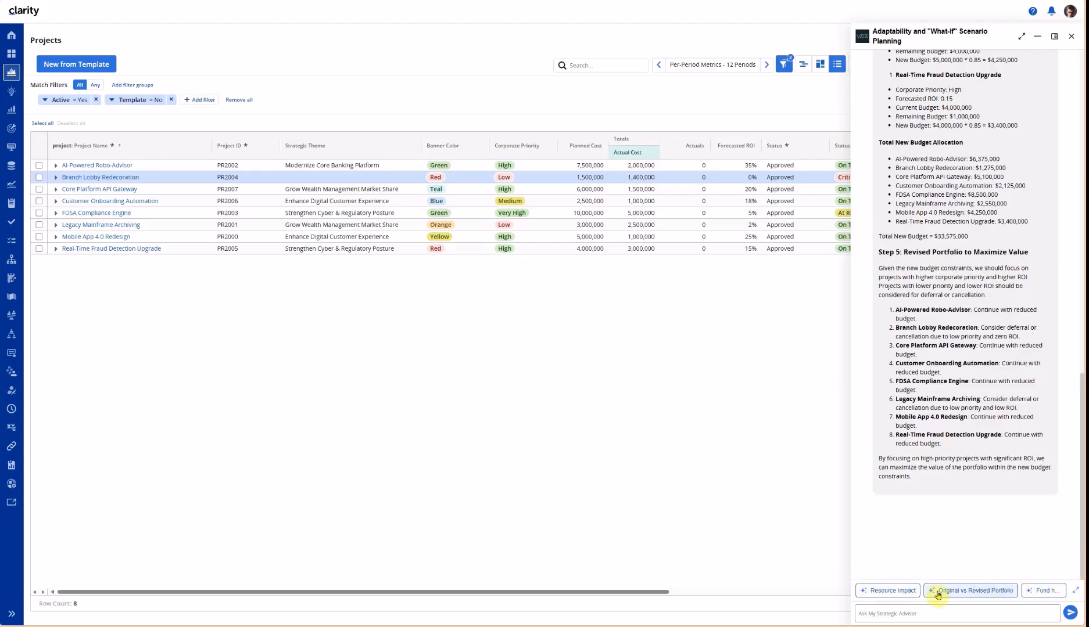
{"action": "left_click", "coordinate": [901, 594]}
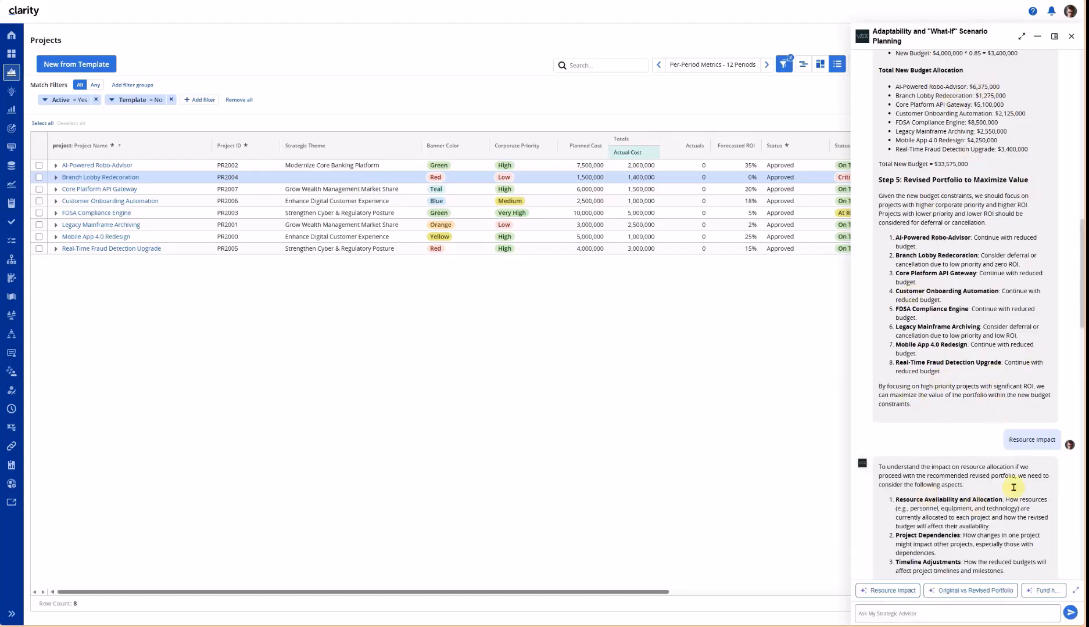
{"action": "scroll", "coordinate": [1033, 374], "scroll_direction": "down", "scroll_amount": 2}
{"action": "scroll", "coordinate": [992, 300], "scroll_direction": "down", "scroll_amount": 1}
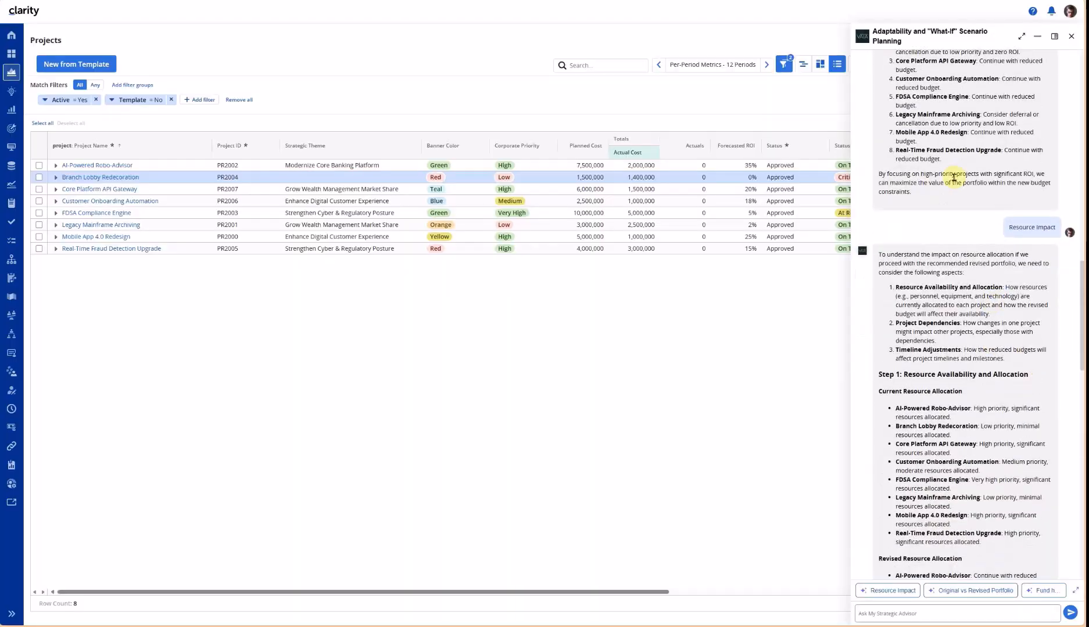
{"action": "scroll", "coordinate": [1001, 345], "scroll_direction": "down", "scroll_amount": 2}
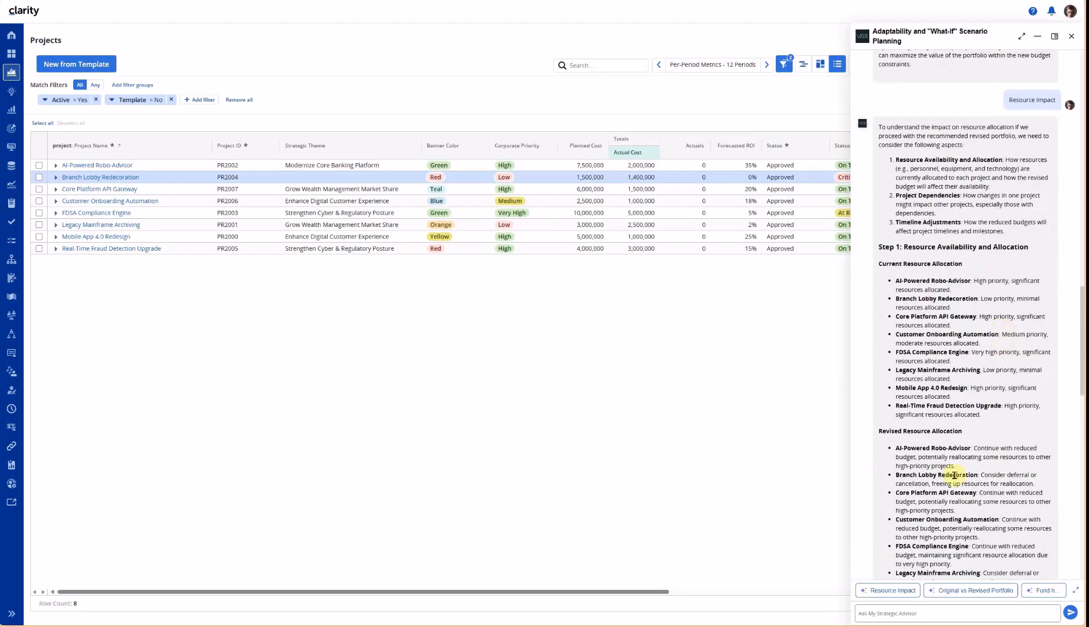
- Run the "Fund high priority" follow-up prompt, read which projects to cut or defer, and close the agent chat
{"action": "left_click", "coordinate": [1043, 590]}
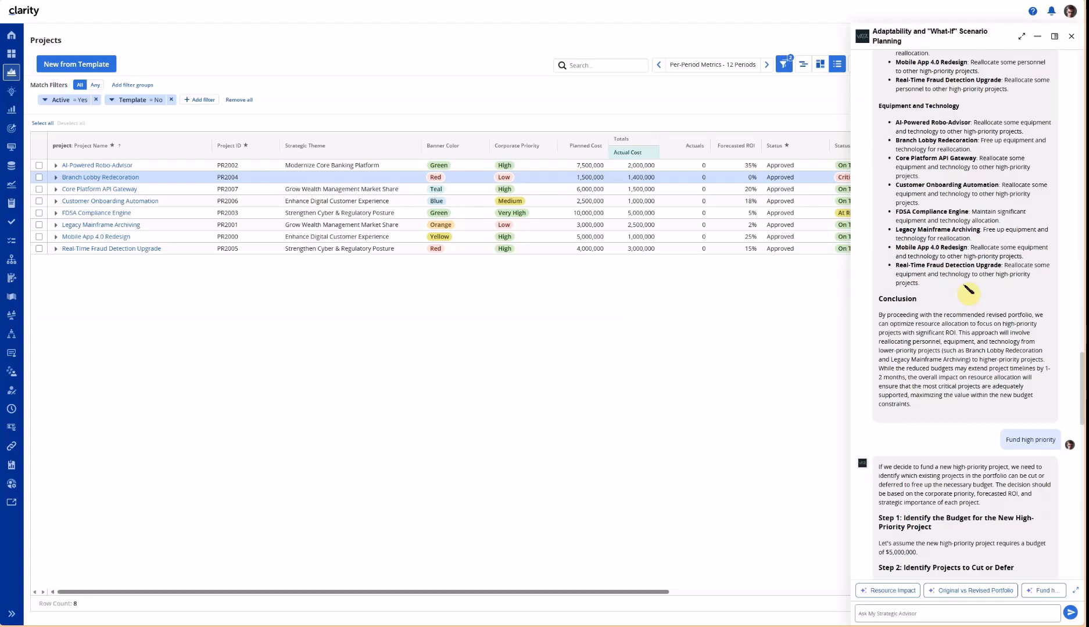
{"action": "scroll", "coordinate": [970, 366], "scroll_direction": "down", "scroll_amount": 4}
{"action": "scroll", "coordinate": [969, 366], "scroll_direction": "down", "scroll_amount": 7}
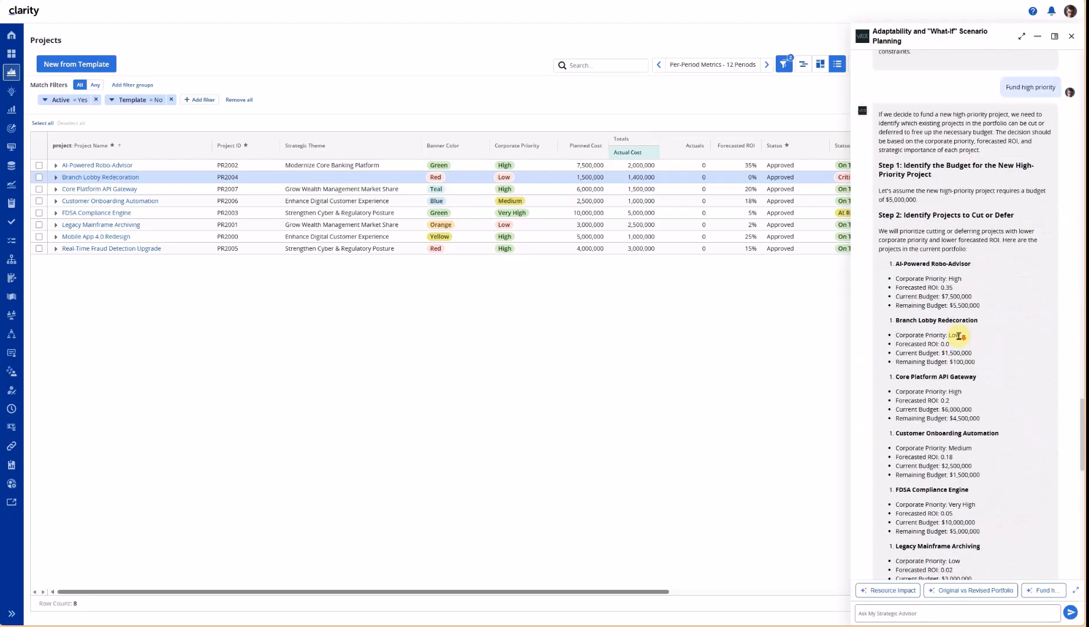
{"action": "scroll", "coordinate": [959, 336], "scroll_direction": "down", "scroll_amount": 1}
{"action": "scroll", "coordinate": [959, 335], "scroll_direction": "down", "scroll_amount": 4}
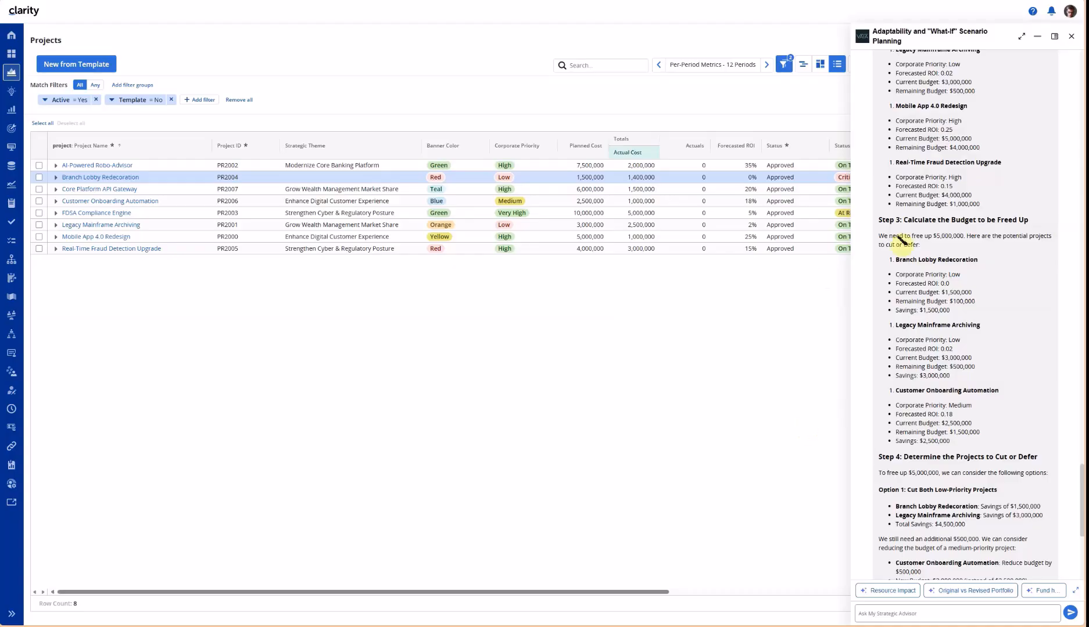
{"action": "left_click", "coordinate": [1070, 36]}
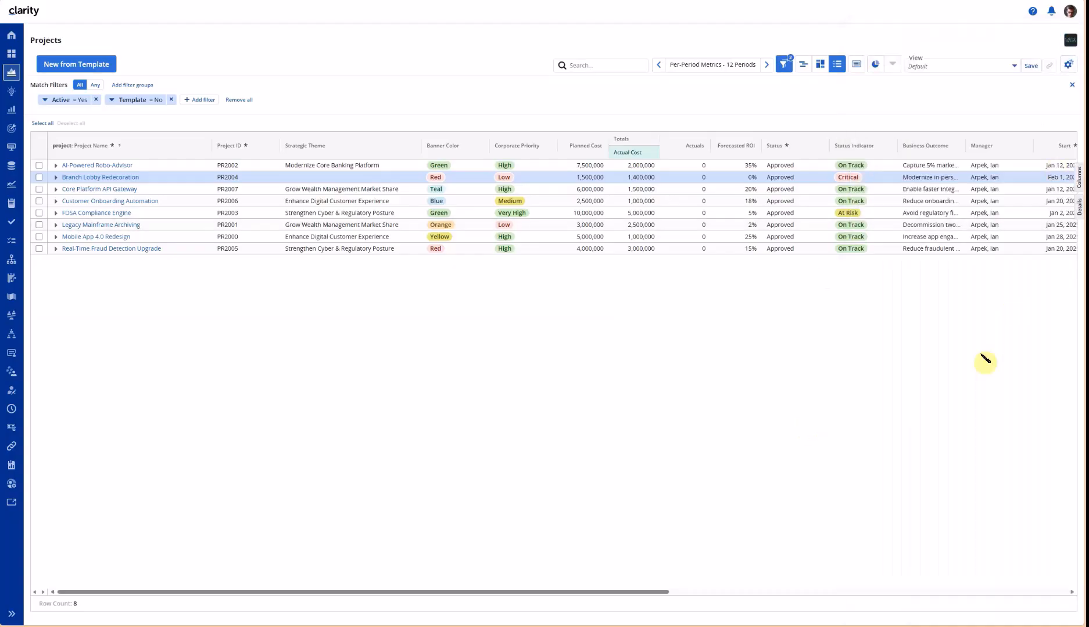
{"action": "left_click", "coordinate": [1070, 39]}
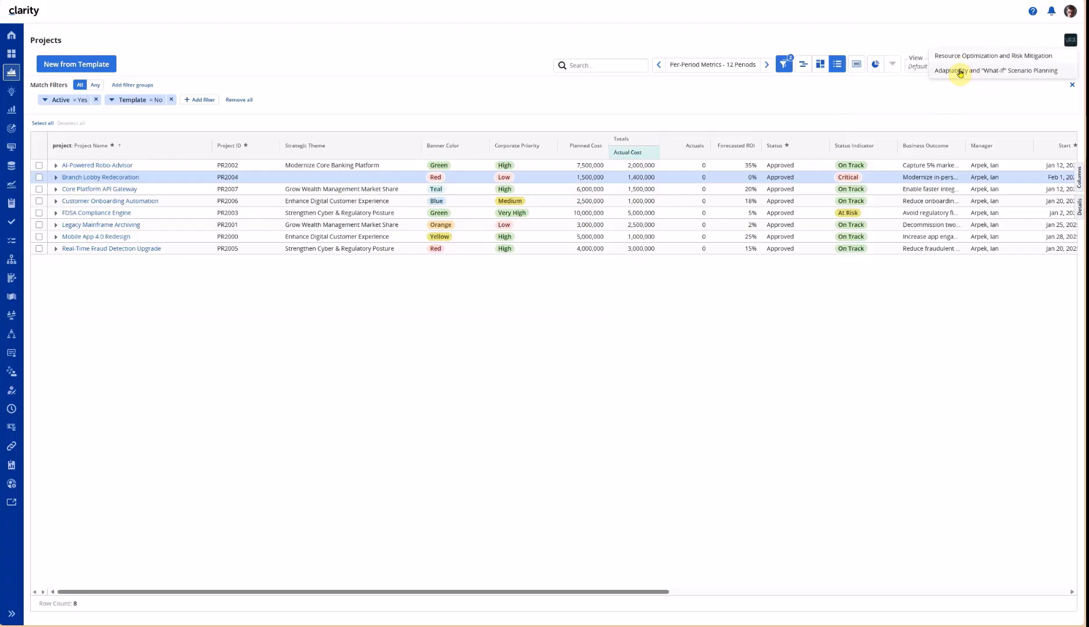
{"action": "left_click", "coordinate": [839, 324]}
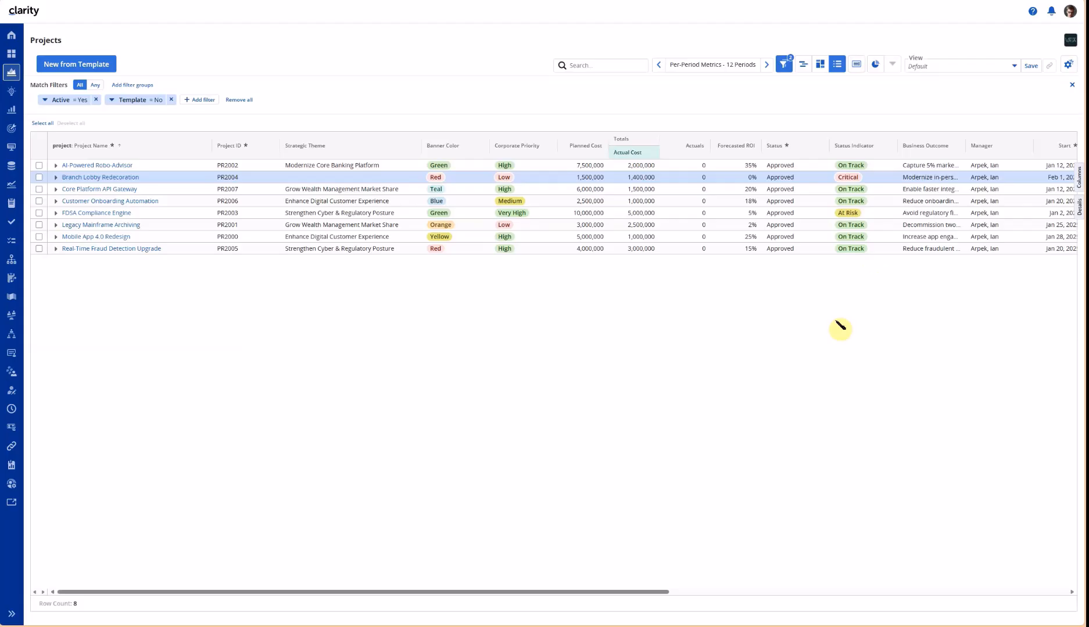
- Open the AI-Powered Robo-Advisor project and run the Project Health Check agent on it
{"action": "left_click", "coordinate": [85, 168]}
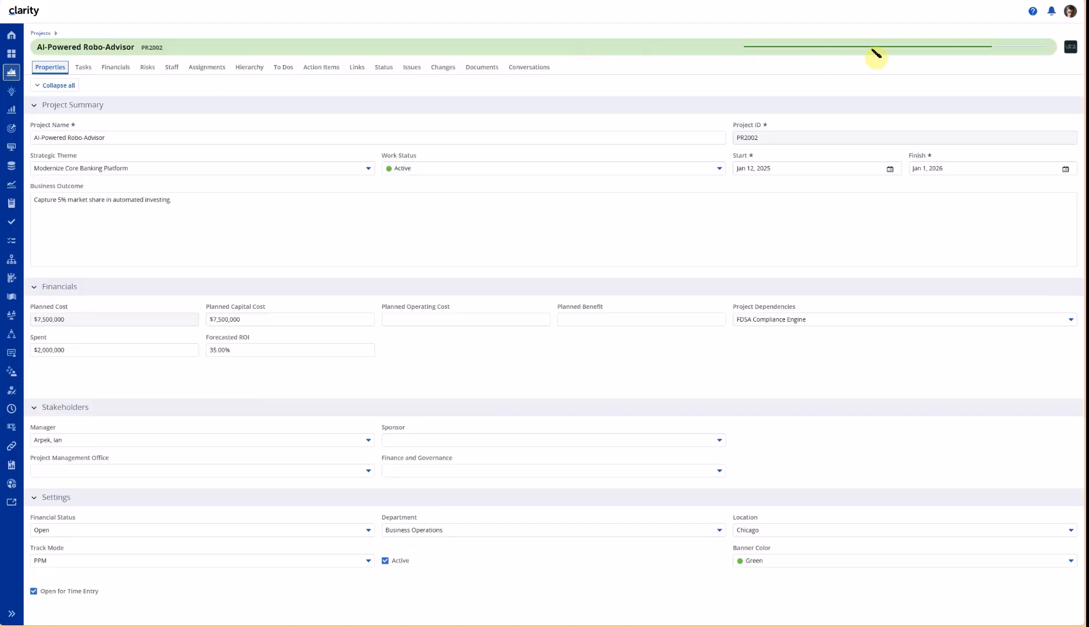
{"action": "left_click", "coordinate": [1072, 50]}
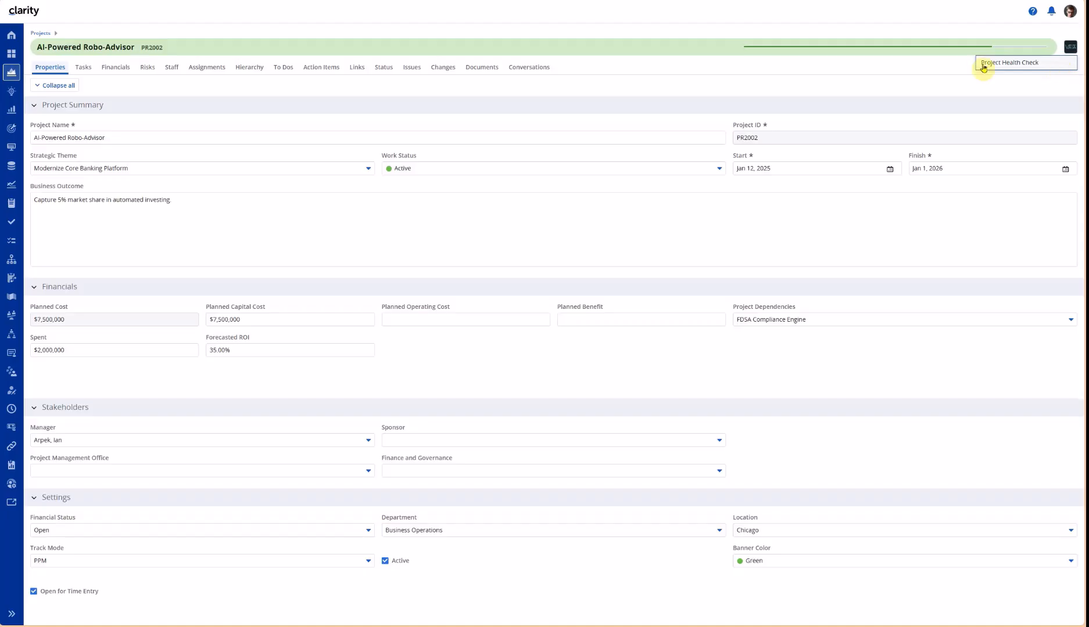
{"action": "left_click", "coordinate": [1003, 65]}
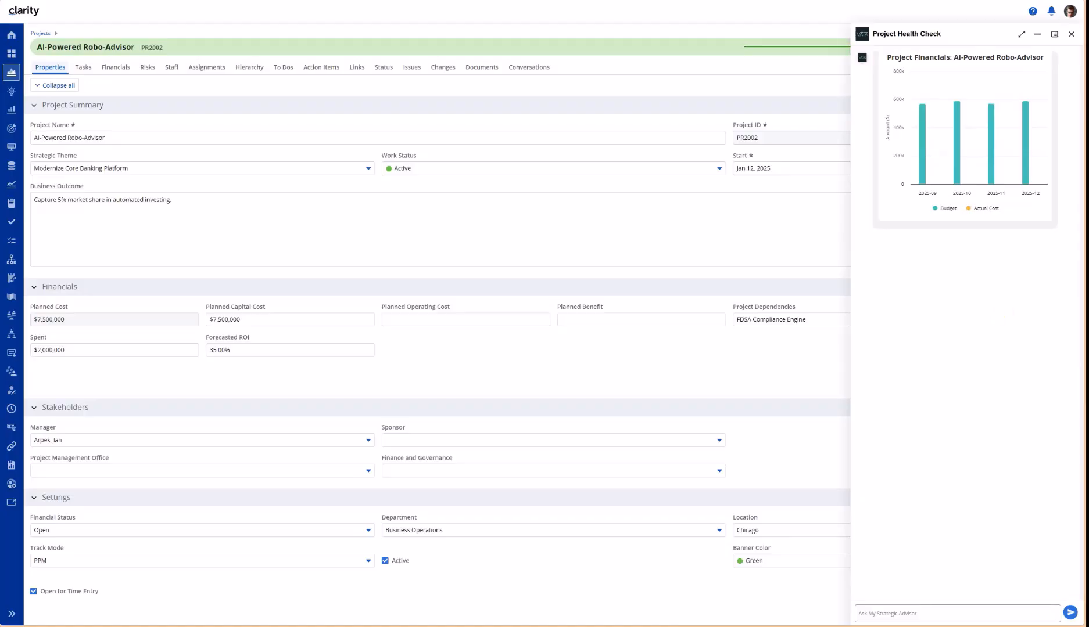
- Ask the agent to "write a short summary of the project status" and close the chat after reviewing the response
{"action": "left_click", "coordinate": [892, 614]}
{"action": "type", "text": "write a short summary o"}
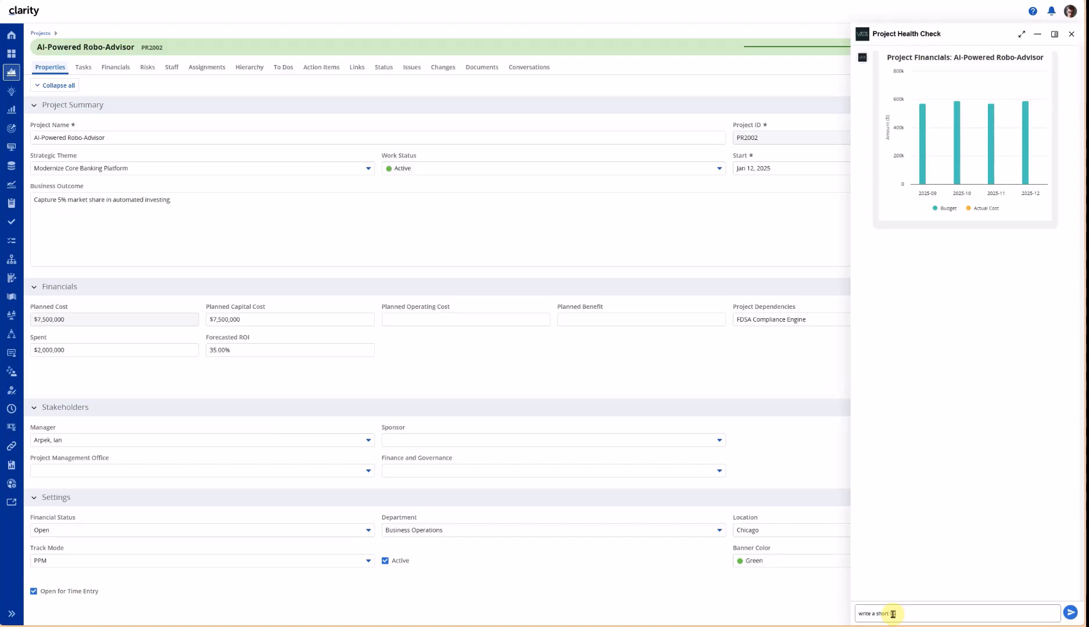
{"action": "type", "text": "f the project status"}
{"action": "key", "text": "Return"}
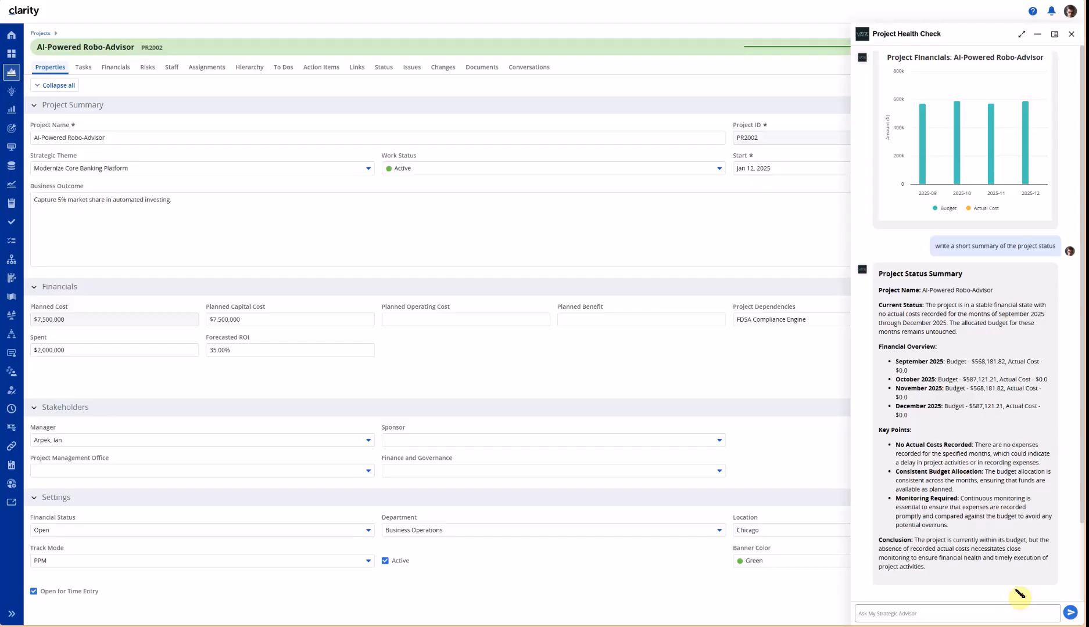
{"action": "left_click", "coordinate": [933, 614]}
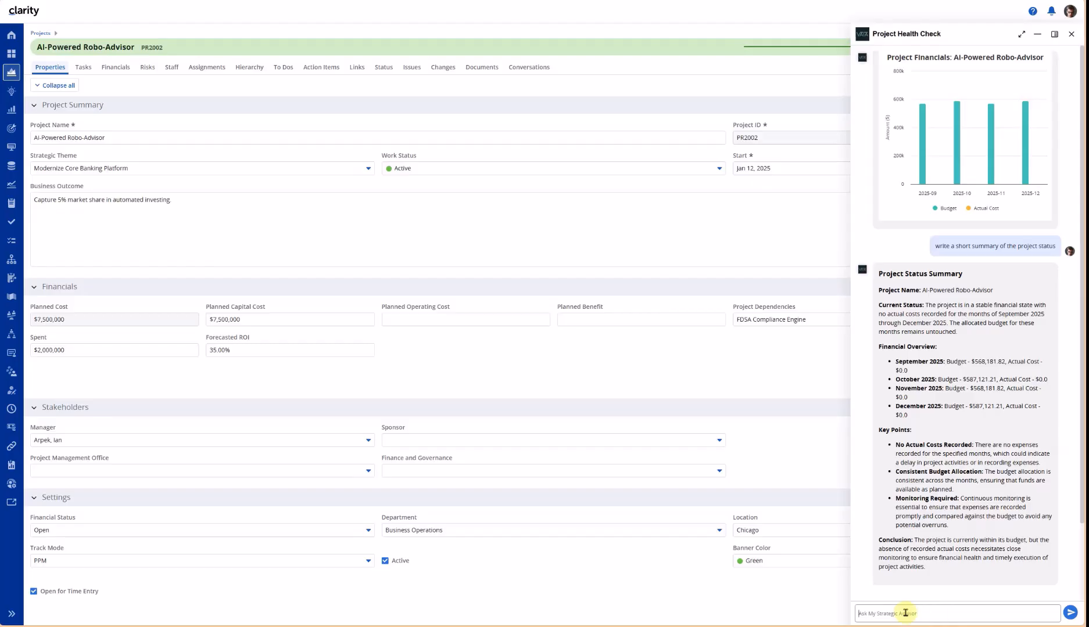
{"action": "left_click", "coordinate": [957, 611]}
{"action": "left_click", "coordinate": [1072, 34]}
{"action": "left_click", "coordinate": [483, 209]}
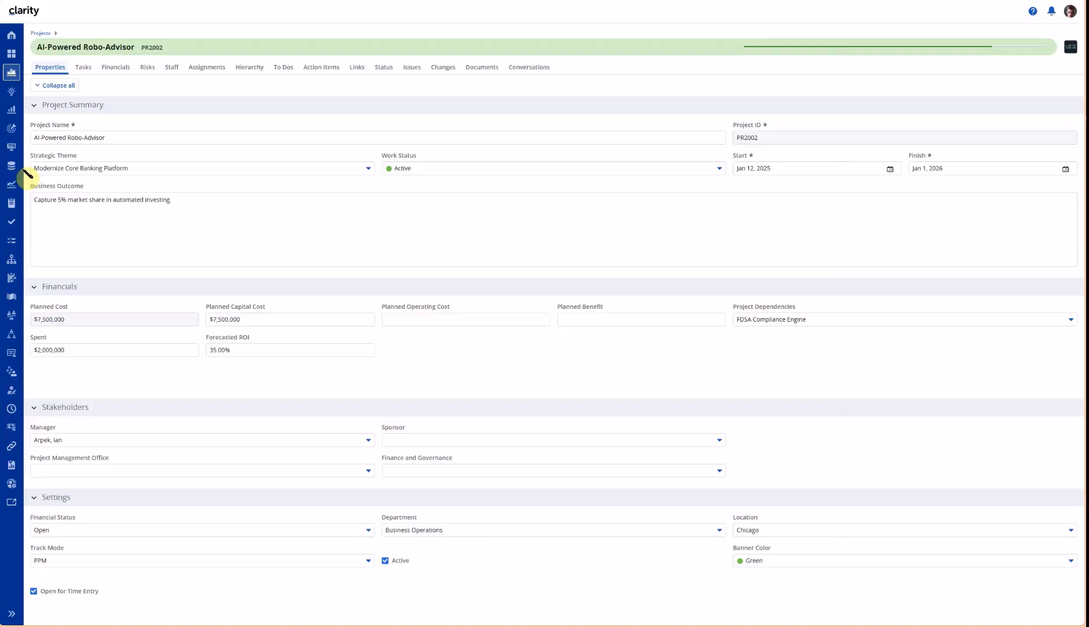
- Return to the projects list and run the Adaptability and "What-If" Scenario Planning agent on it
{"action": "left_click", "coordinate": [11, 71]}
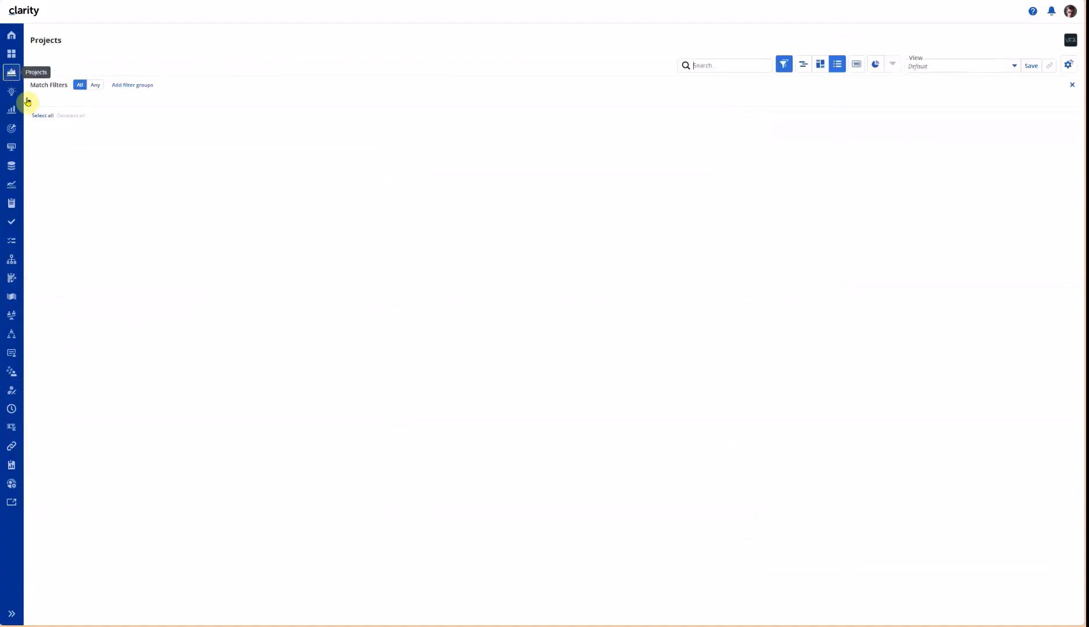
{"action": "left_click", "coordinate": [1070, 39]}
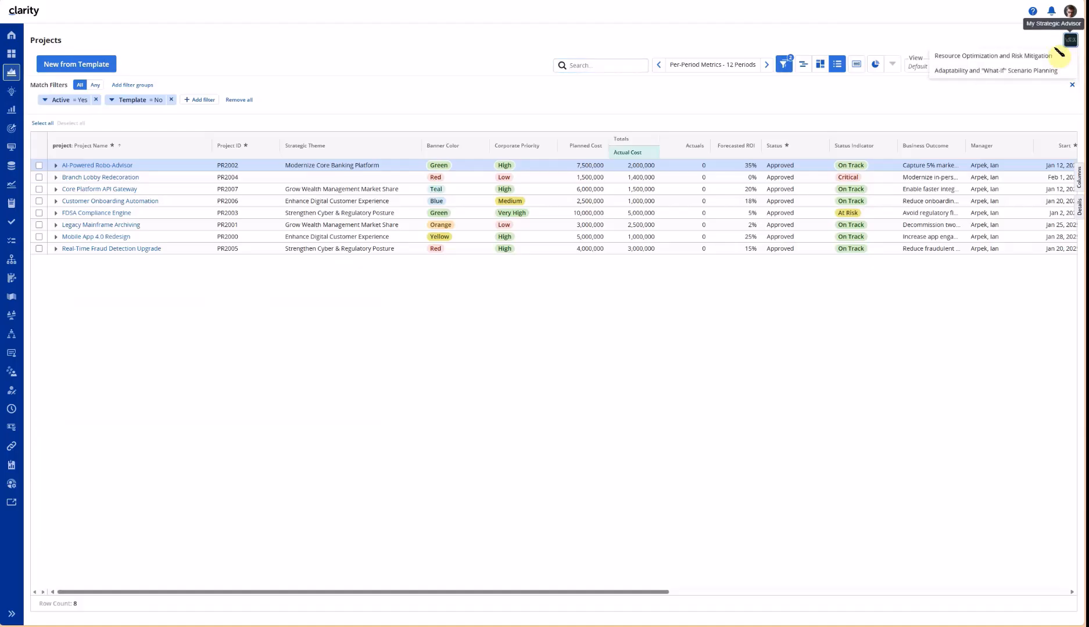
{"action": "left_click", "coordinate": [972, 72]}
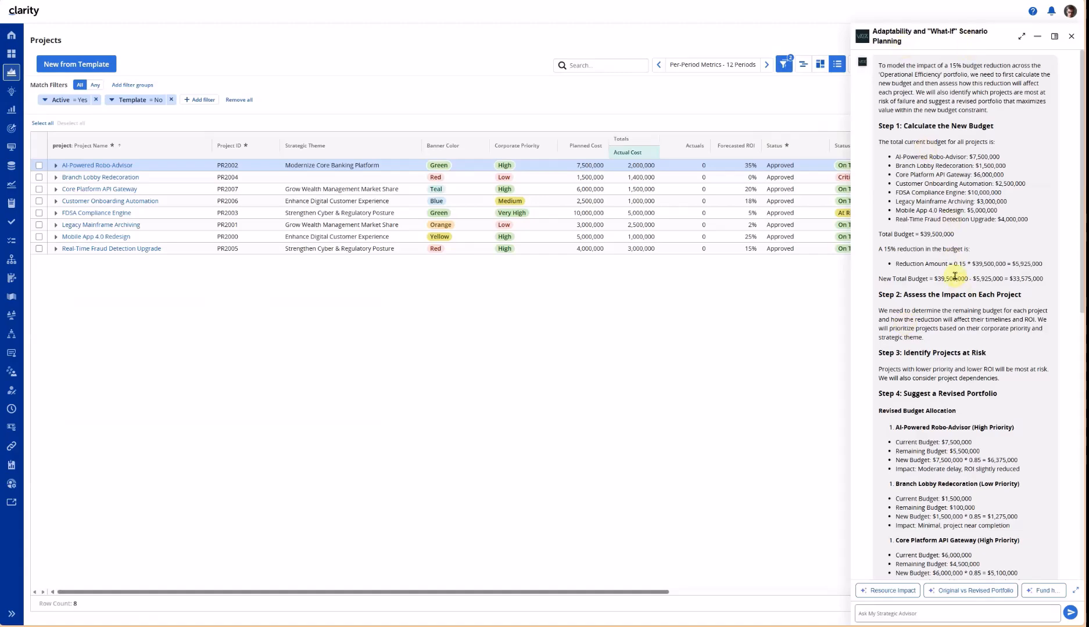
- Ask the agent to "build a pie chart, using highcharts, for total actual cost by strategic theme"
{"action": "left_click", "coordinate": [907, 616]}
{"action": "type", "text": "build a pl"}
{"action": "type", "text": "e chart,"}
{"action": "type", "text": "using highcharts,"}
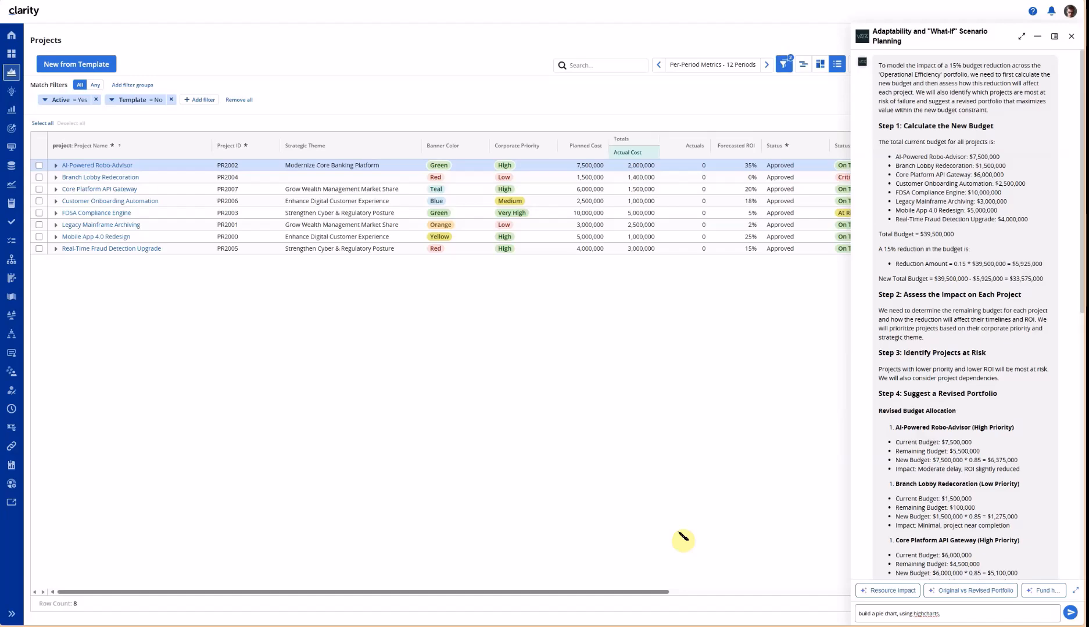
{"action": "type", "text": "for total actul cost by strategic theme"}
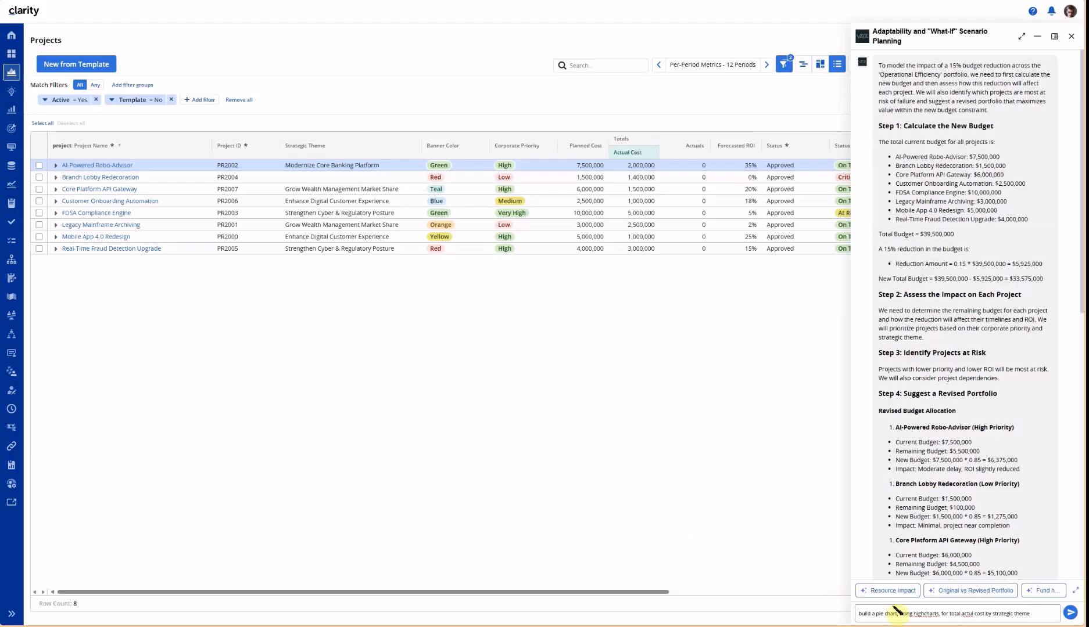
{"action": "double_click", "coordinate": [966, 614]}
{"action": "type", "text": "actual"}
{"action": "left_click", "coordinate": [1070, 612]}
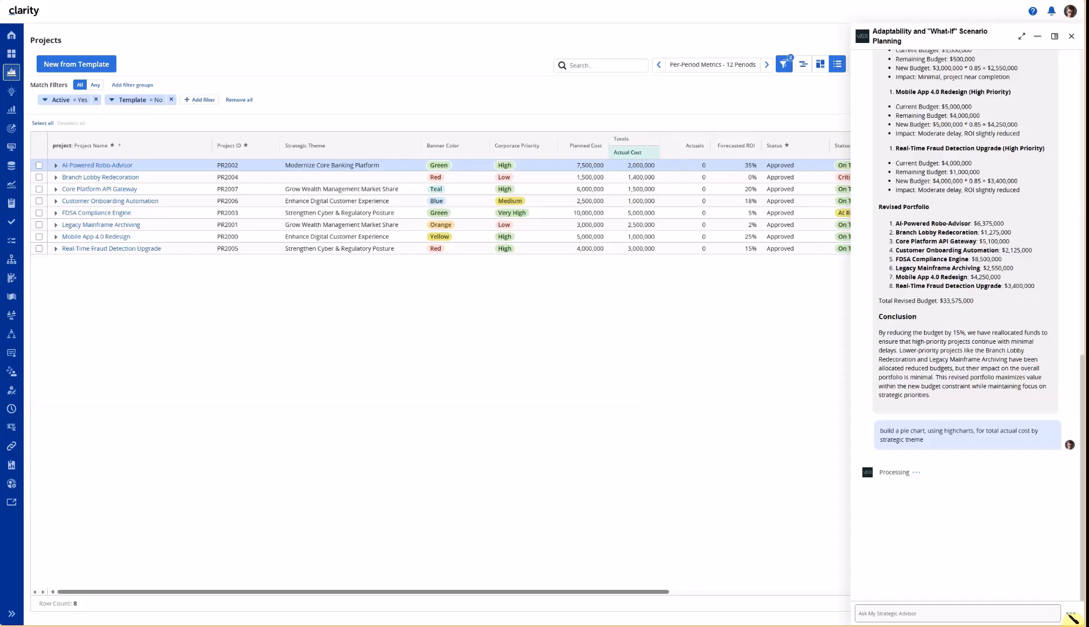
- Inspect the slices of the generated actual cost pie chart, then close the agent chat
{"action": "scroll", "coordinate": [1044, 315], "scroll_direction": "down", "scroll_amount": 3}
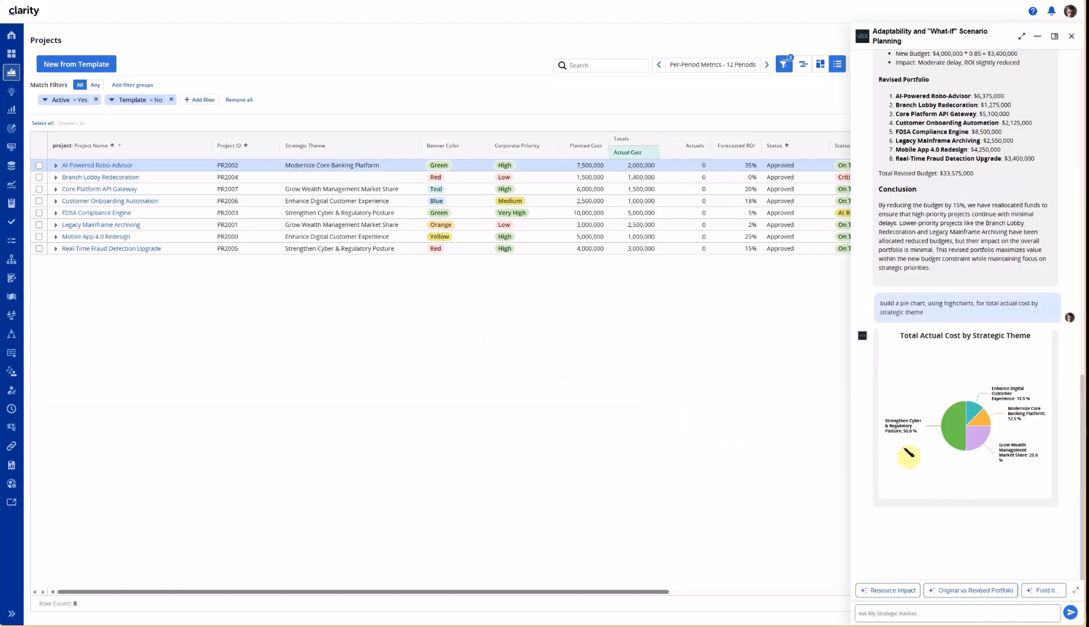
{"action": "mouse_move", "coordinate": [959, 438]}
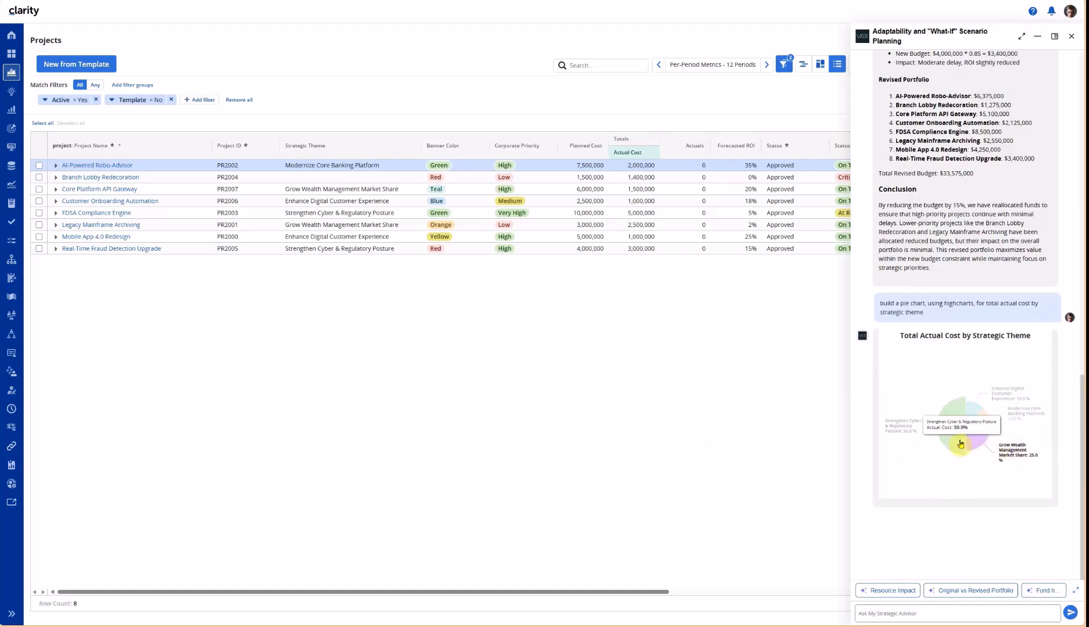
{"action": "mouse_move", "coordinate": [1011, 414]}
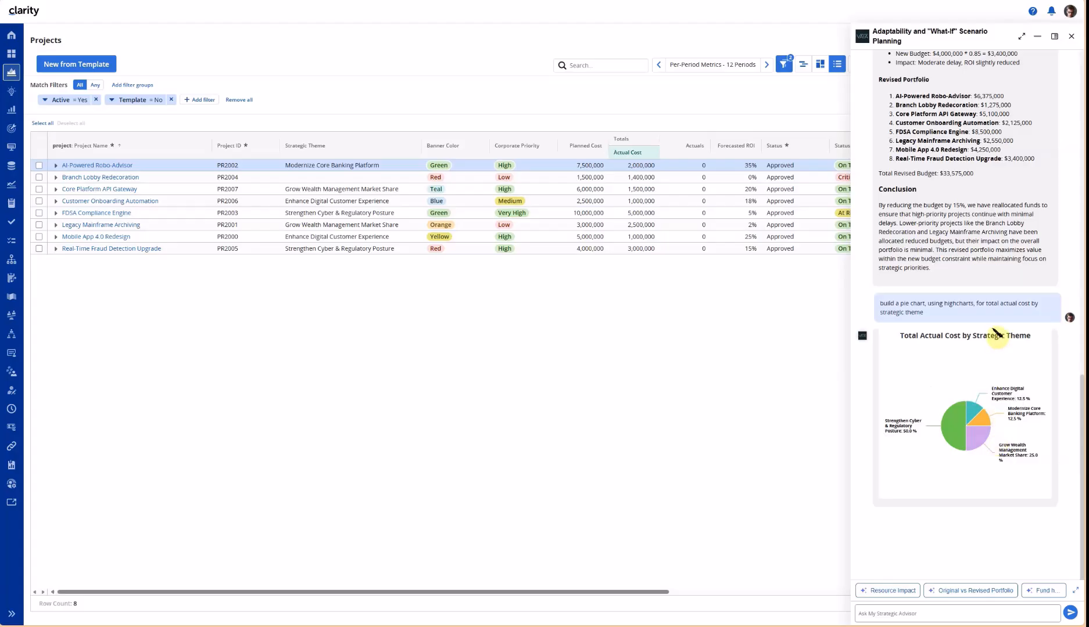
{"action": "left_click", "coordinate": [1071, 36]}
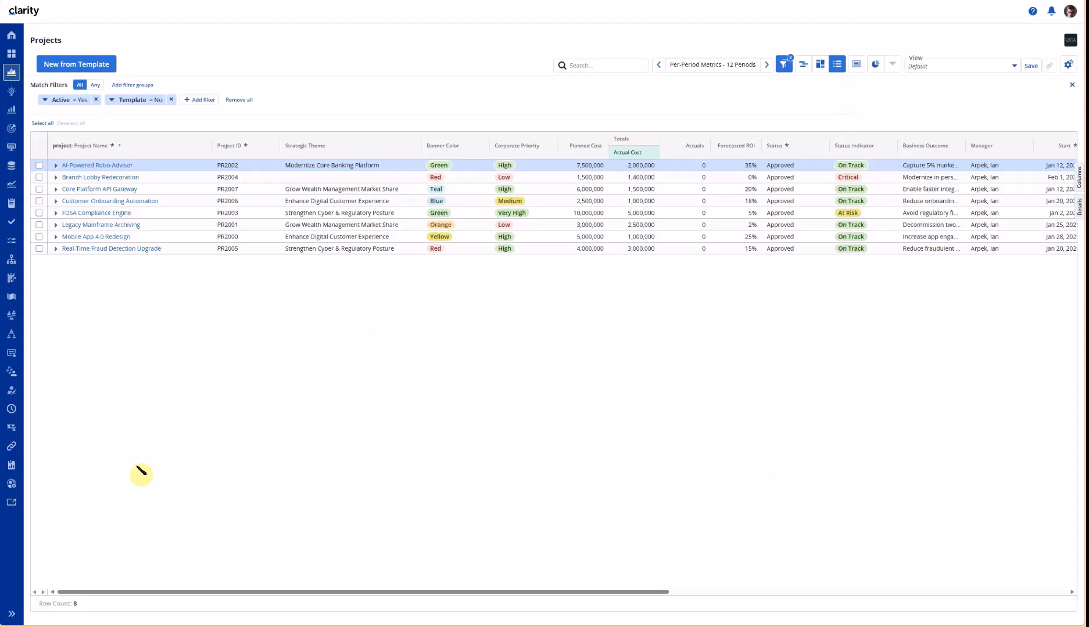
- Make Google's gemini-pro the default AI model in the My Strategic Advisor administration settings
{"action": "left_click", "coordinate": [18, 489]}
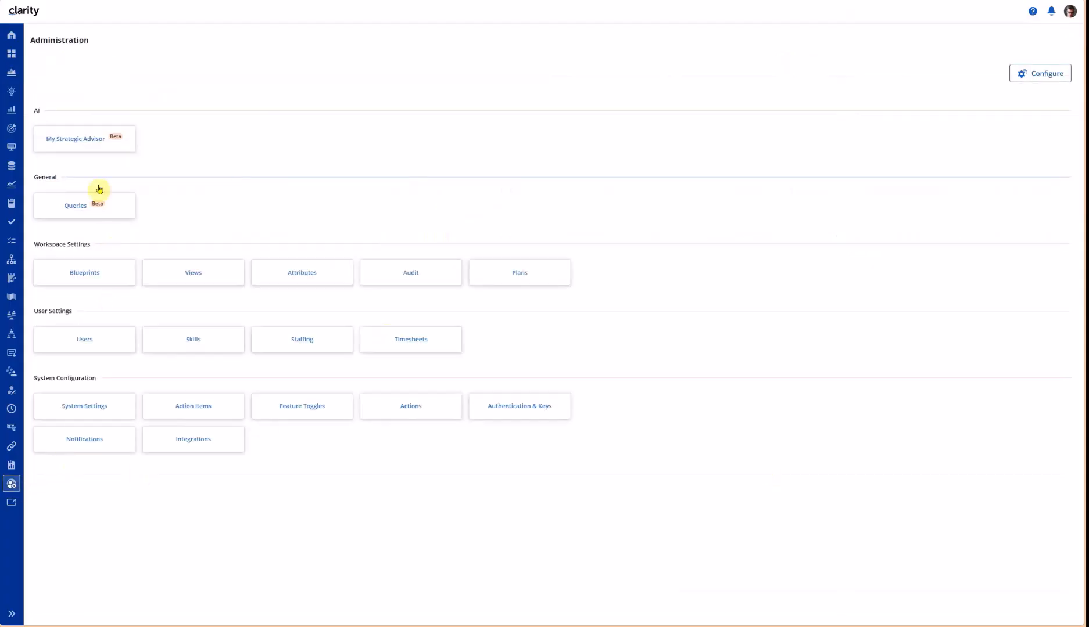
{"action": "left_click", "coordinate": [75, 139]}
{"action": "left_click", "coordinate": [122, 67]}
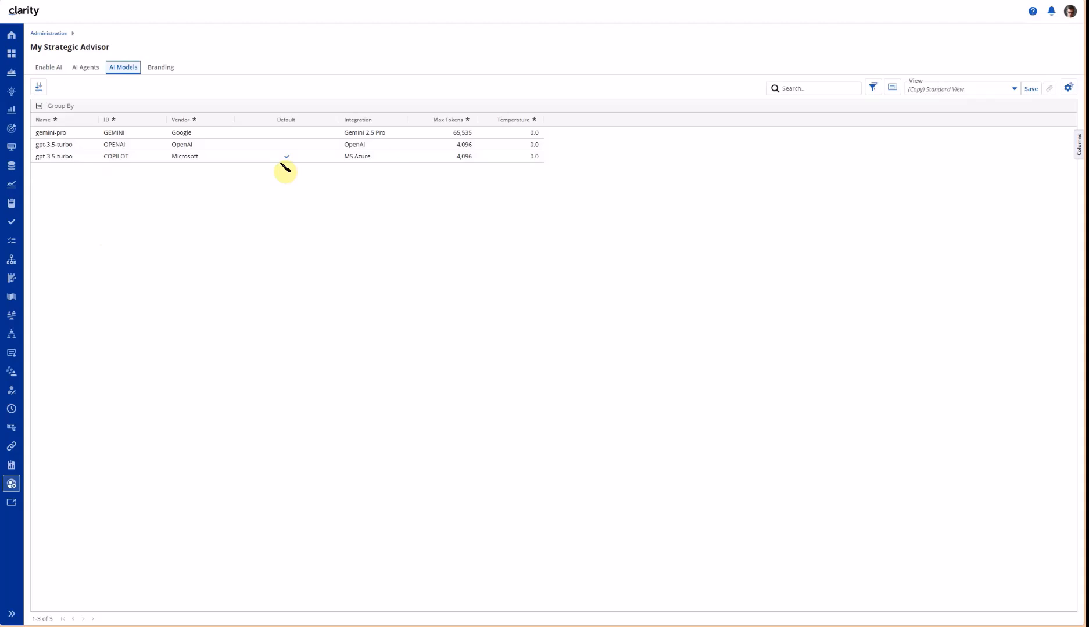
{"action": "left_click", "coordinate": [286, 133]}
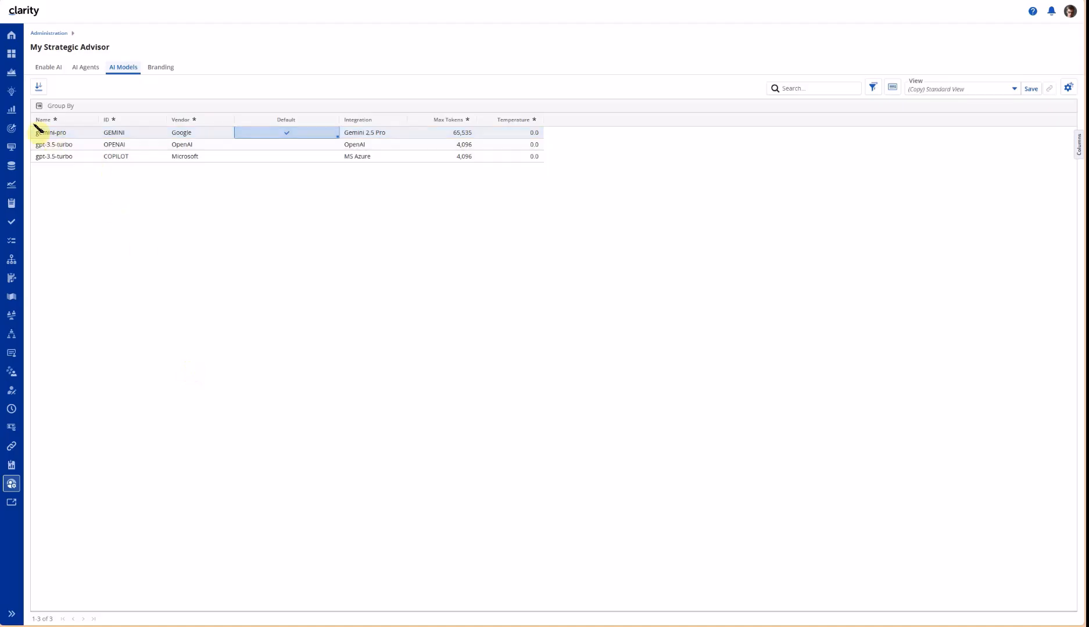
- Open the Strategic Theme investments and run the Strategic Alignment and Value Realization agent on them
{"action": "left_click", "coordinate": [12, 111]}
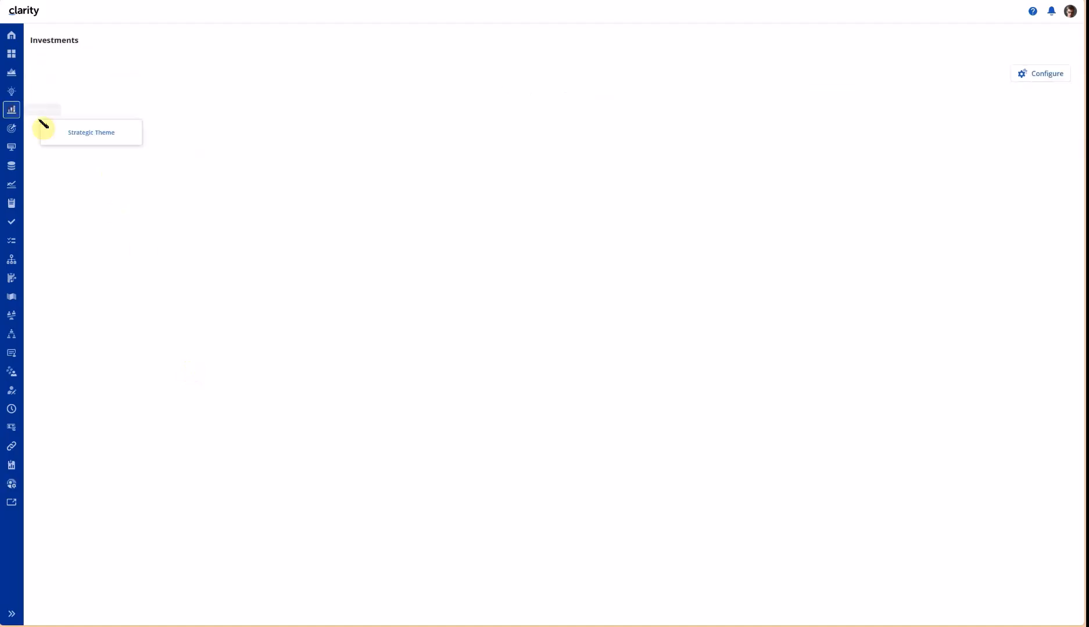
{"action": "left_click", "coordinate": [92, 134]}
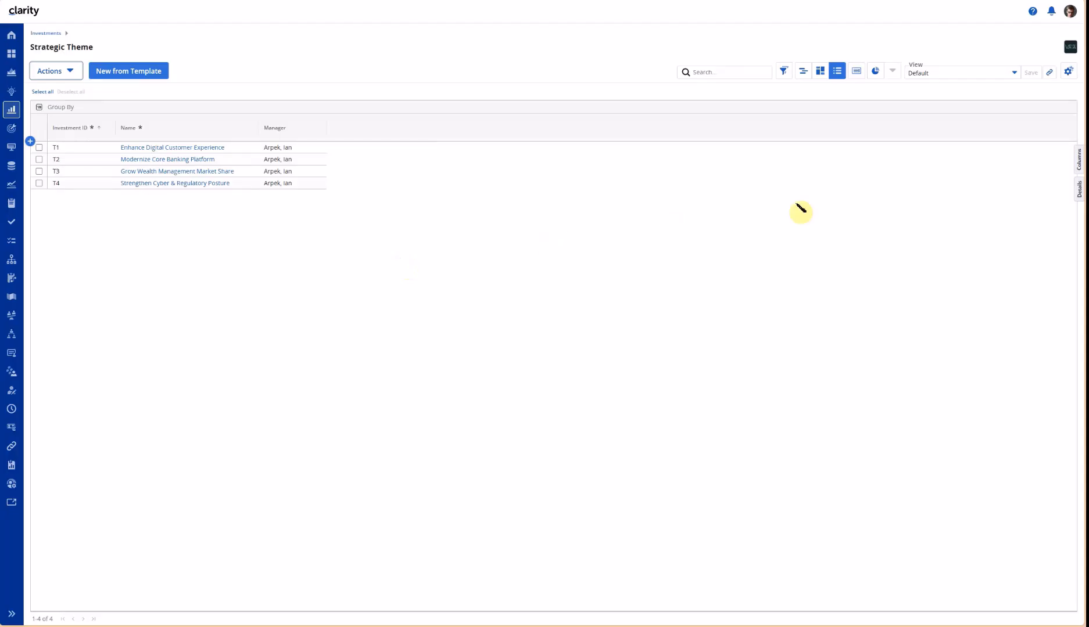
{"action": "left_click", "coordinate": [1071, 47]}
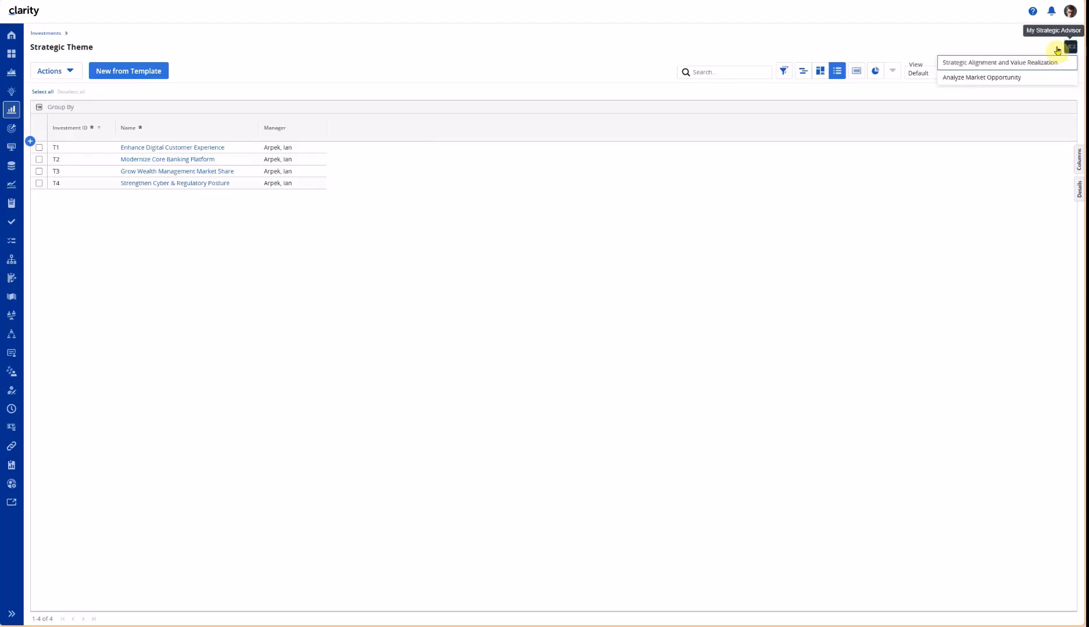
{"action": "left_click", "coordinate": [1009, 63]}
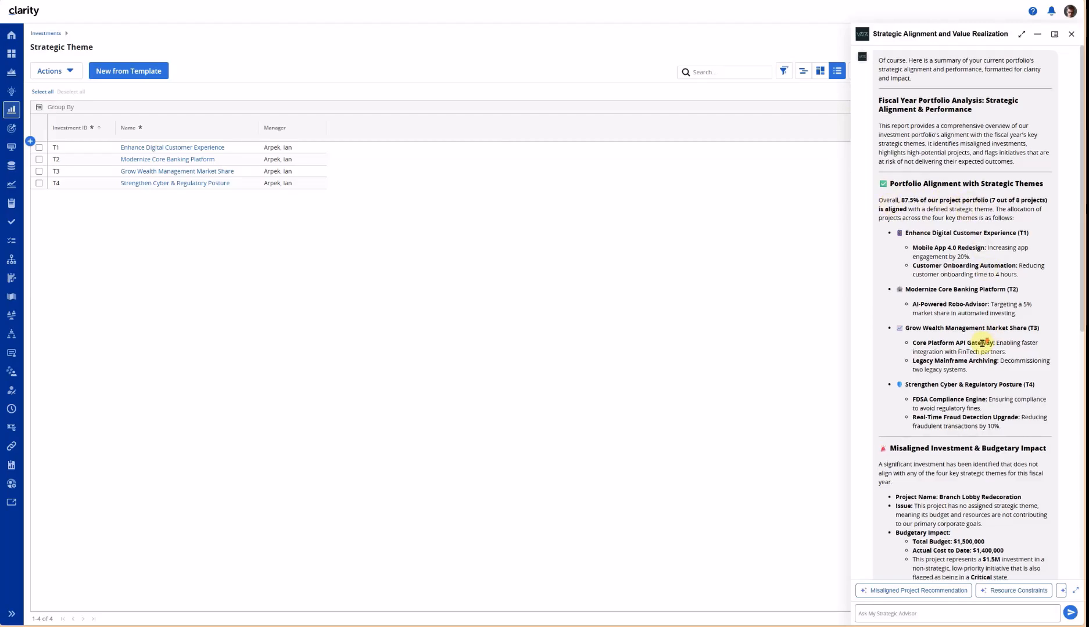
- Review the agent's report on theme alignment, misaligned investments, top ROI and underperforming projects, then close the chat
{"action": "scroll", "coordinate": [981, 340], "scroll_direction": "down", "scroll_amount": 3}
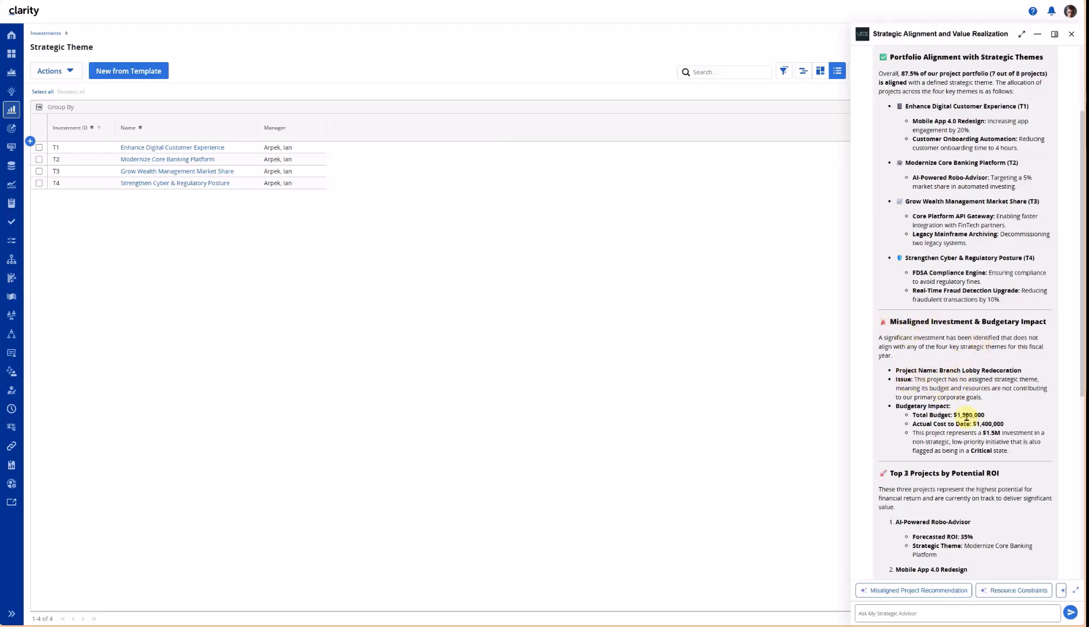
{"action": "scroll", "coordinate": [966, 416], "scroll_direction": "down", "scroll_amount": 4}
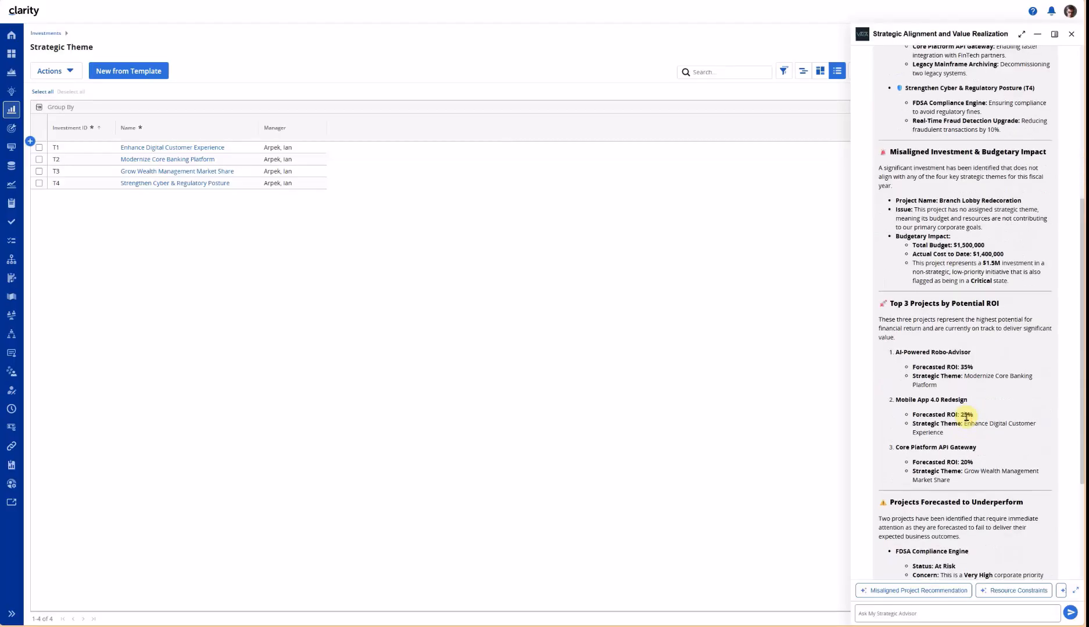
{"action": "scroll", "coordinate": [968, 419], "scroll_direction": "down", "scroll_amount": 4}
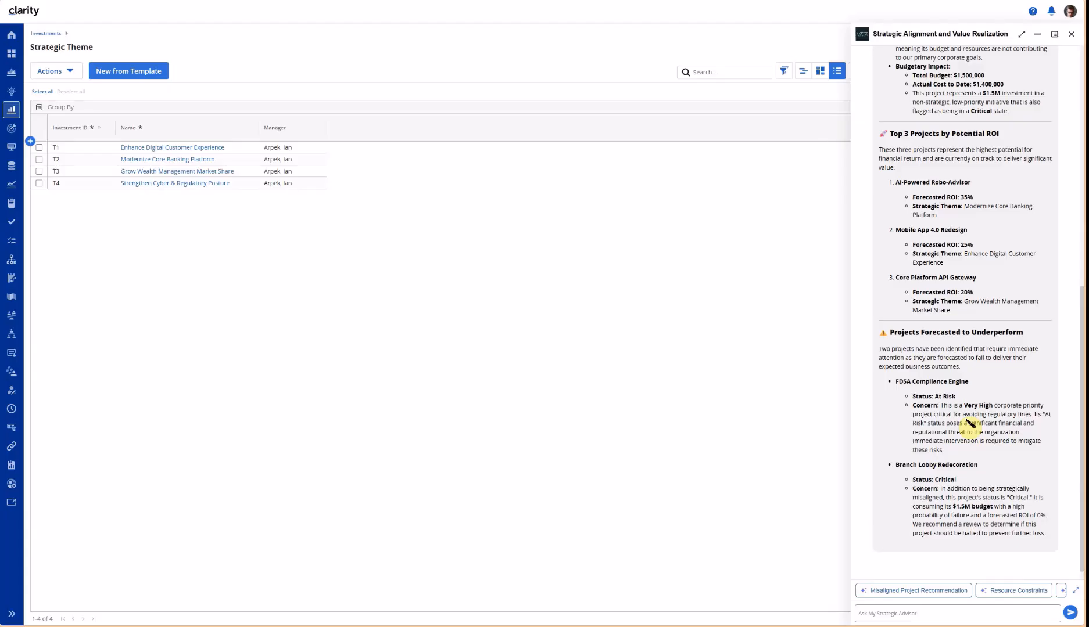
{"action": "scroll", "coordinate": [969, 423], "scroll_direction": "up", "scroll_amount": 5}
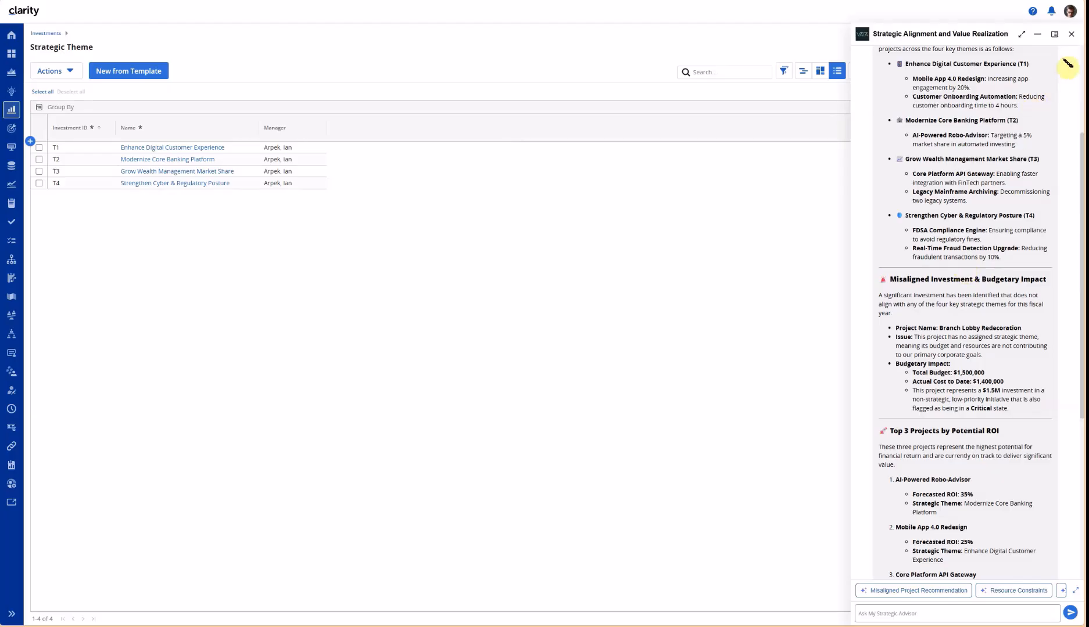
{"action": "left_click", "coordinate": [1071, 34]}
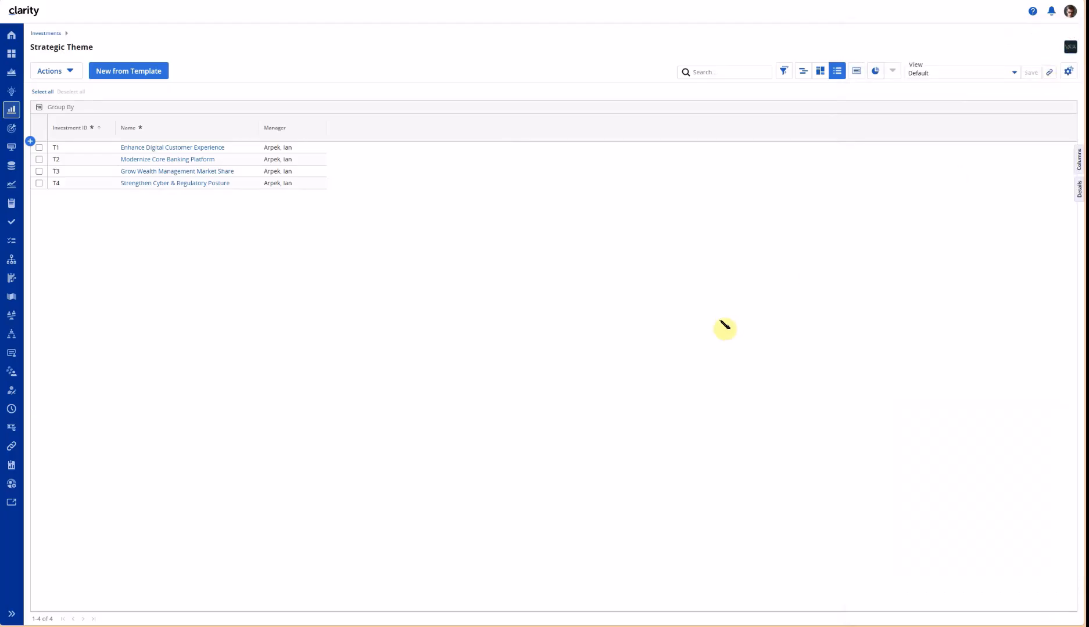